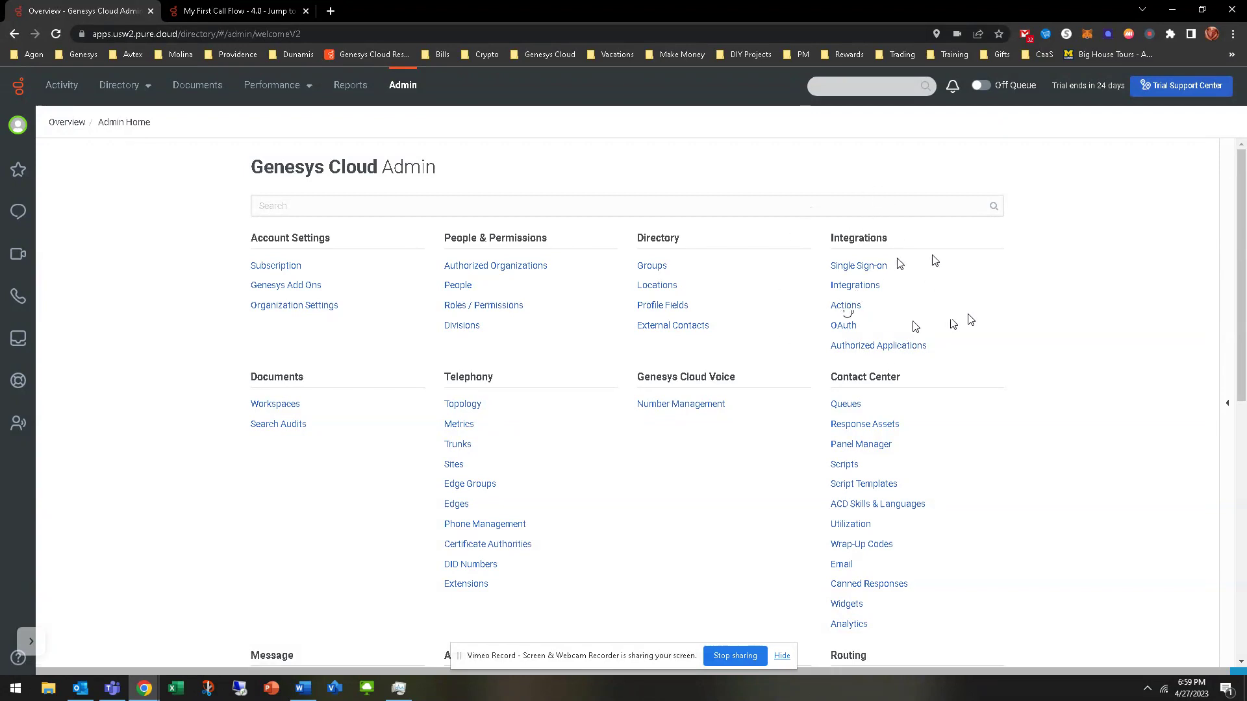
Open Integrations > Actions to list the eight data actions, including 'Check User Status'.
{"action": "left_click", "coordinate": [847, 306]}
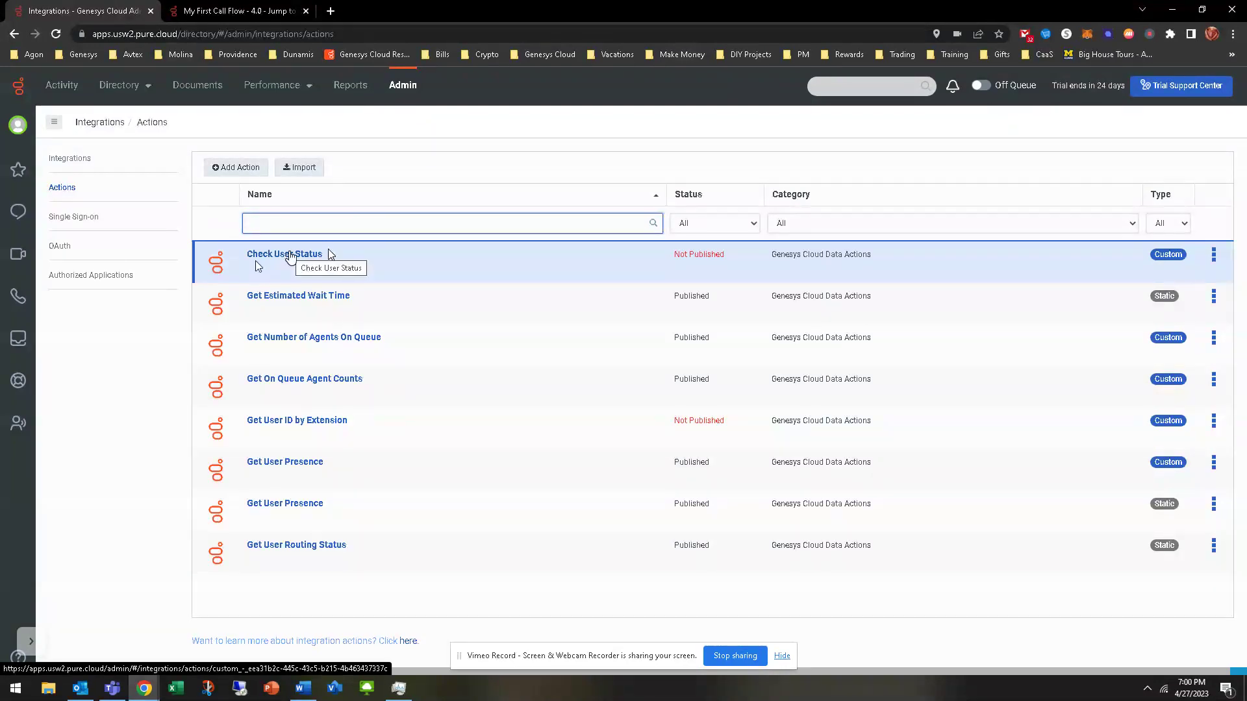
{"action": "left_click", "coordinate": [290, 255]}
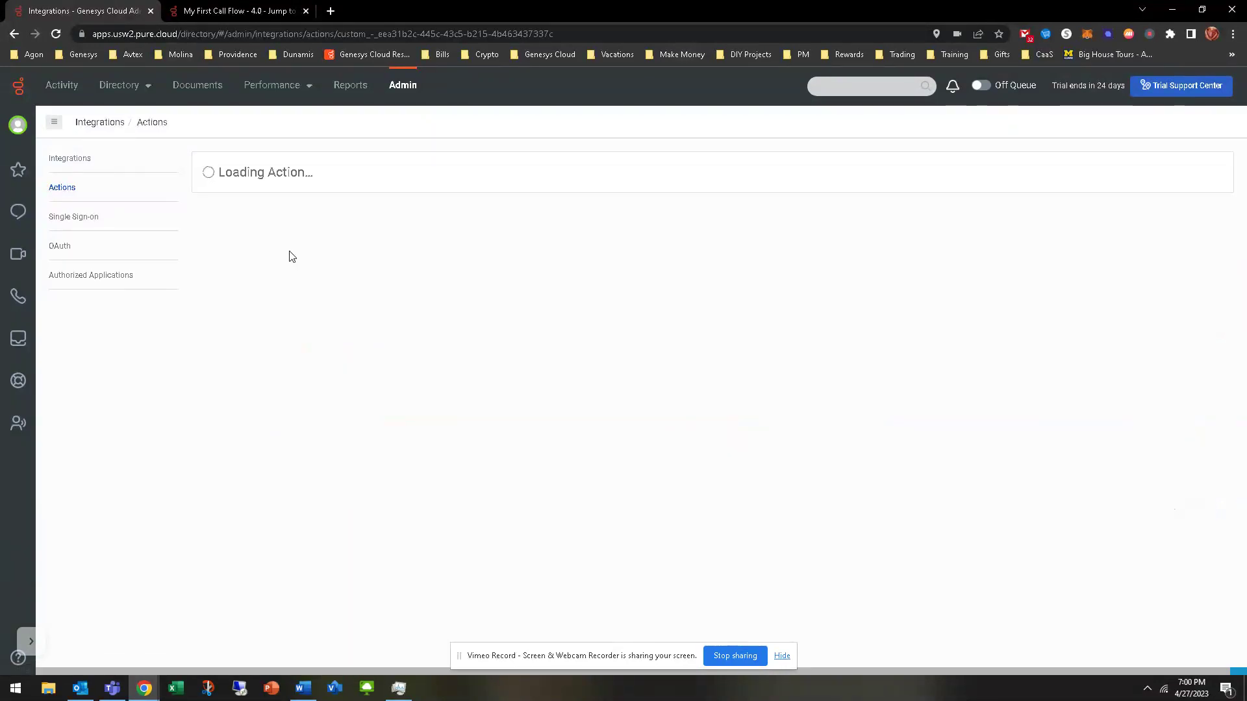
{"action": "left_click", "coordinate": [308, 166]}
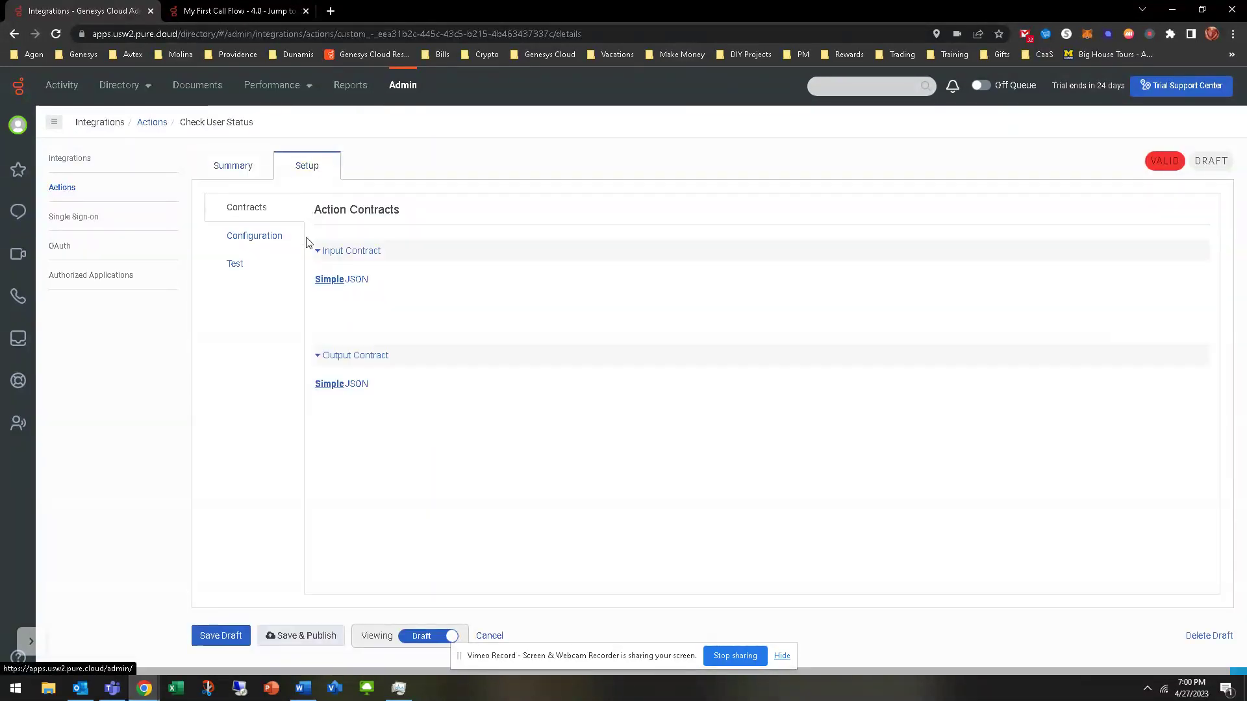
{"action": "left_click", "coordinate": [254, 270]}
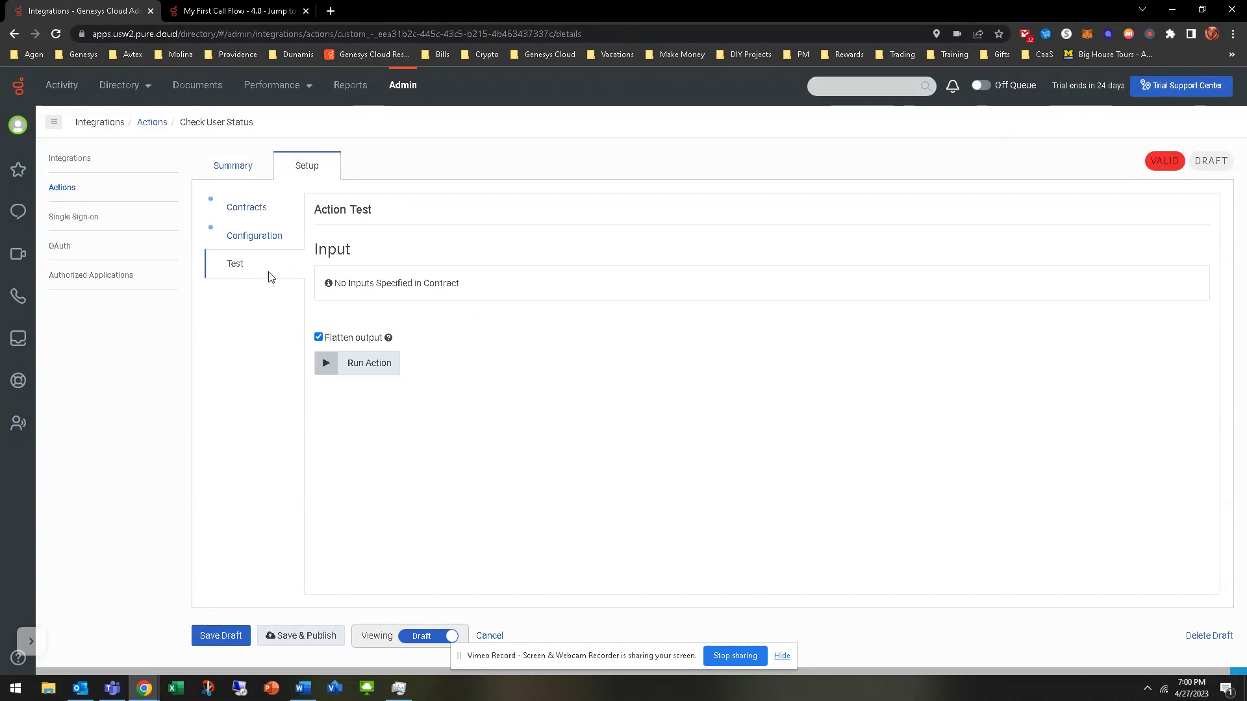
{"action": "left_click", "coordinate": [252, 236]}
{"action": "left_click", "coordinate": [246, 206]}
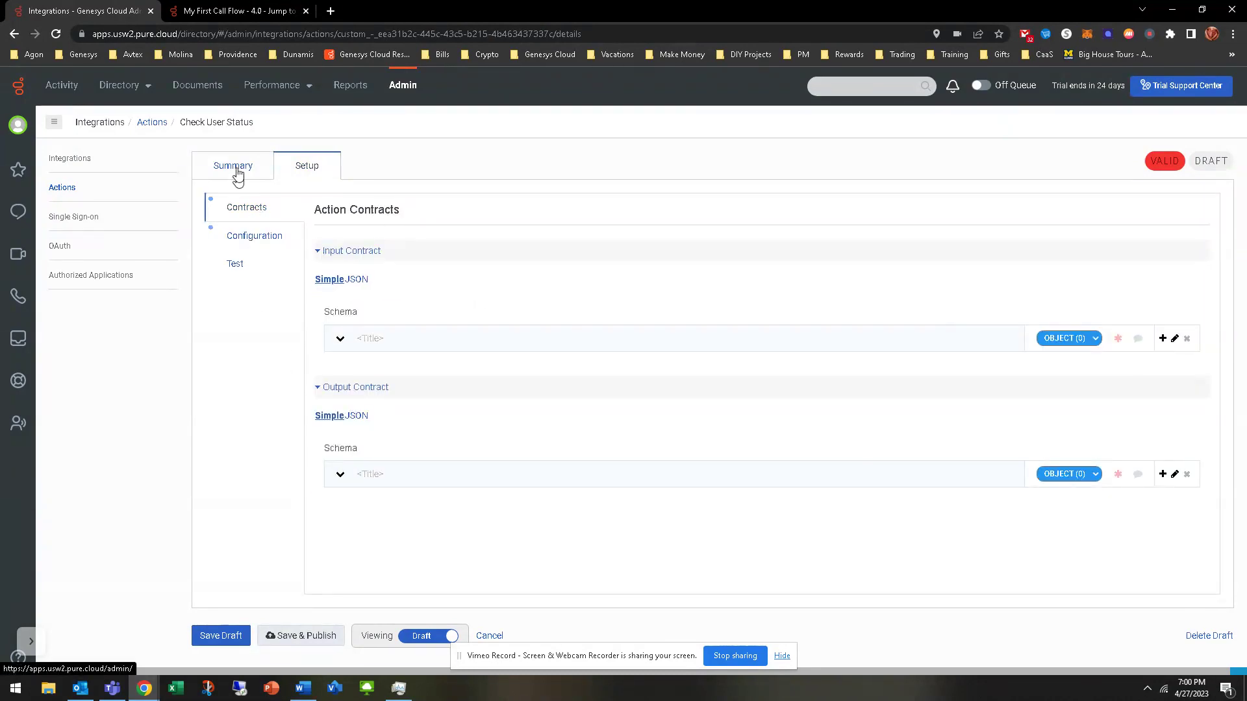
{"action": "left_click", "coordinate": [236, 168]}
{"action": "left_click", "coordinate": [61, 188]}
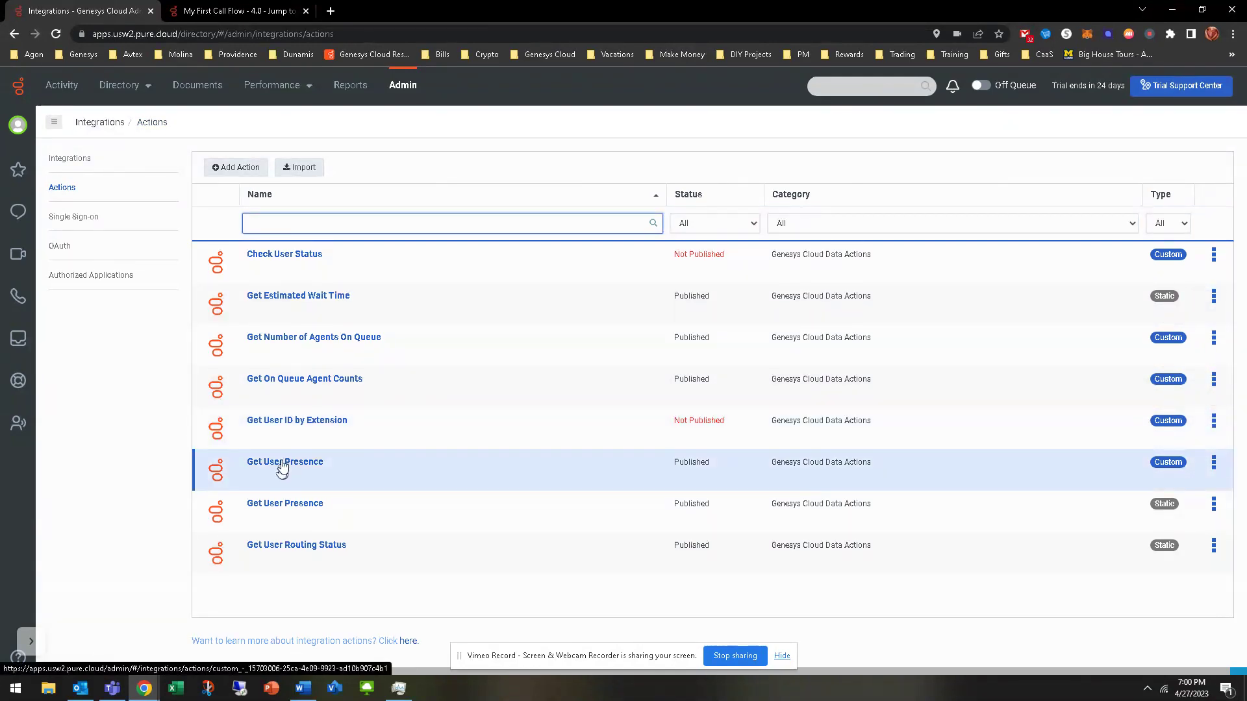
{"action": "left_click", "coordinate": [282, 467]}
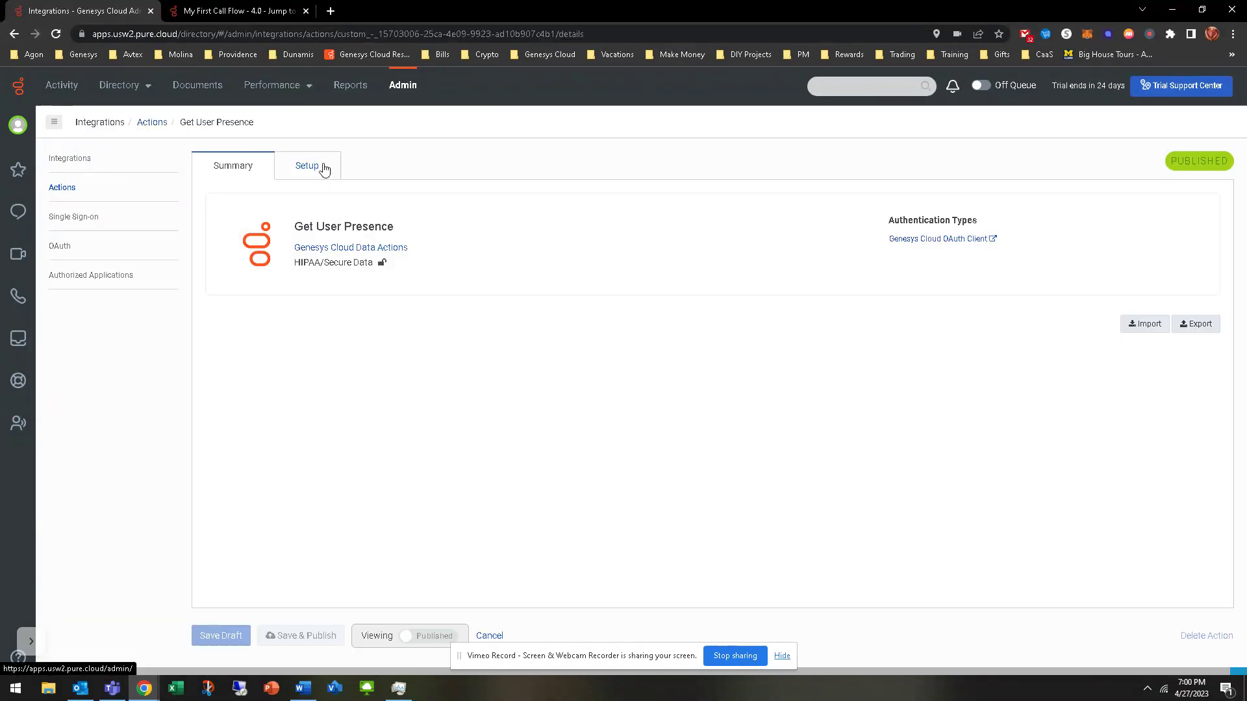
{"action": "left_click", "coordinate": [322, 168]}
{"action": "left_click", "coordinate": [244, 268]}
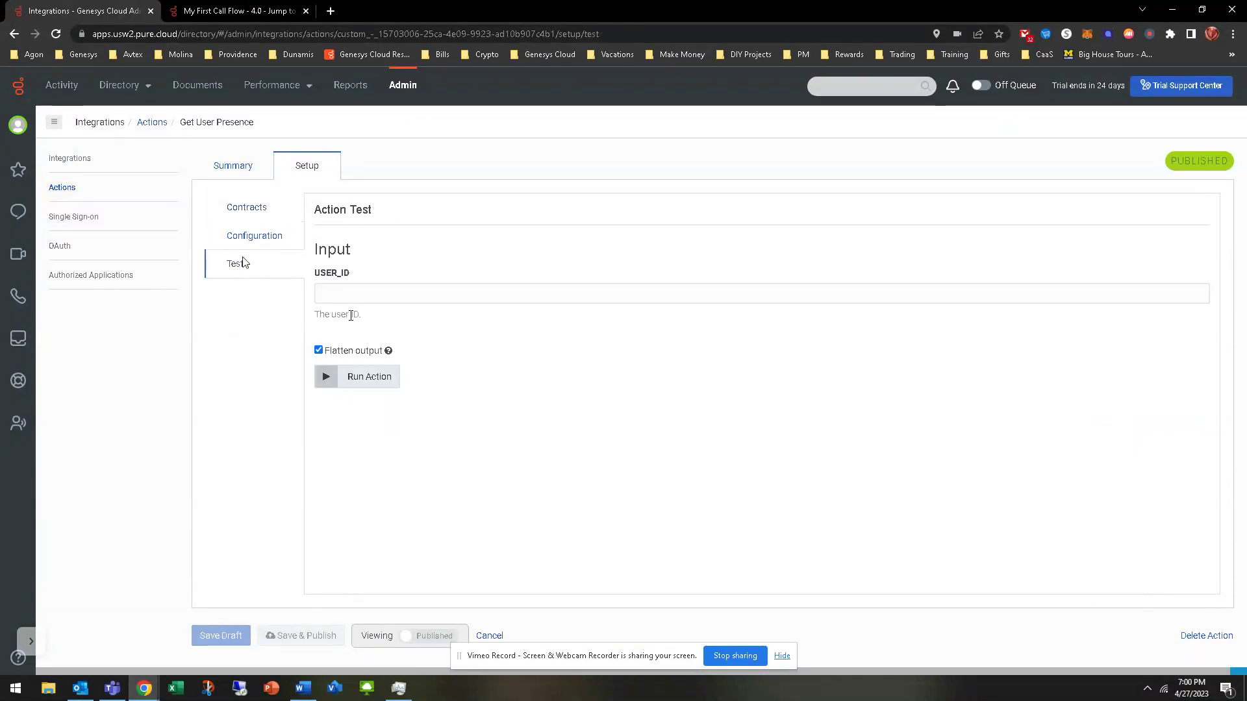
{"action": "left_click", "coordinate": [65, 190]}
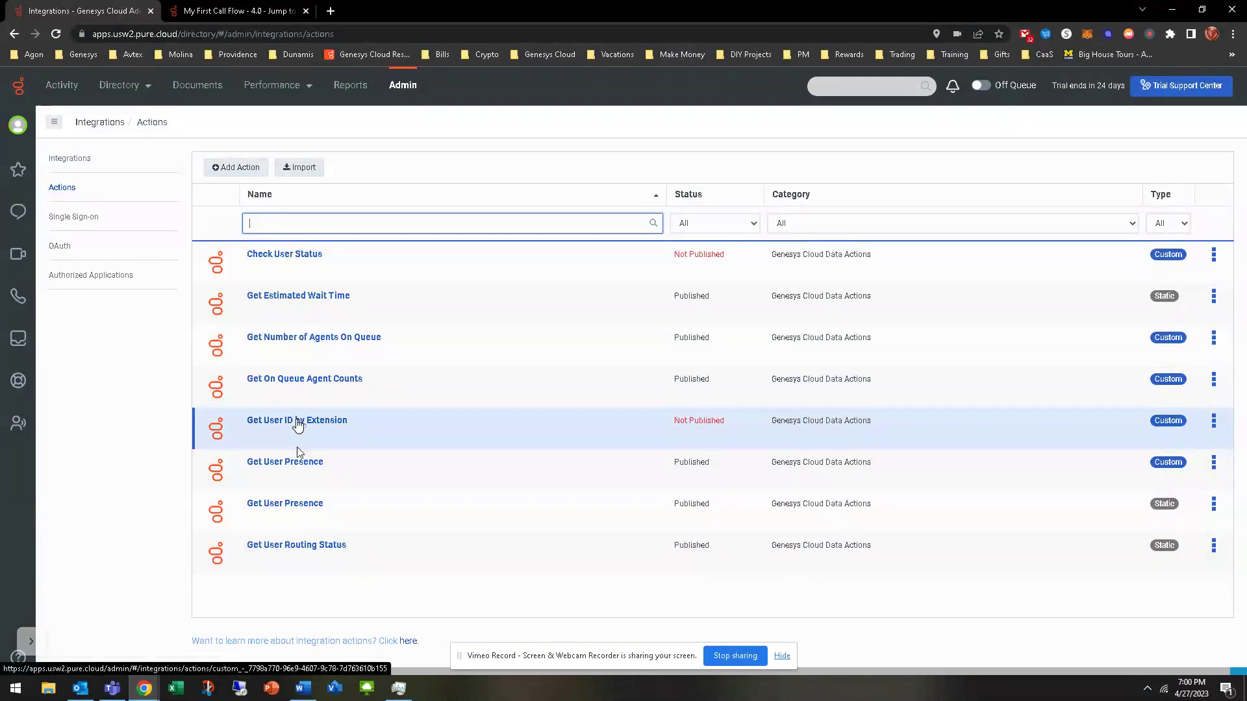
{"action": "left_click", "coordinate": [298, 422]}
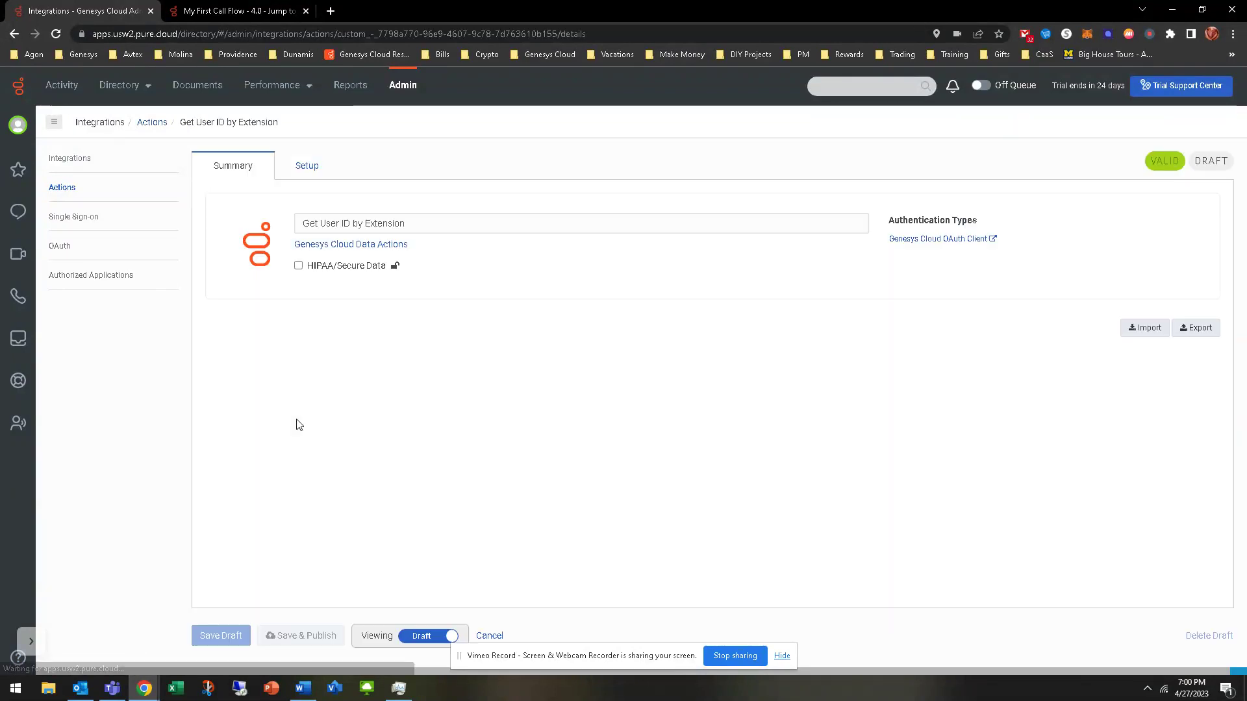
Run the Get User ID by Extension test with userExtension 1001.
{"action": "left_click", "coordinate": [296, 179]}
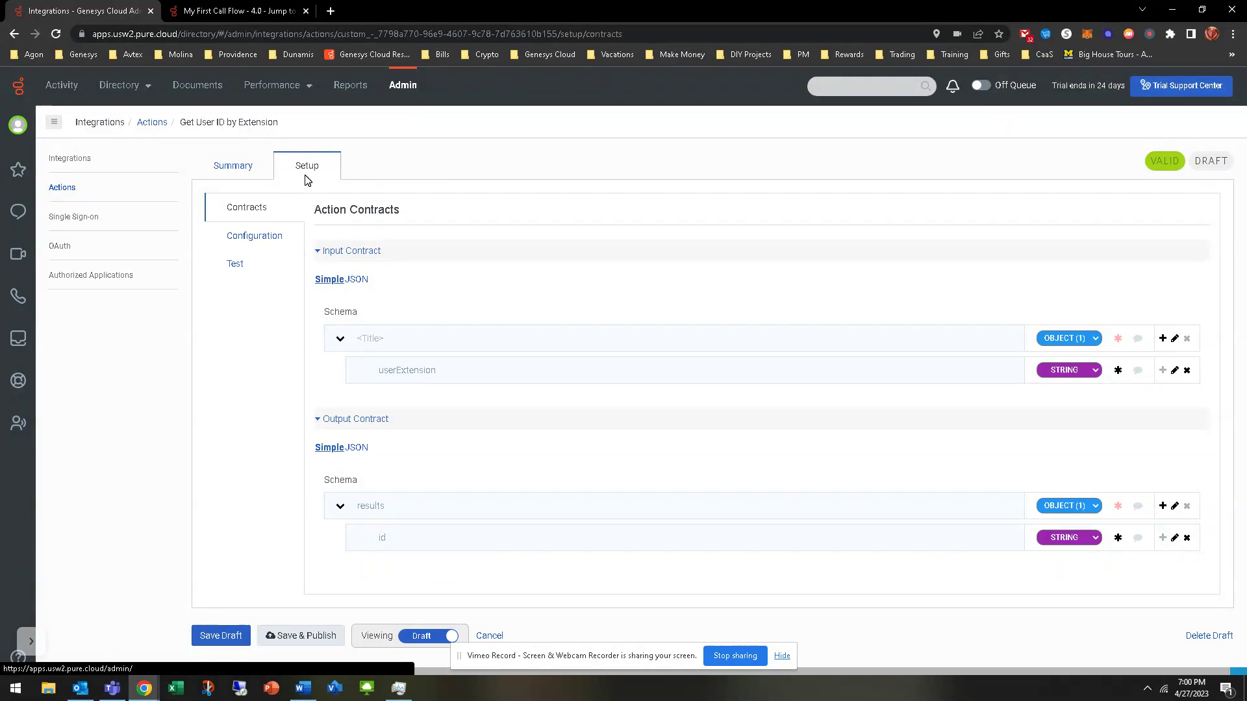
{"action": "left_click", "coordinate": [238, 267]}
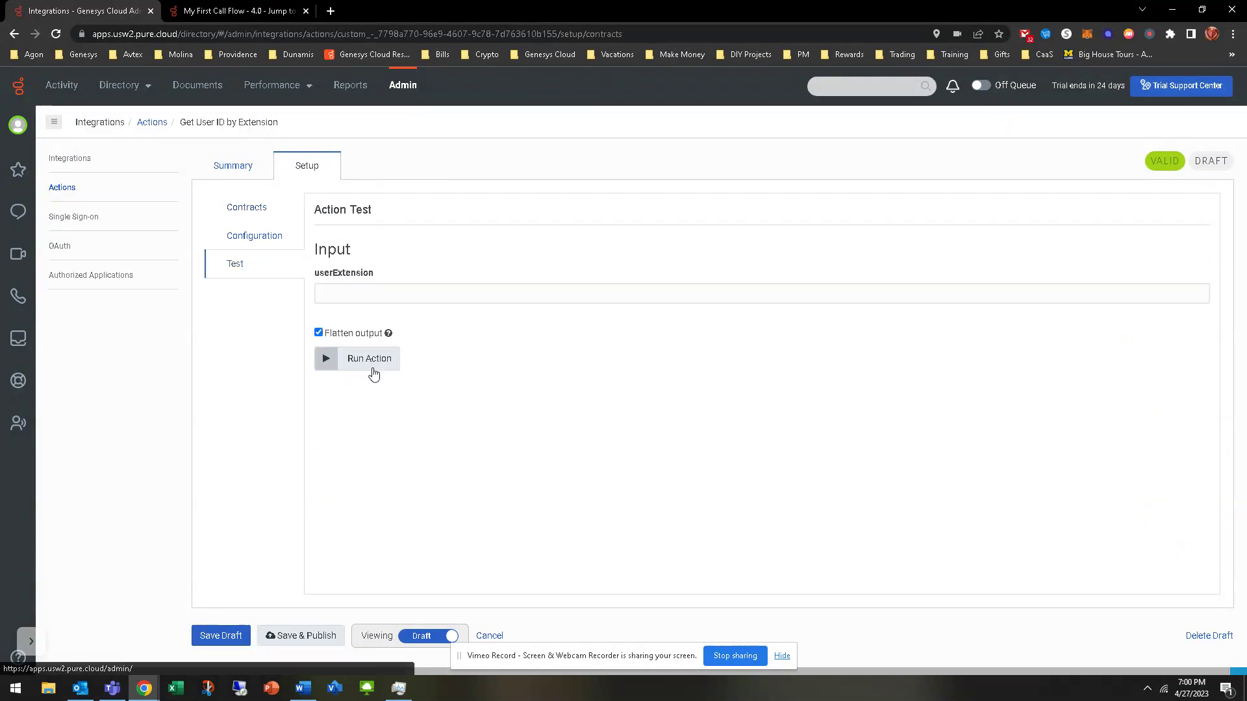
{"action": "left_click", "coordinate": [367, 300]}
{"action": "type", "text": "10012"}
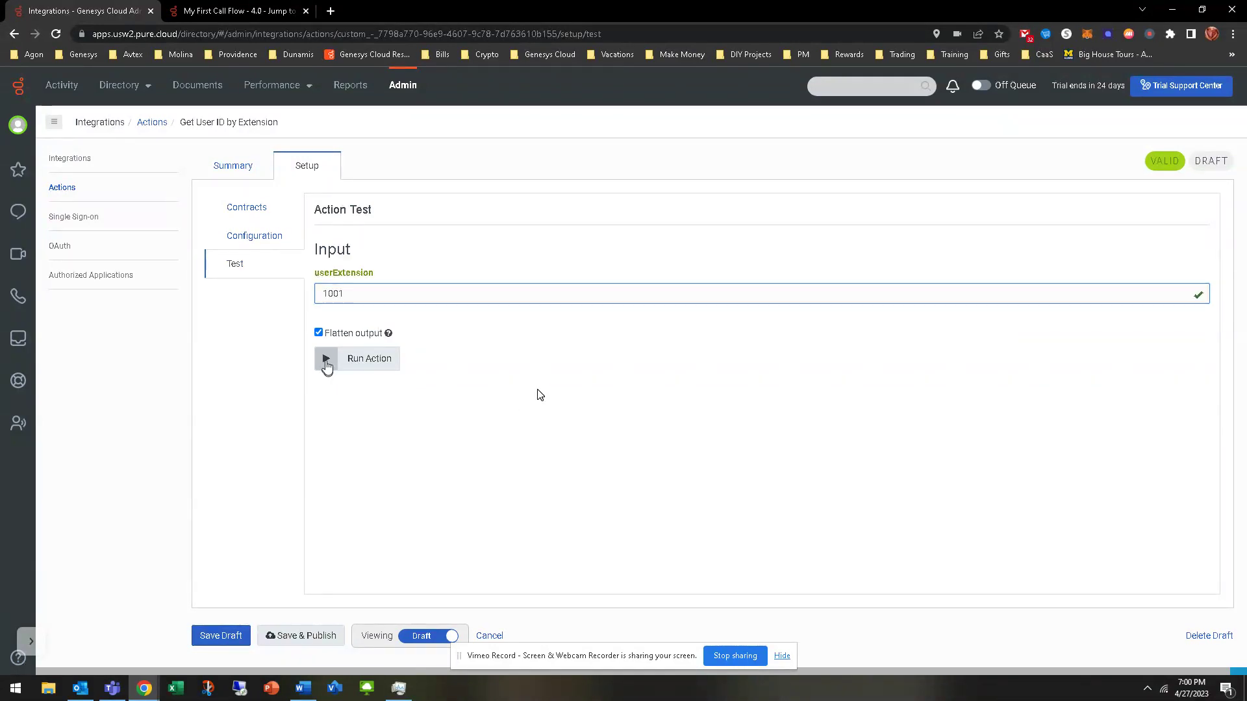
{"action": "left_click", "coordinate": [325, 360]}
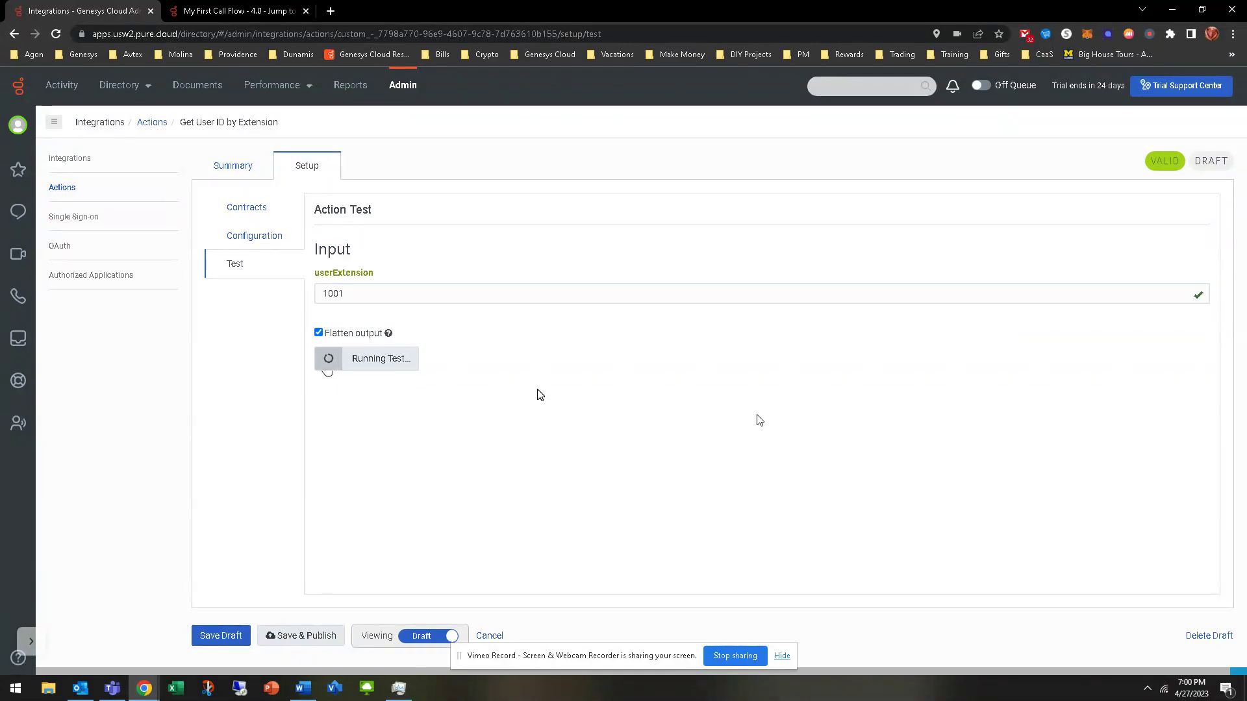
Select the returned user id and go back to the data actions list.
{"action": "scroll", "coordinate": [553, 345], "scroll_direction": "down", "scroll_amount": 3}
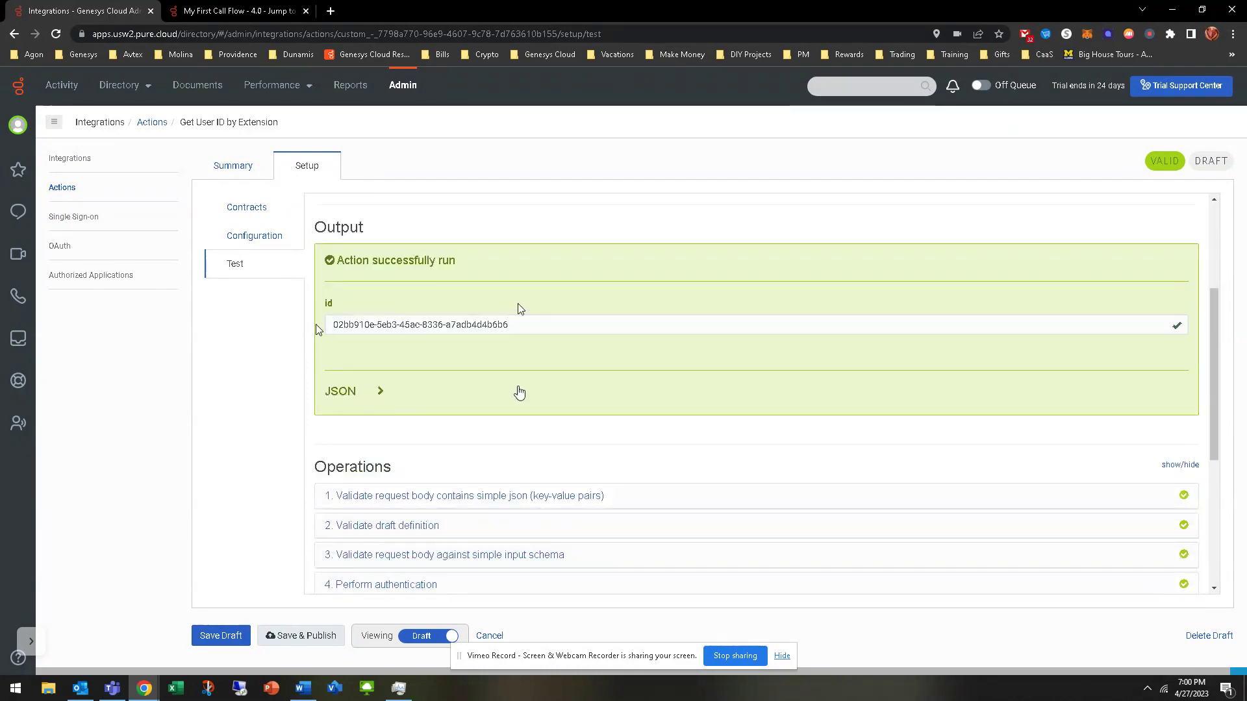
{"action": "left_click_drag", "start_coordinate": [519, 322], "coordinate": [321, 345]}
{"action": "key", "text": "ctrl+c"}
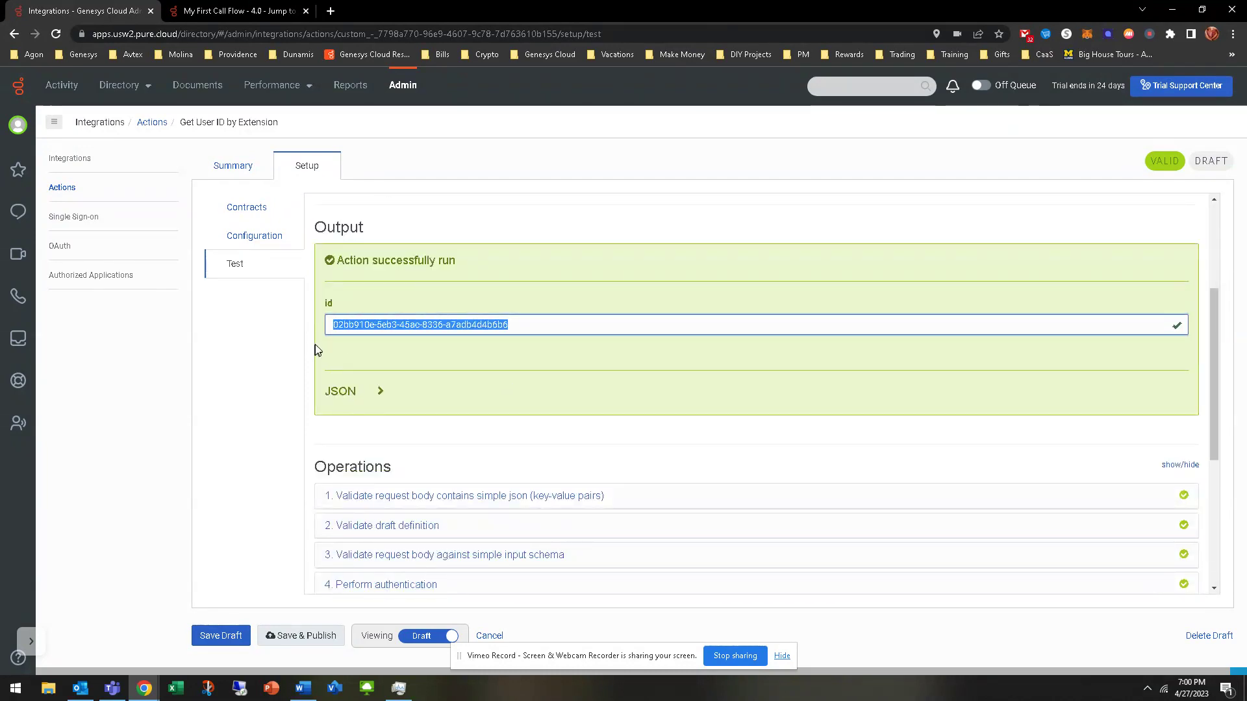
{"action": "scroll", "coordinate": [398, 273], "scroll_direction": "up", "scroll_amount": 3}
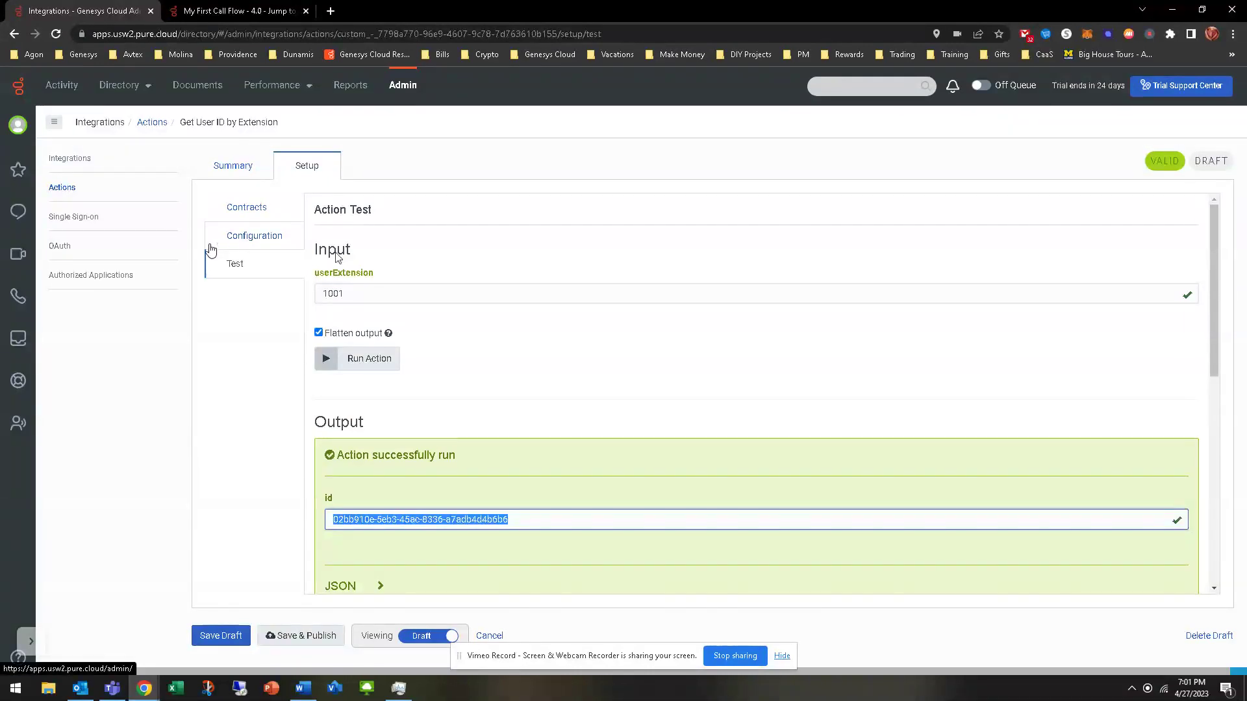
{"action": "left_click", "coordinate": [65, 192]}
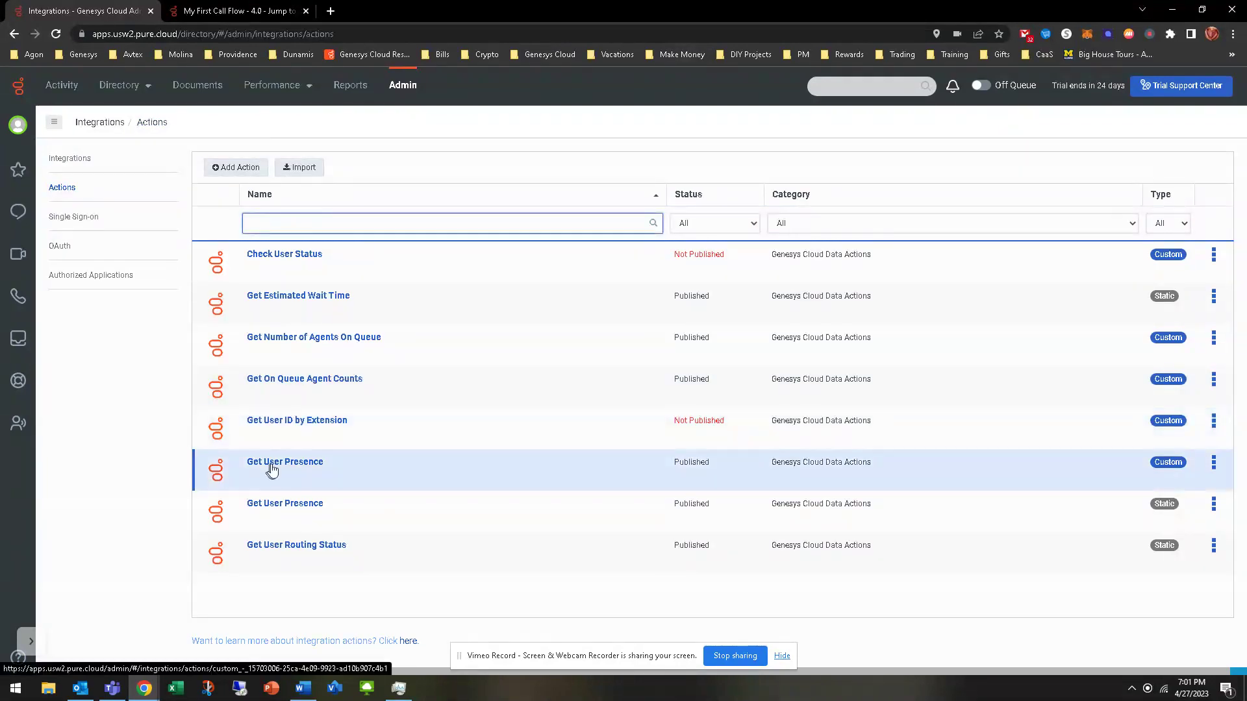
Run the Get User Presence test with the pasted user id, returning presence Offline.
{"action": "left_click", "coordinate": [272, 468]}
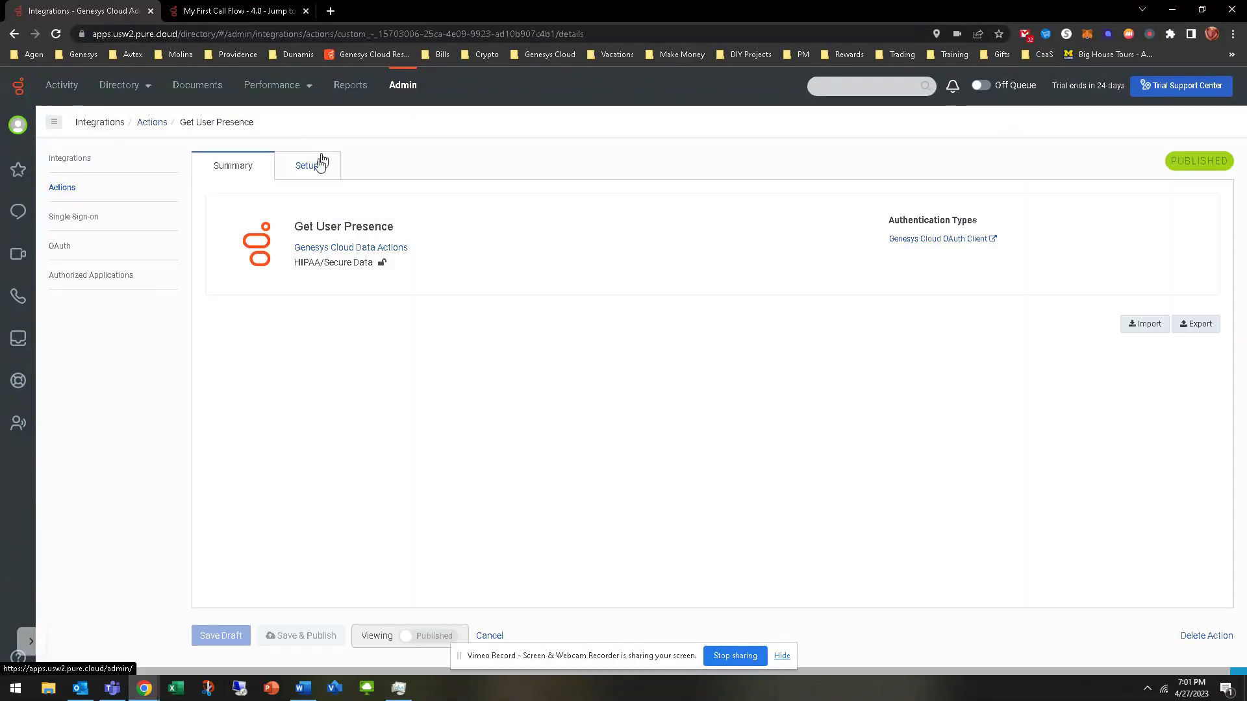
{"action": "left_click", "coordinate": [321, 162]}
{"action": "left_click", "coordinate": [240, 263]}
{"action": "left_click", "coordinate": [375, 298]}
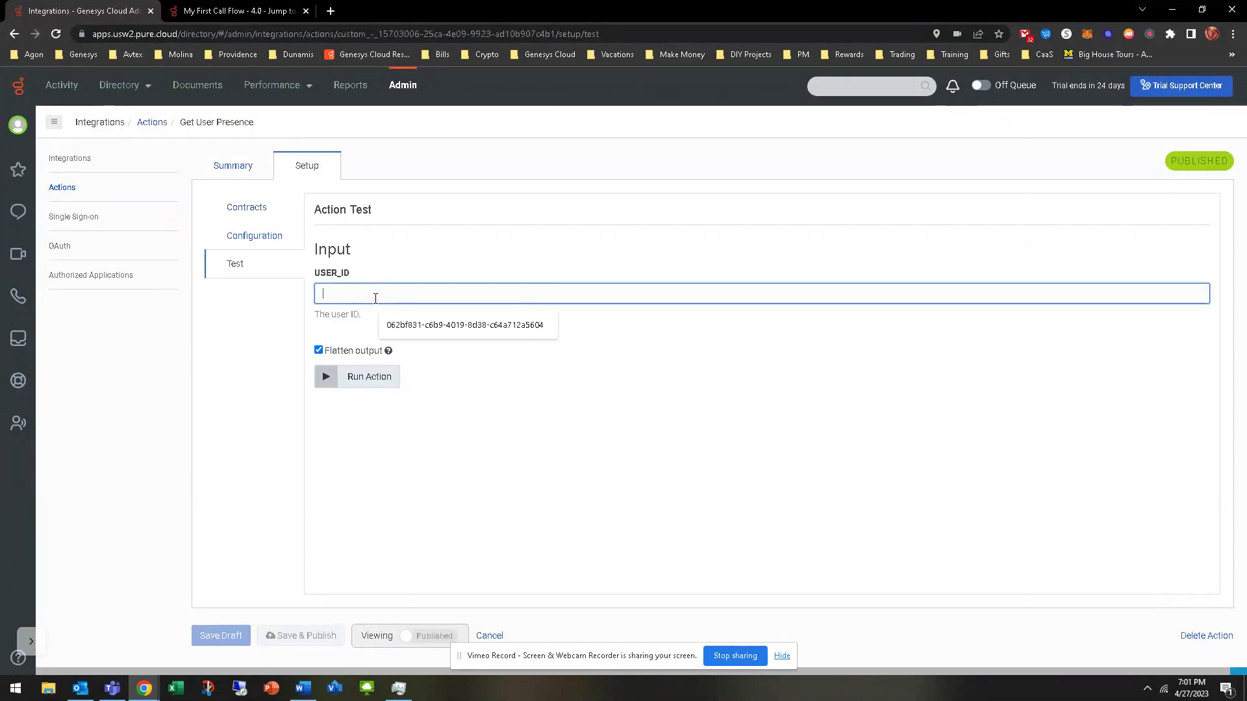
{"action": "key", "text": "ctrl+v"}
{"action": "left_click", "coordinate": [351, 387]}
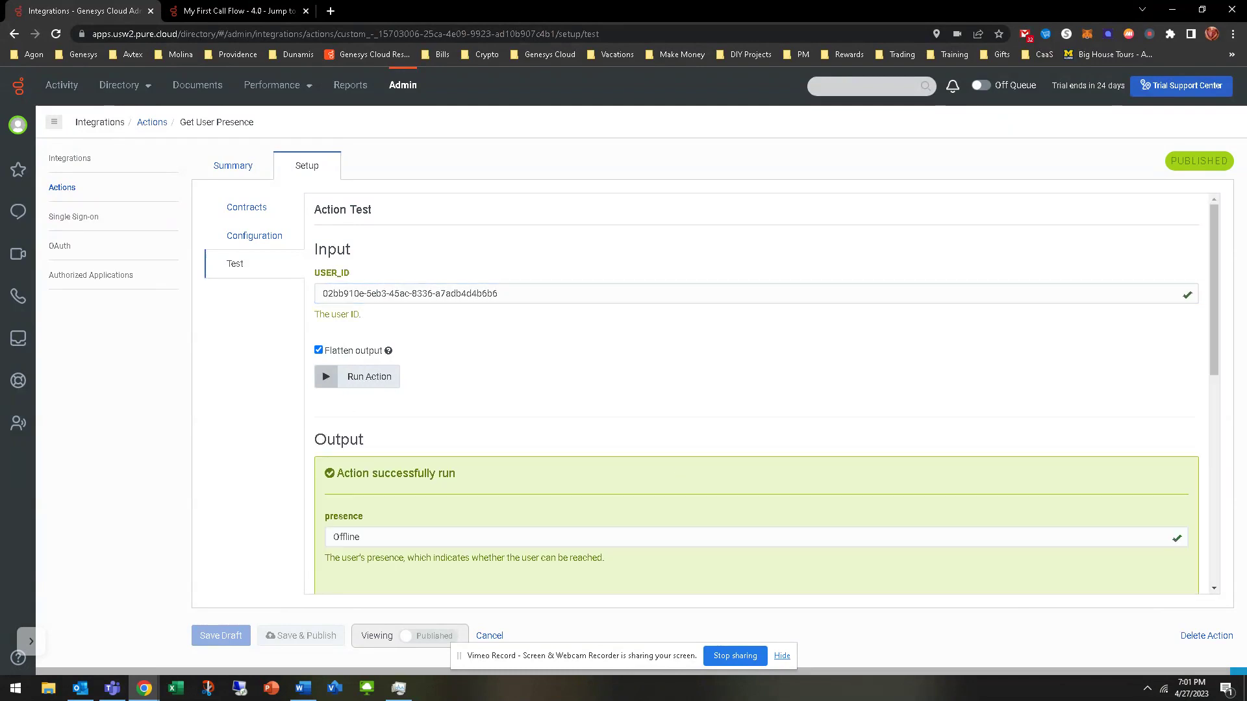
{"action": "scroll", "coordinate": [422, 429], "scroll_direction": "down", "scroll_amount": 3}
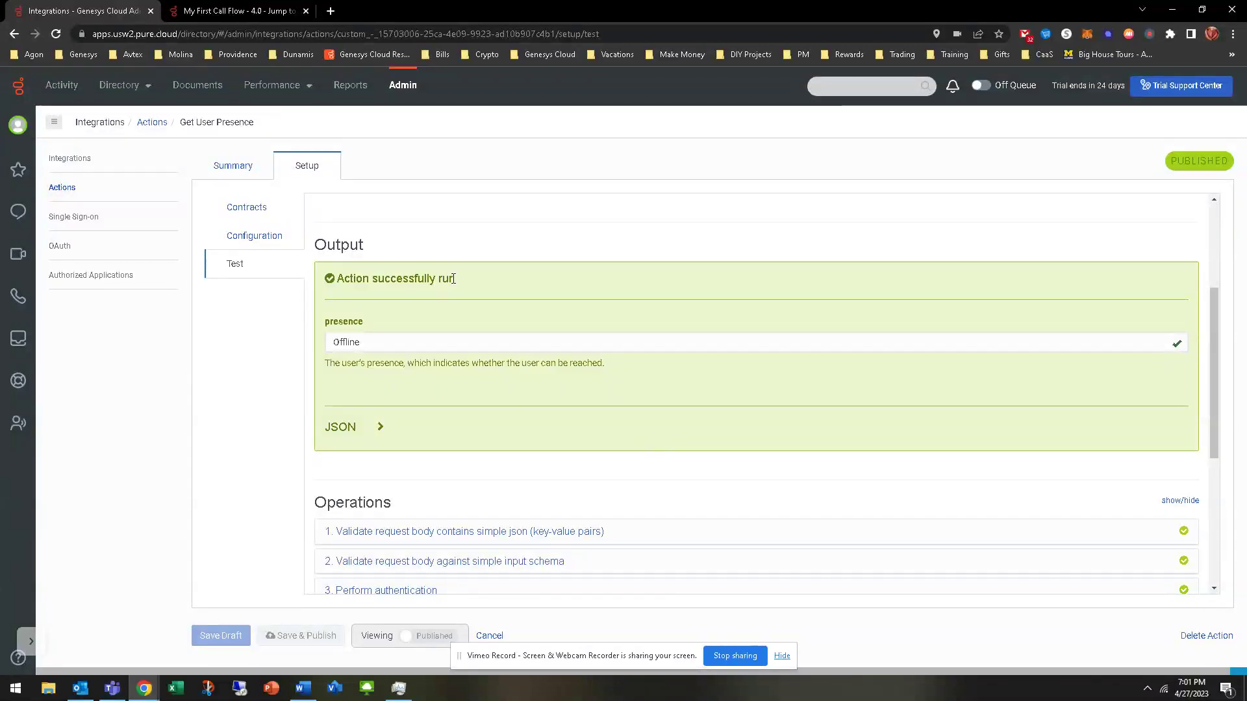
{"action": "scroll", "coordinate": [436, 314], "scroll_direction": "up", "scroll_amount": 2}
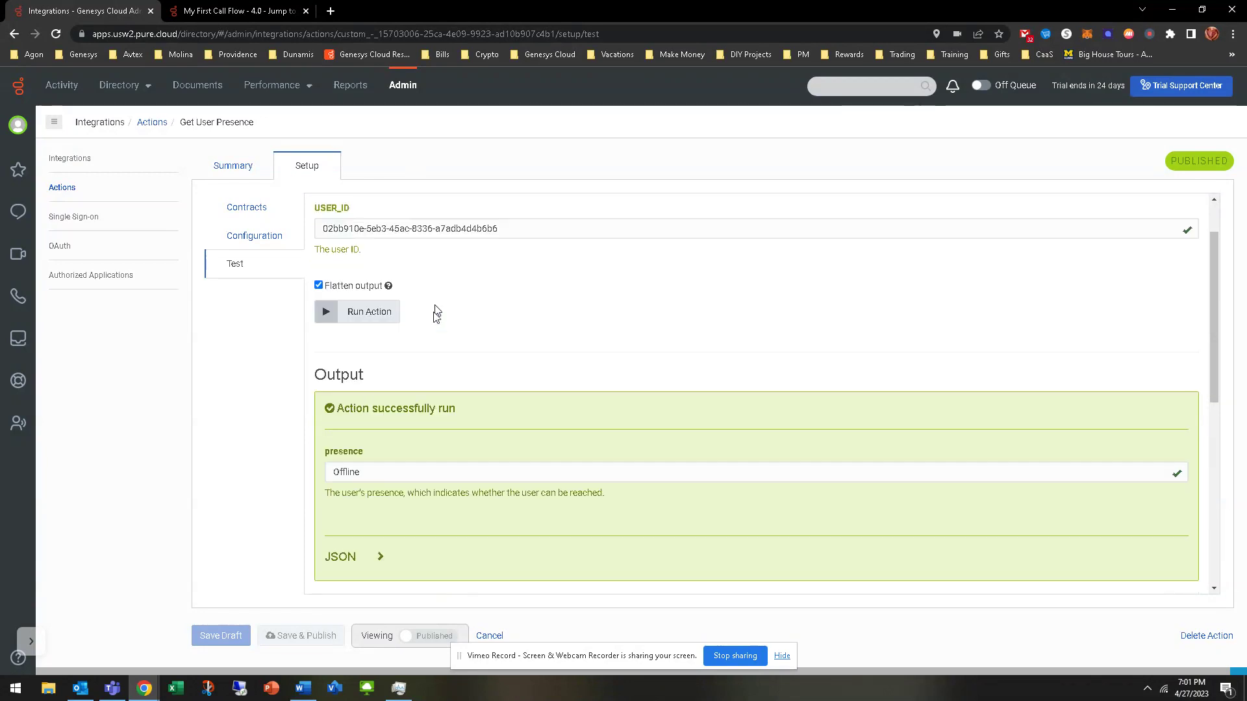
{"action": "scroll", "coordinate": [437, 310], "scroll_direction": "up", "scroll_amount": 1}
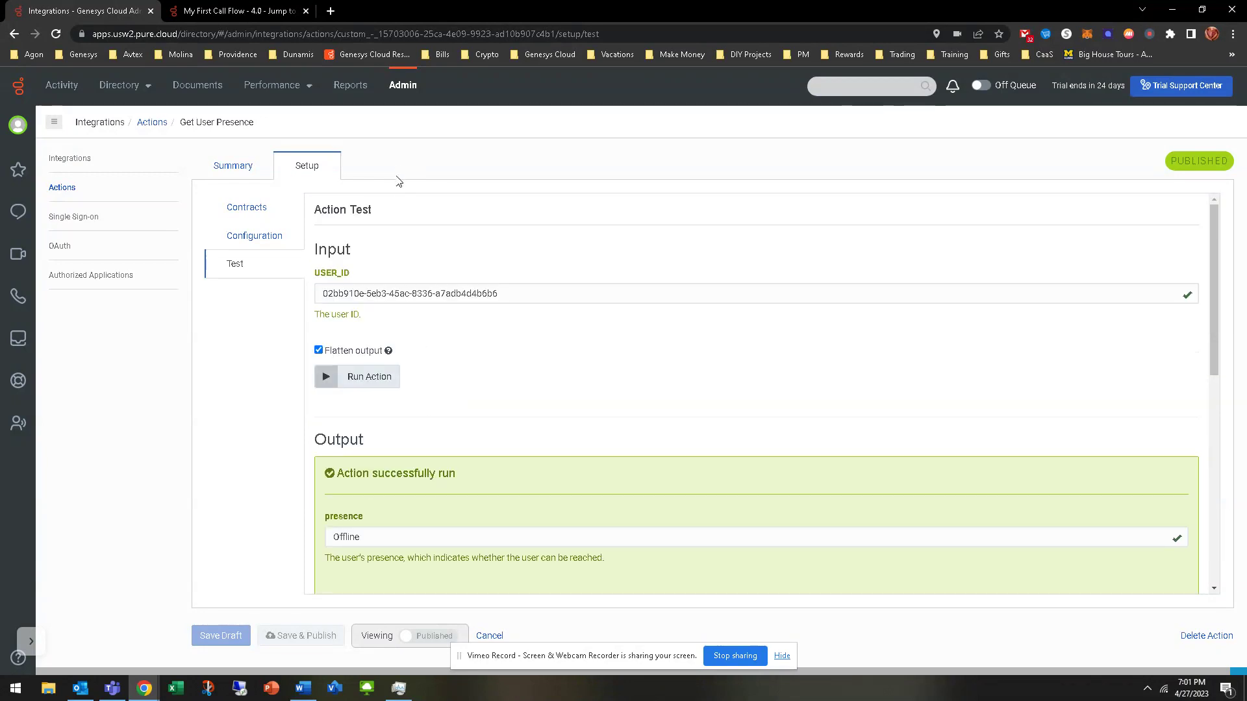
{"action": "scroll", "coordinate": [428, 455], "scroll_direction": "down", "scroll_amount": 2}
{"action": "scroll", "coordinate": [429, 513], "scroll_direction": "up", "scroll_amount": 2}
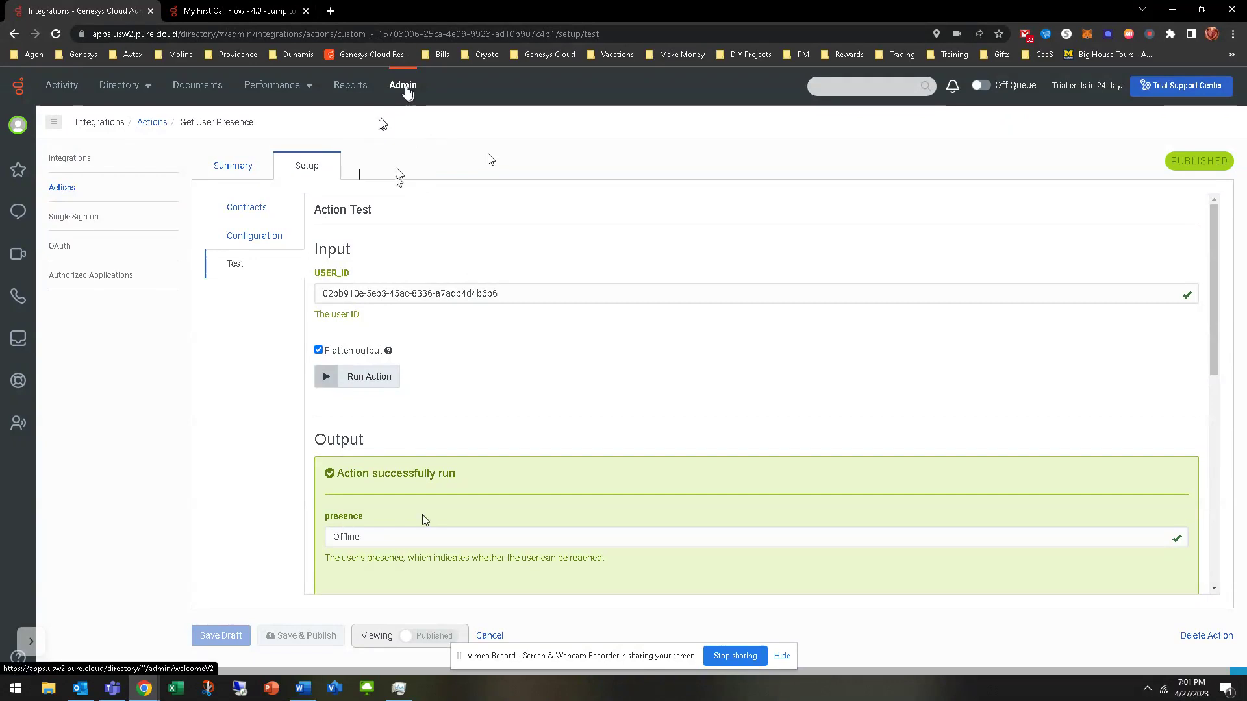
Open the signed-in user's full profile page.
{"action": "left_click", "coordinate": [403, 87]}
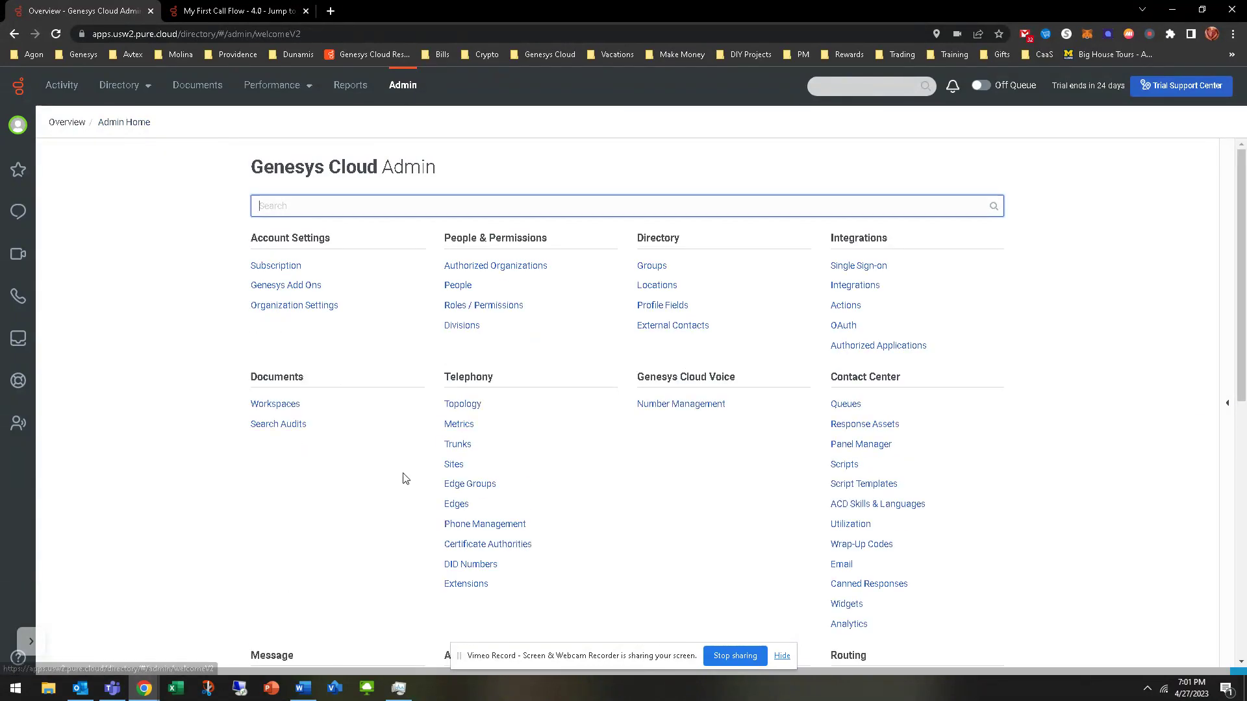
{"action": "left_click", "coordinate": [16, 130]}
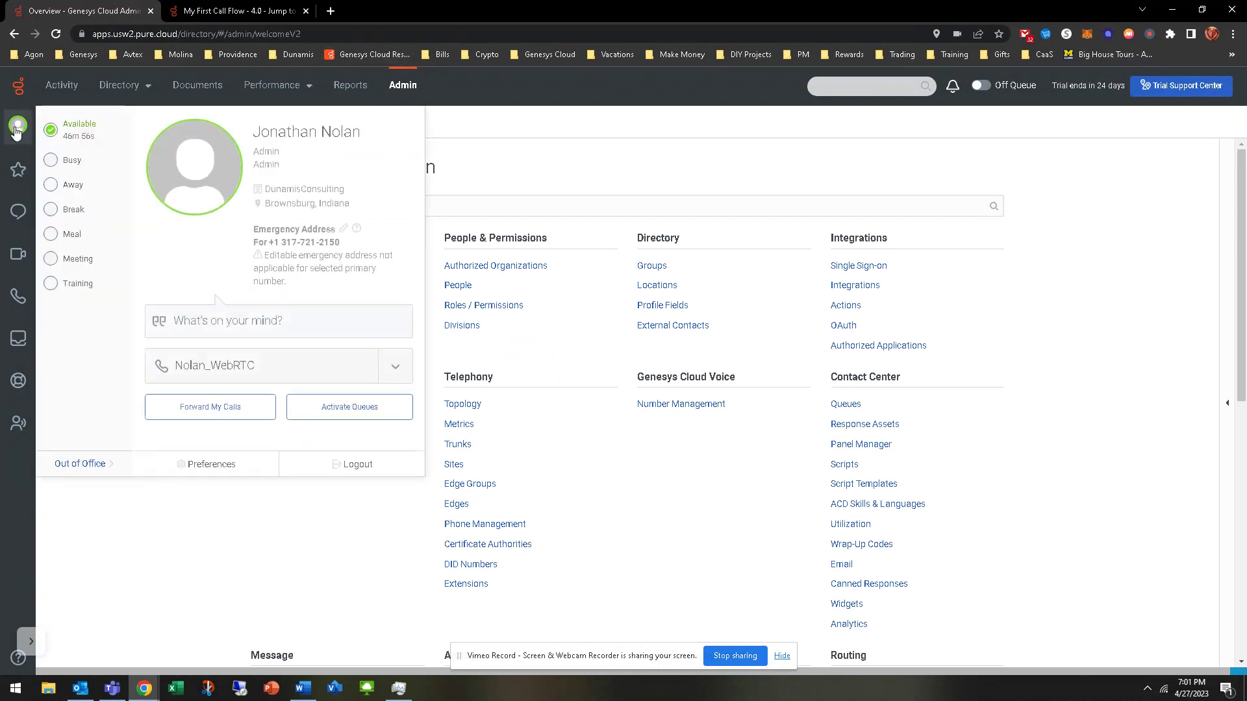
{"action": "left_click", "coordinate": [164, 180]}
{"action": "scroll", "coordinate": [883, 461], "scroll_direction": "down", "scroll_amount": 1}
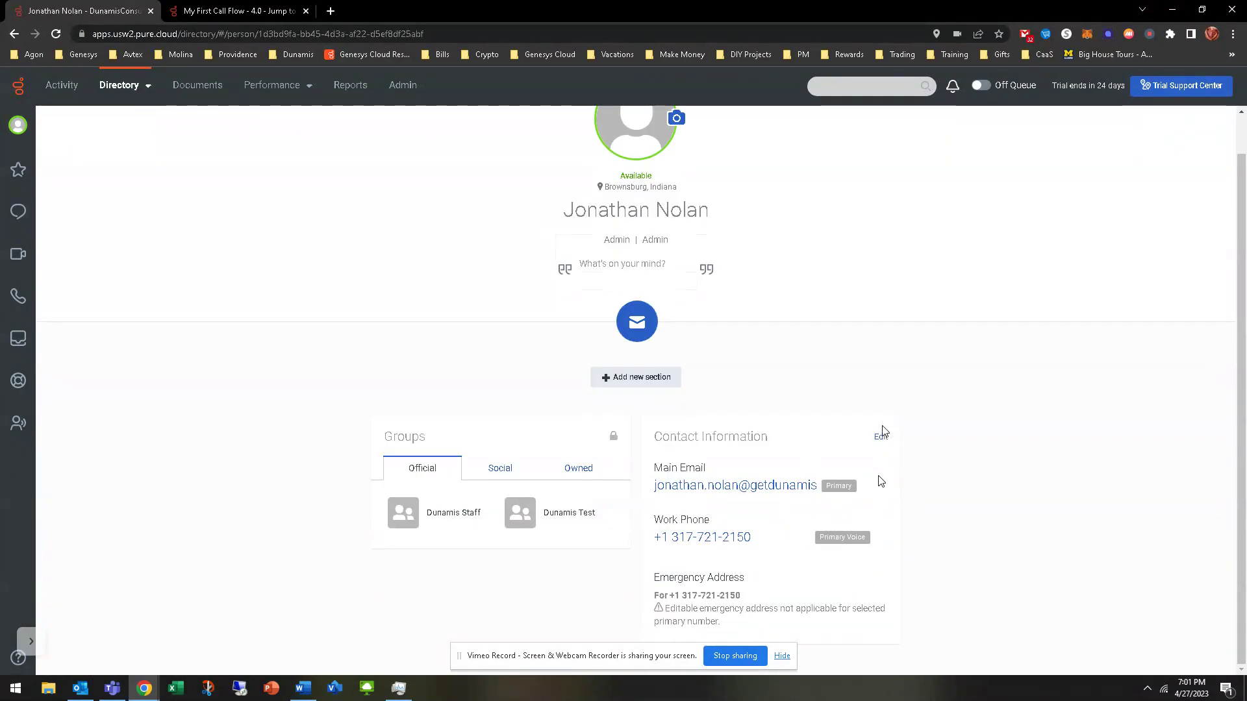
Save extension 1002 on Work Phone 2 and return to the Admin home.
{"action": "left_click", "coordinate": [882, 435]}
{"action": "scroll", "coordinate": [779, 539], "scroll_direction": "down", "scroll_amount": 6}
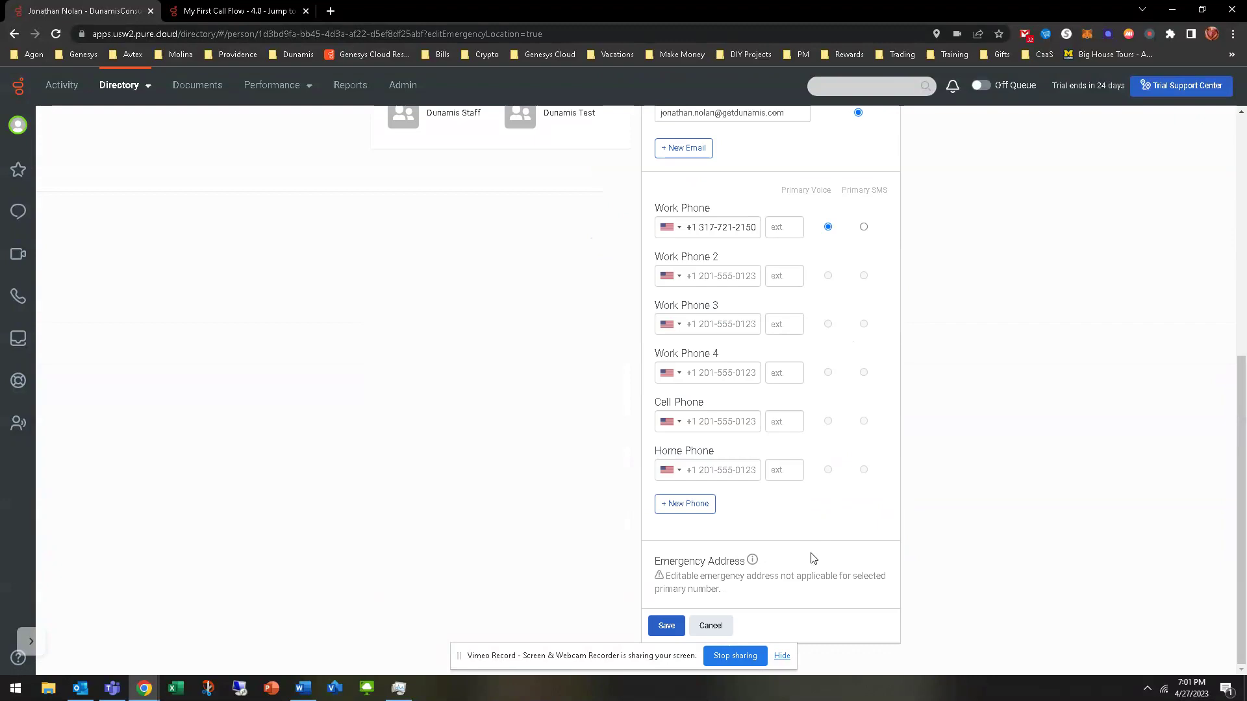
{"action": "left_click", "coordinate": [782, 275]}
{"action": "type", "text": "1002"}
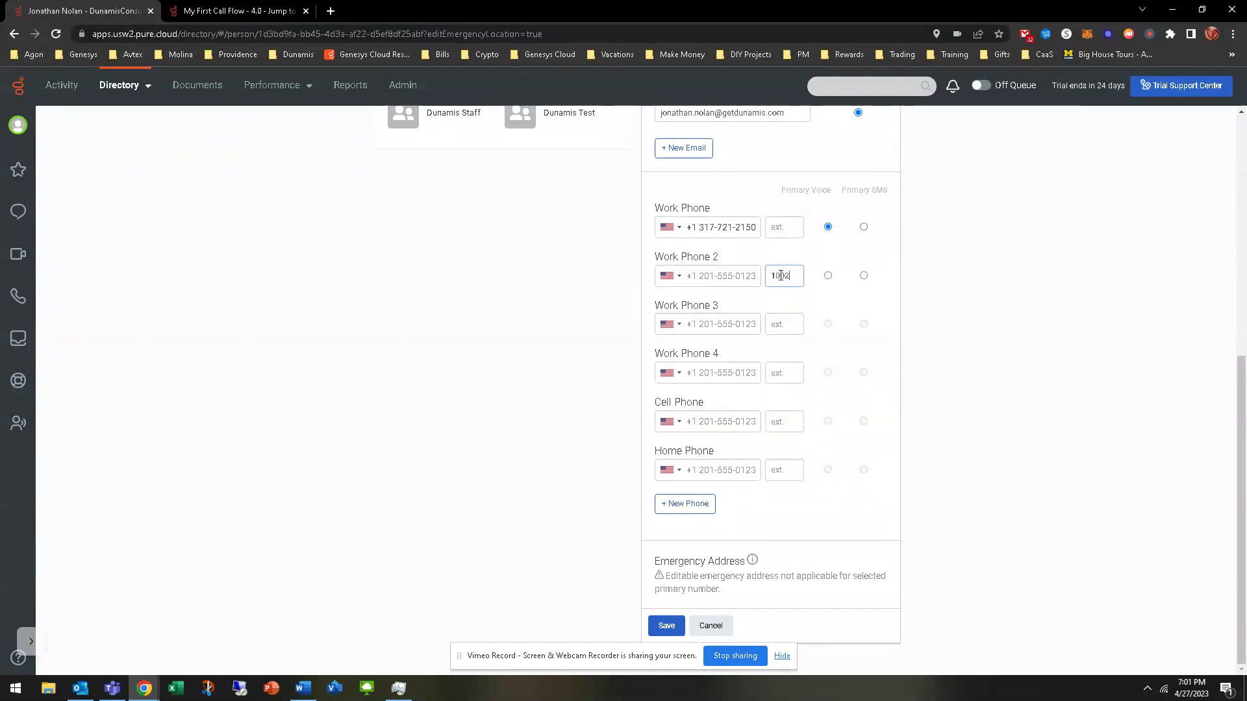
{"action": "left_click", "coordinate": [656, 626]}
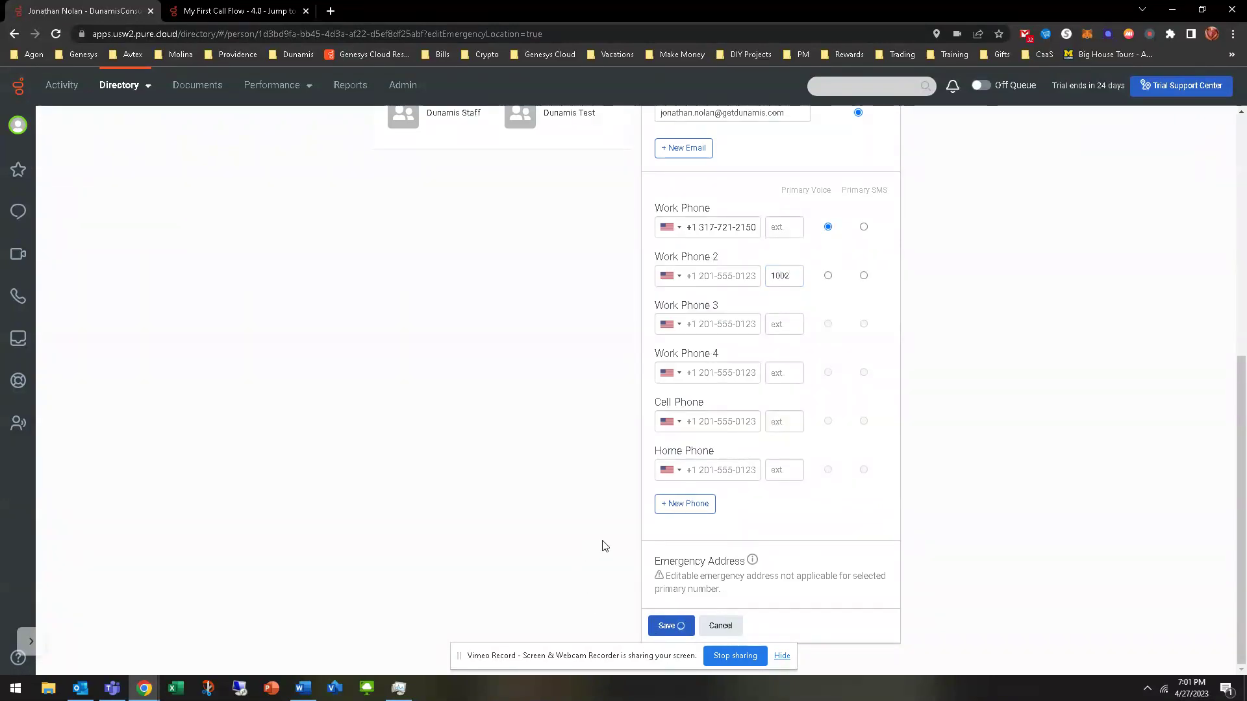
{"action": "scroll", "coordinate": [544, 496], "scroll_direction": "up", "scroll_amount": 7}
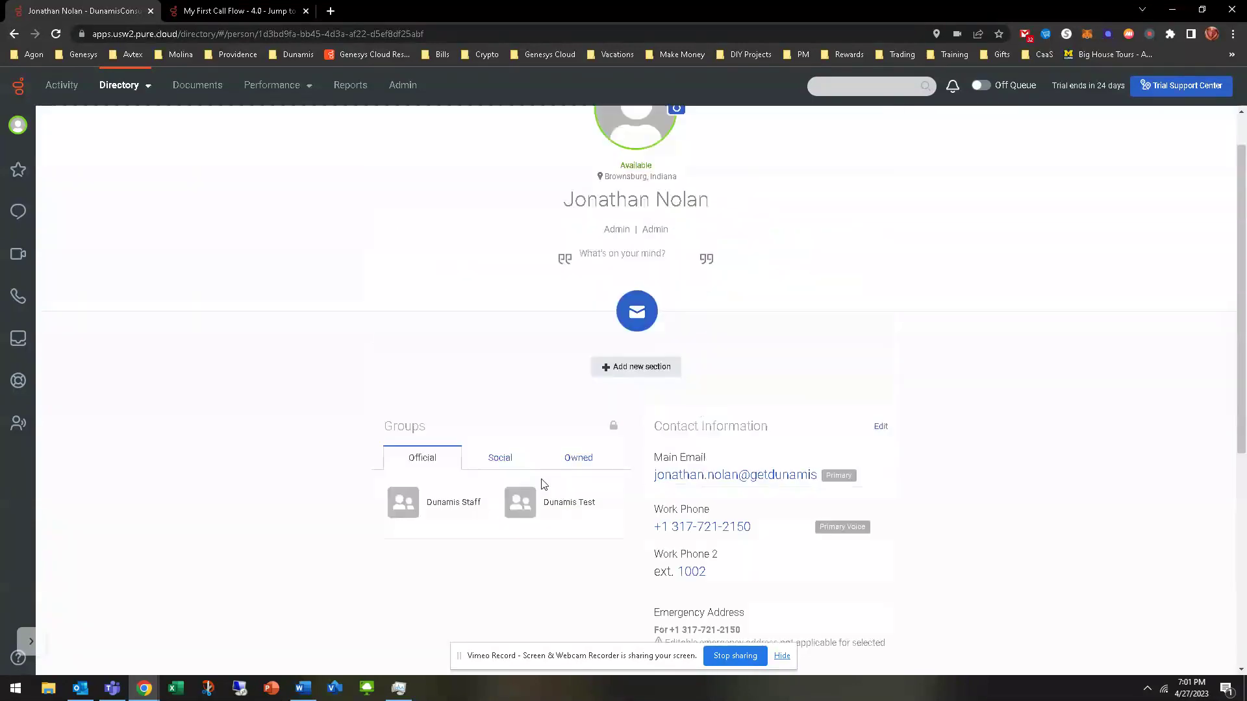
{"action": "left_click", "coordinate": [400, 87]}
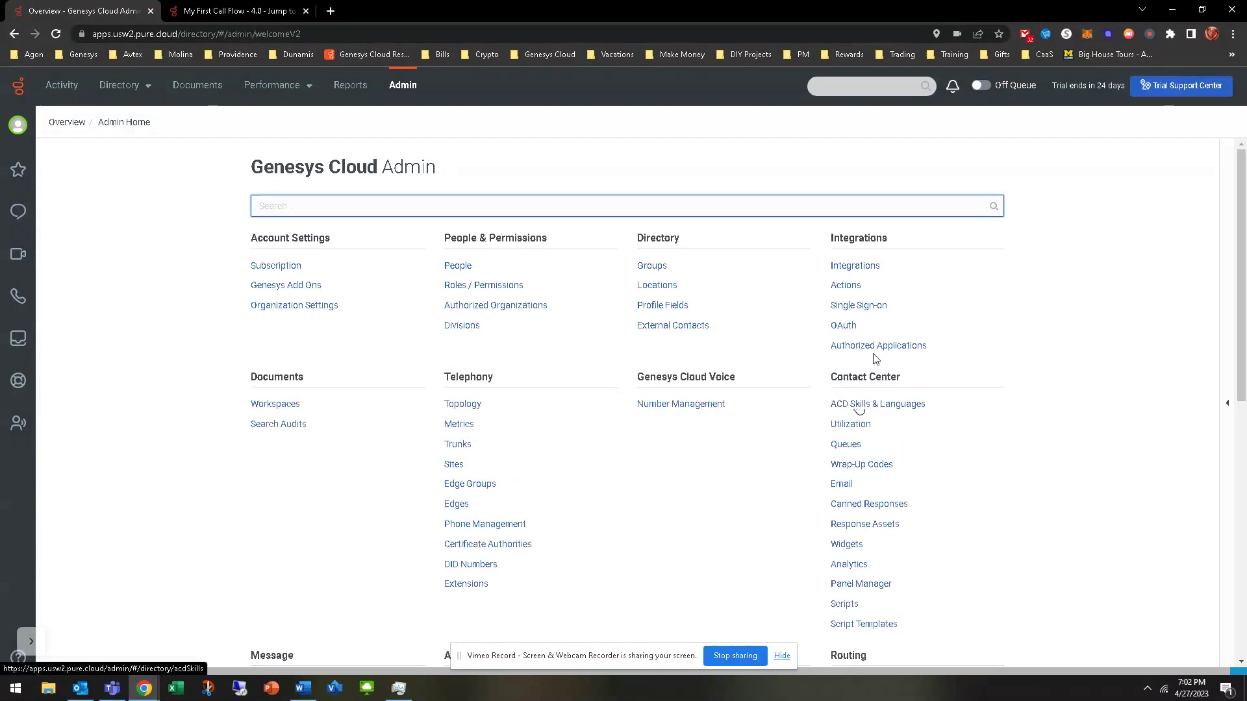
Test Get User ID by Extension with userExtension 1002 and select the returned user id.
{"action": "left_click", "coordinate": [844, 281]}
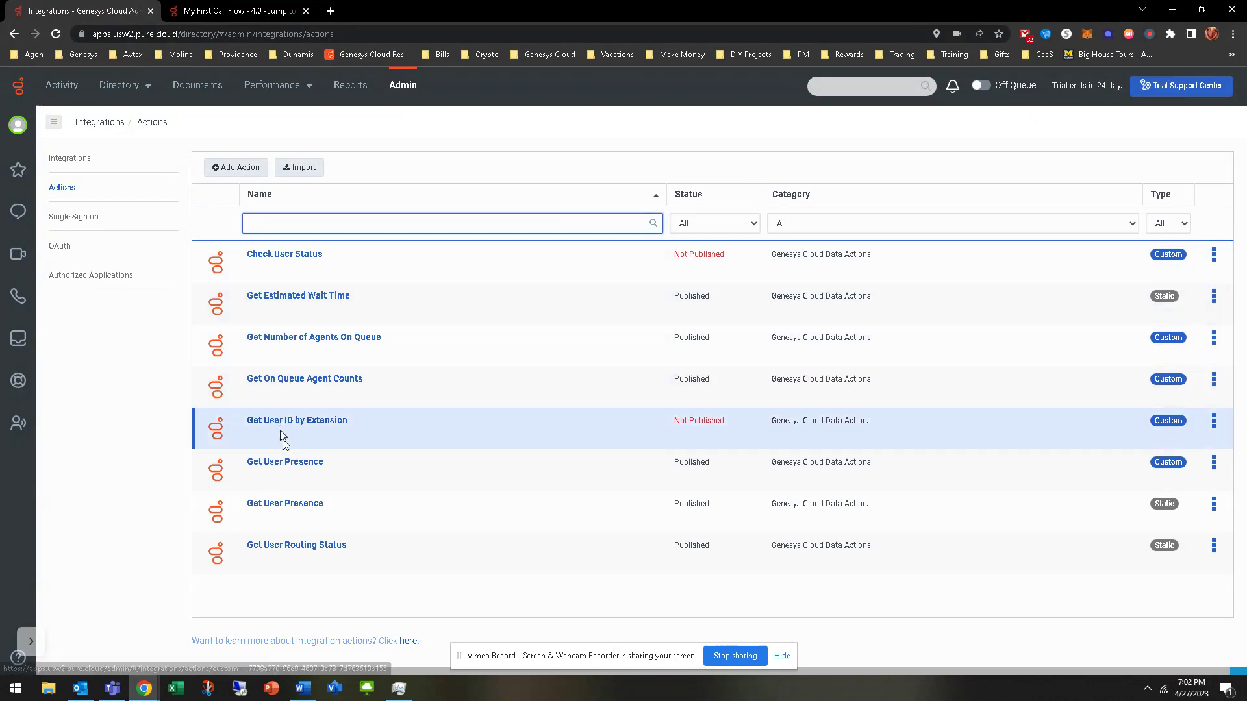
{"action": "left_click", "coordinate": [281, 423]}
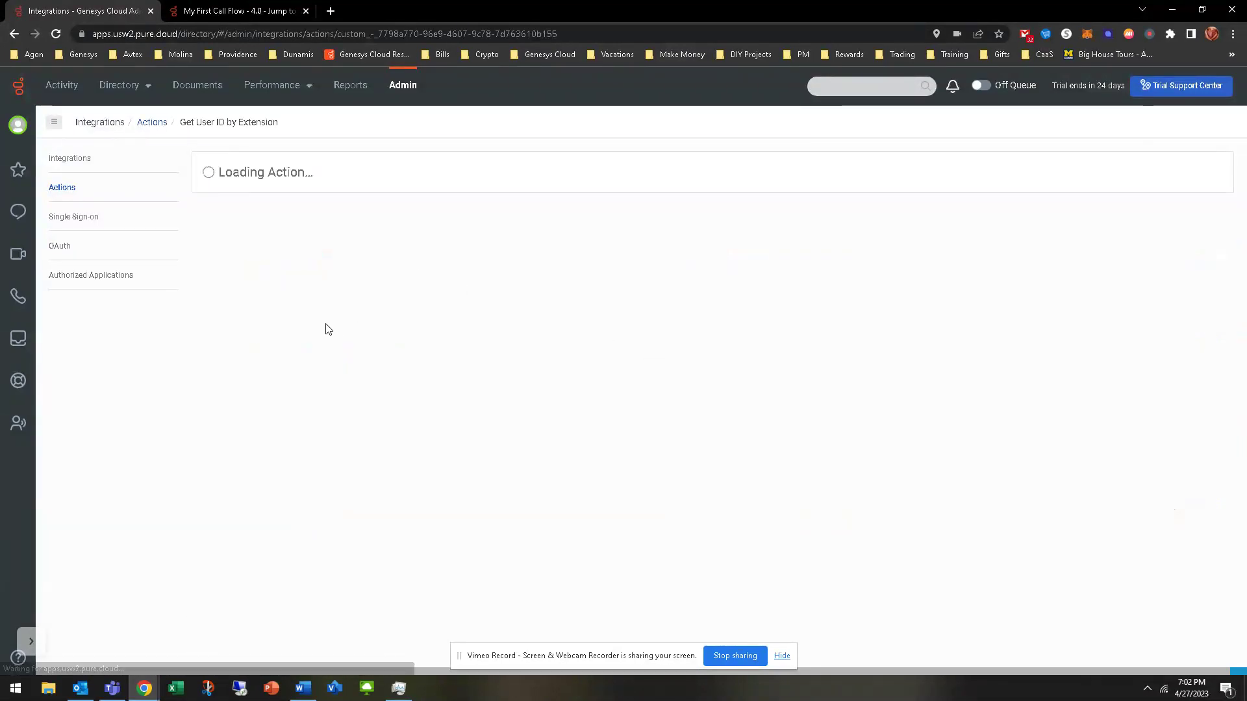
{"action": "left_click", "coordinate": [307, 170]}
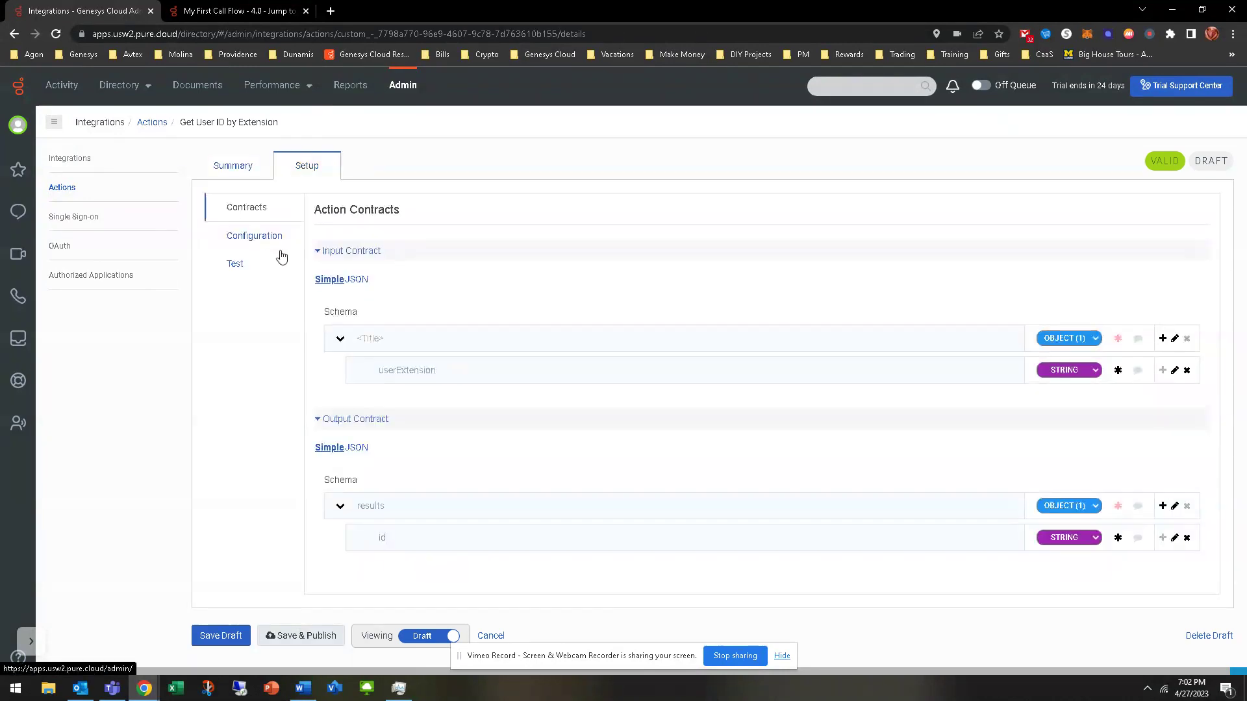
{"action": "left_click", "coordinate": [253, 269]}
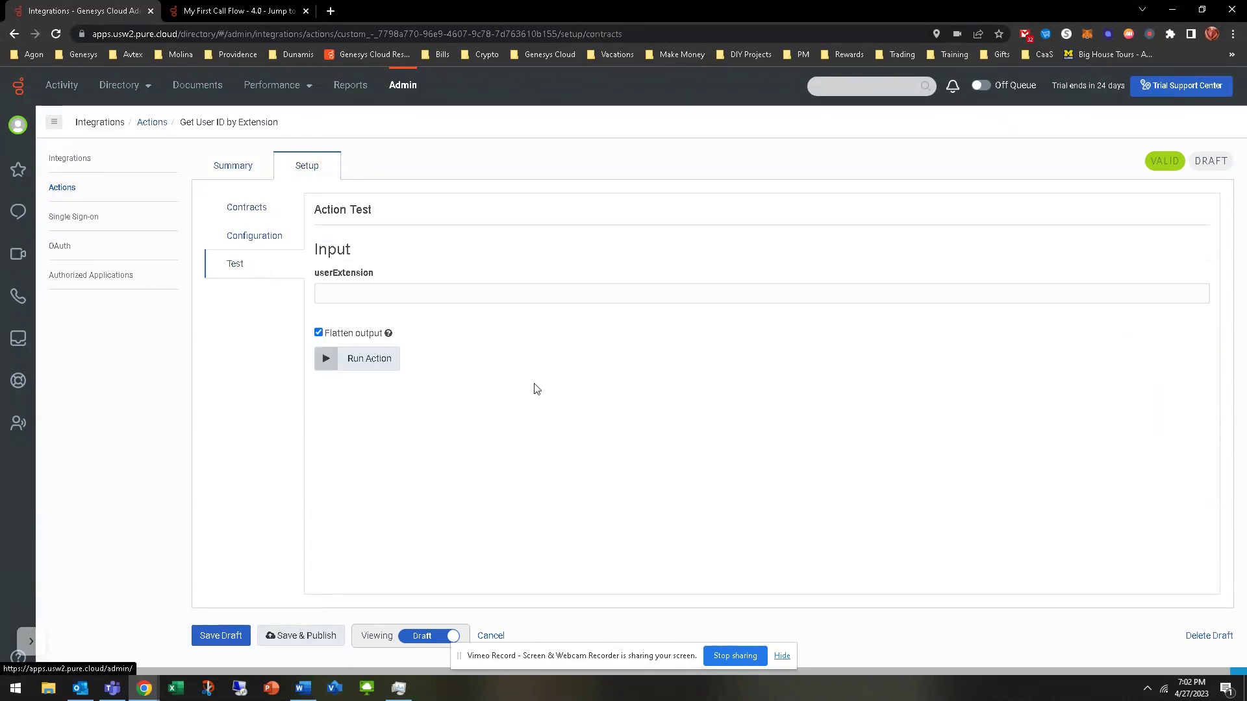
{"action": "left_click", "coordinate": [423, 292]}
{"action": "type", "text": "1002"}
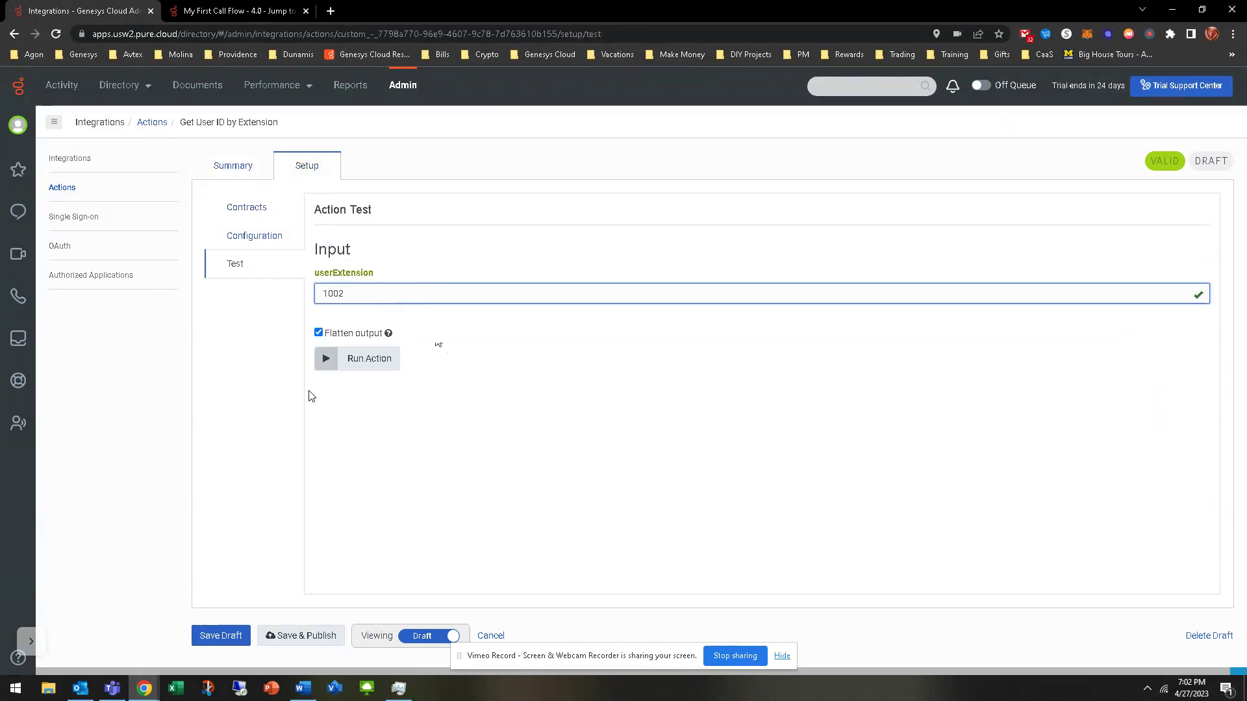
{"action": "left_click", "coordinate": [328, 359]}
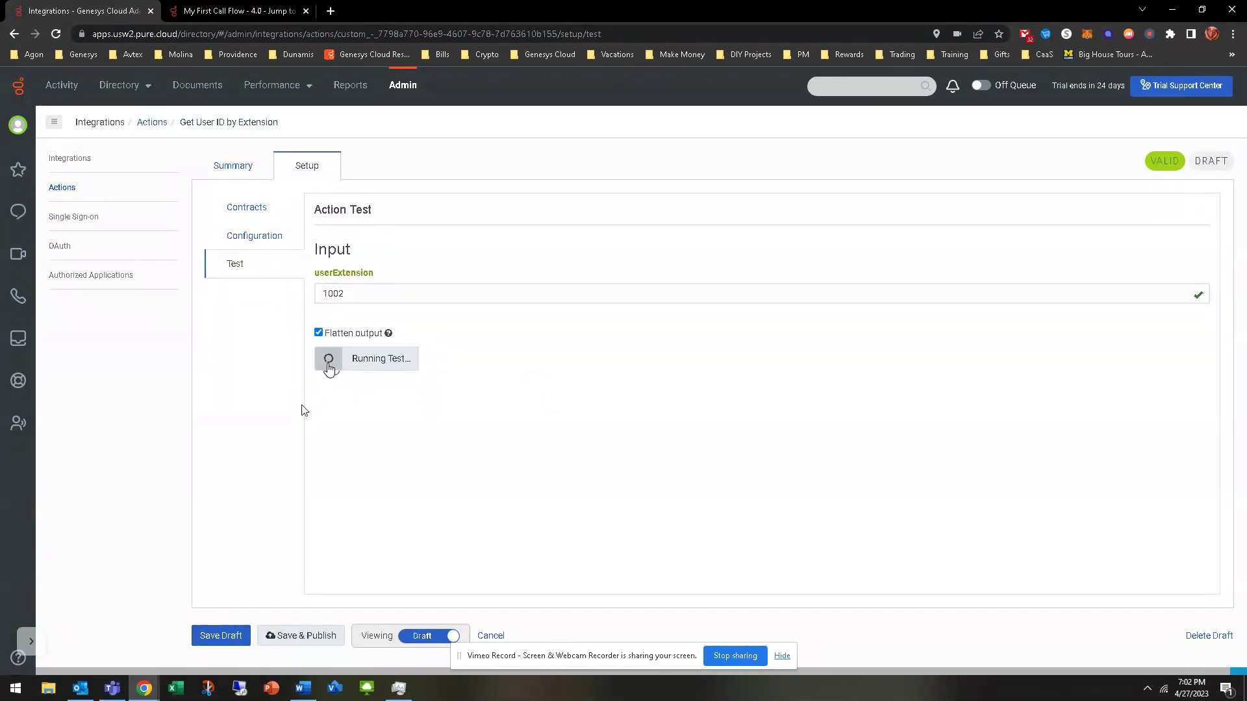
{"action": "scroll", "coordinate": [523, 463], "scroll_direction": "down", "scroll_amount": 2}
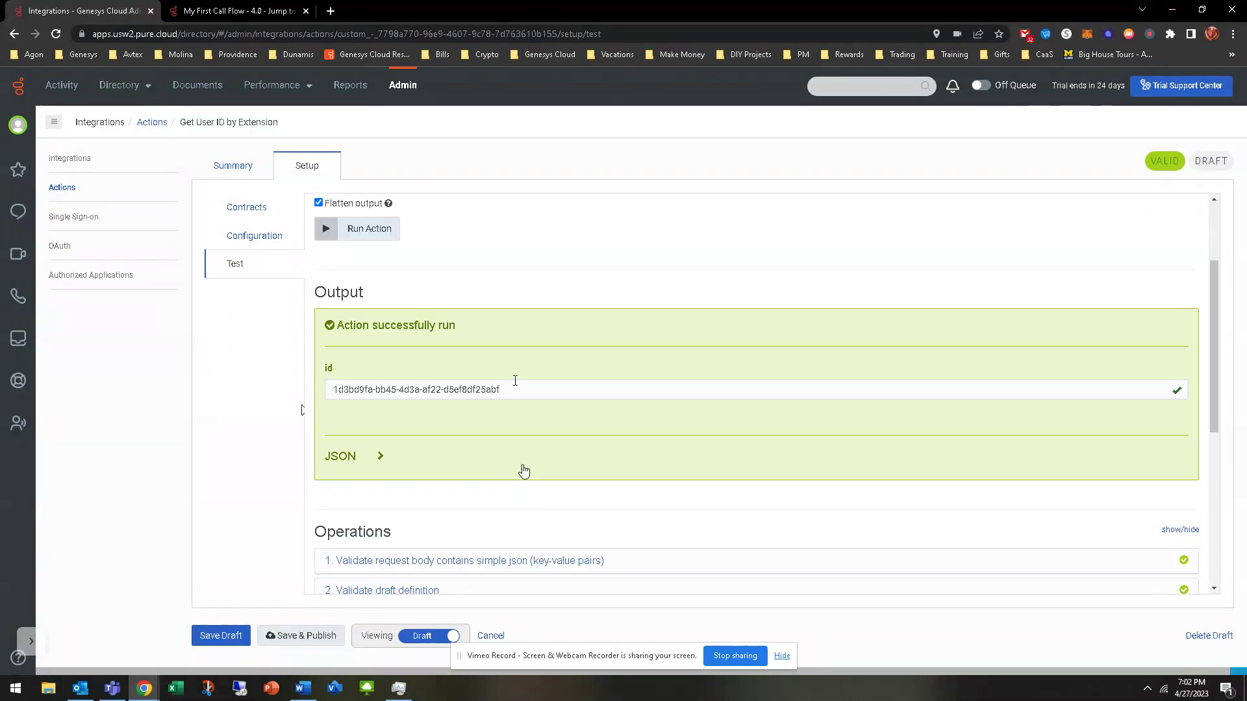
{"action": "left_click_drag", "start_coordinate": [513, 390], "coordinate": [320, 410]}
{"action": "key", "text": "ctrl+c"}
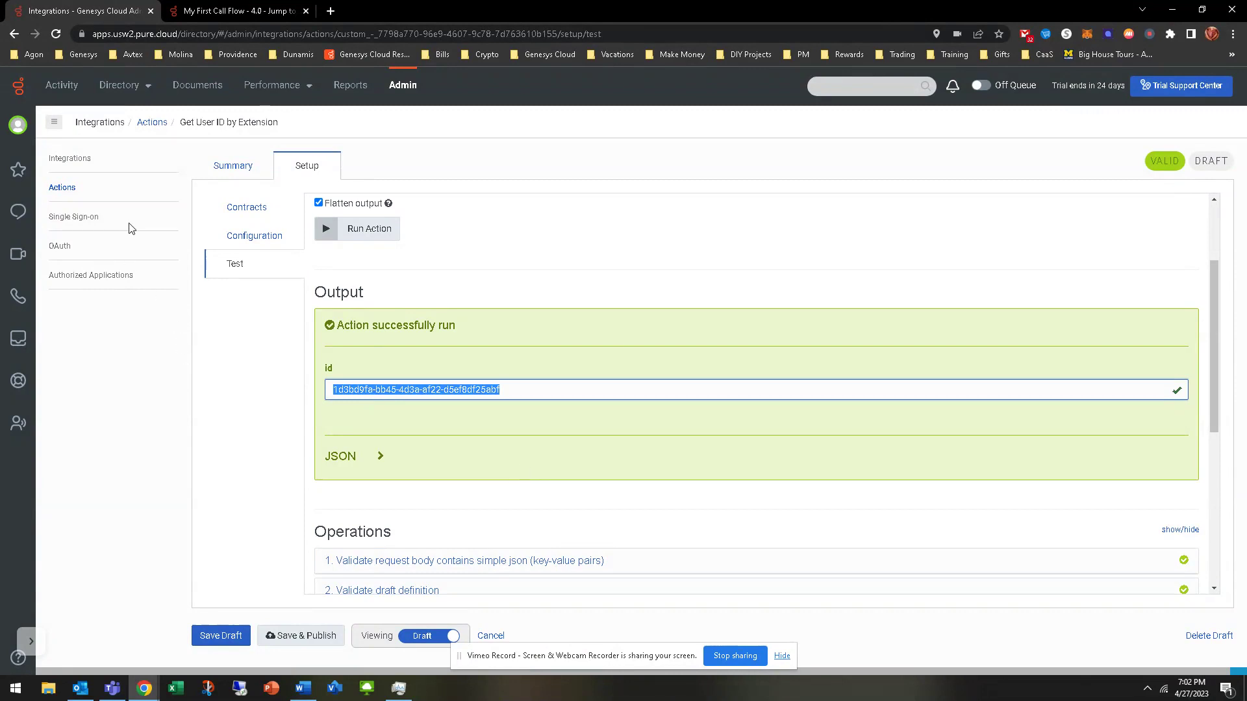
Test Get User Presence with the pasted id, confirm Available, then return to My First Call Flow.
{"action": "left_click", "coordinate": [62, 187]}
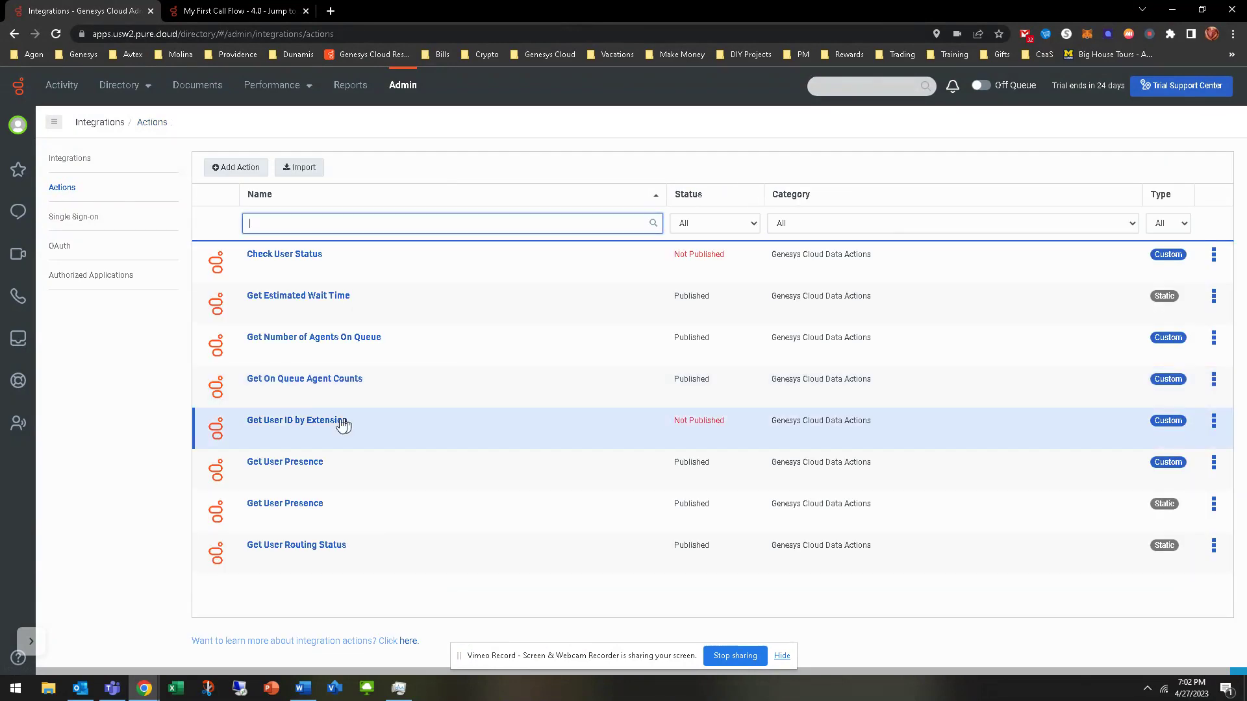
{"action": "left_click", "coordinate": [287, 468]}
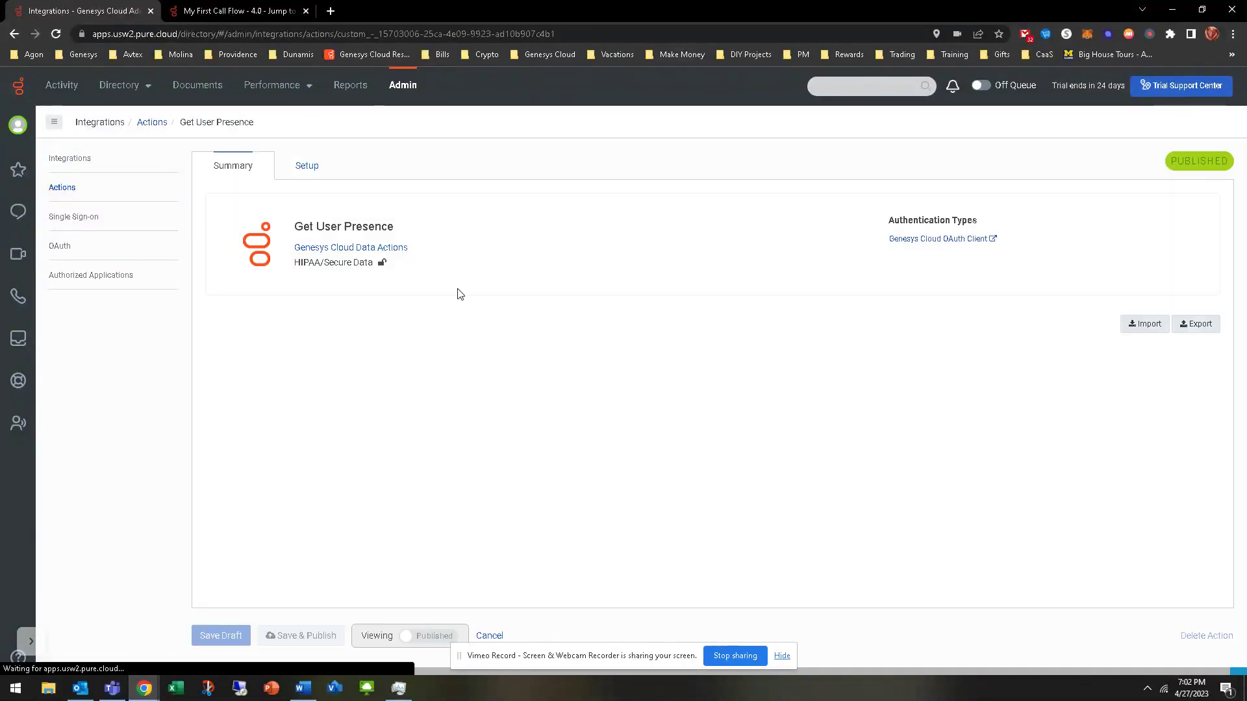
{"action": "left_click", "coordinate": [306, 165]}
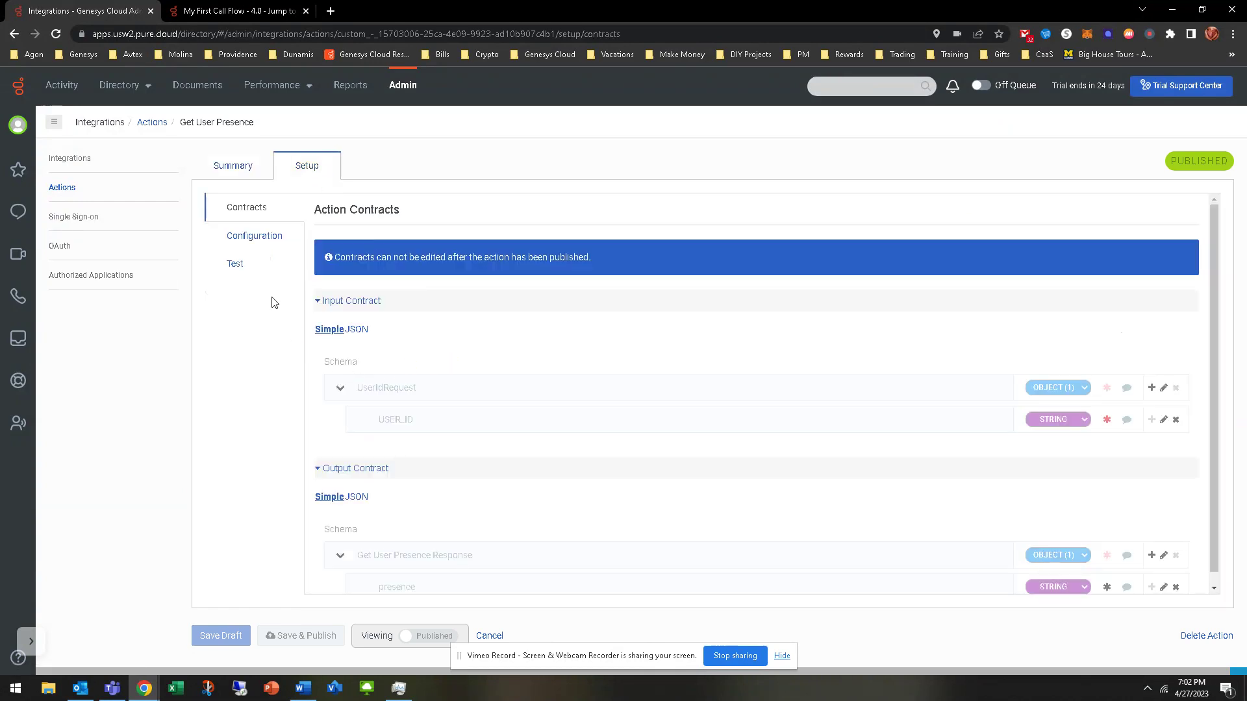
{"action": "left_click", "coordinate": [255, 266]}
{"action": "left_click", "coordinate": [369, 294]}
{"action": "key", "text": "ctrl+v"}
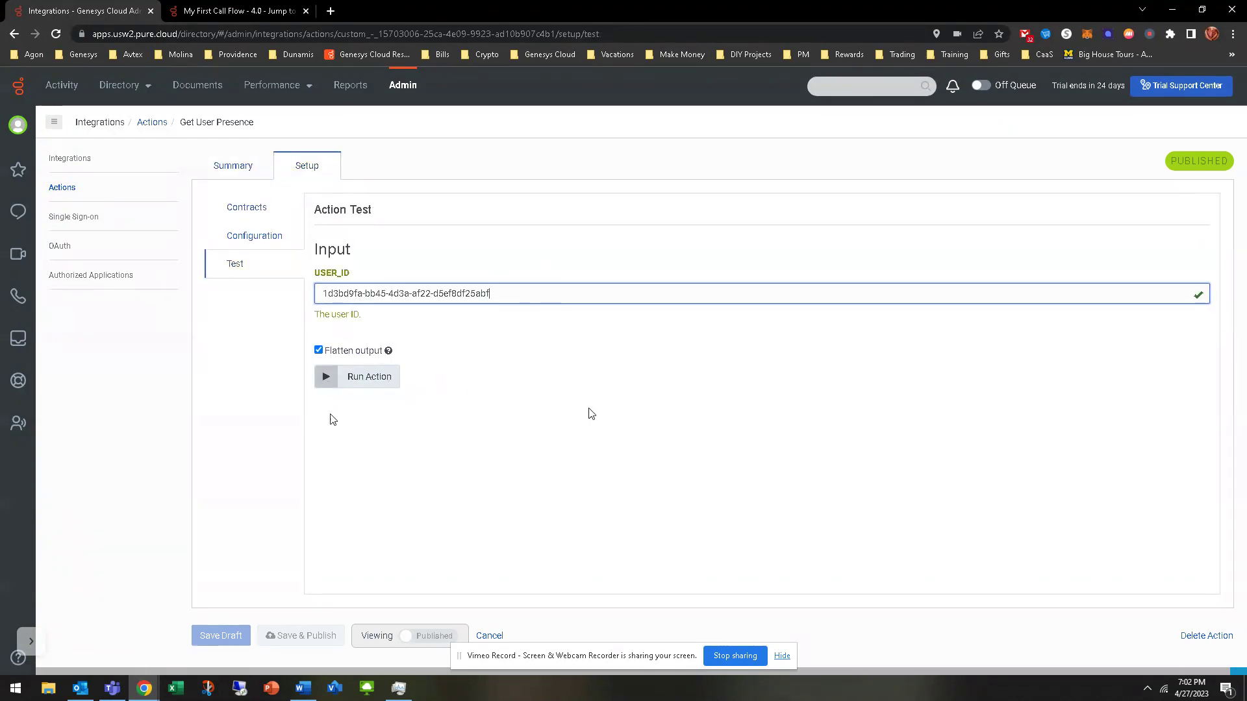
{"action": "left_click", "coordinate": [329, 375]}
{"action": "scroll", "coordinate": [359, 404], "scroll_direction": "down", "scroll_amount": 3}
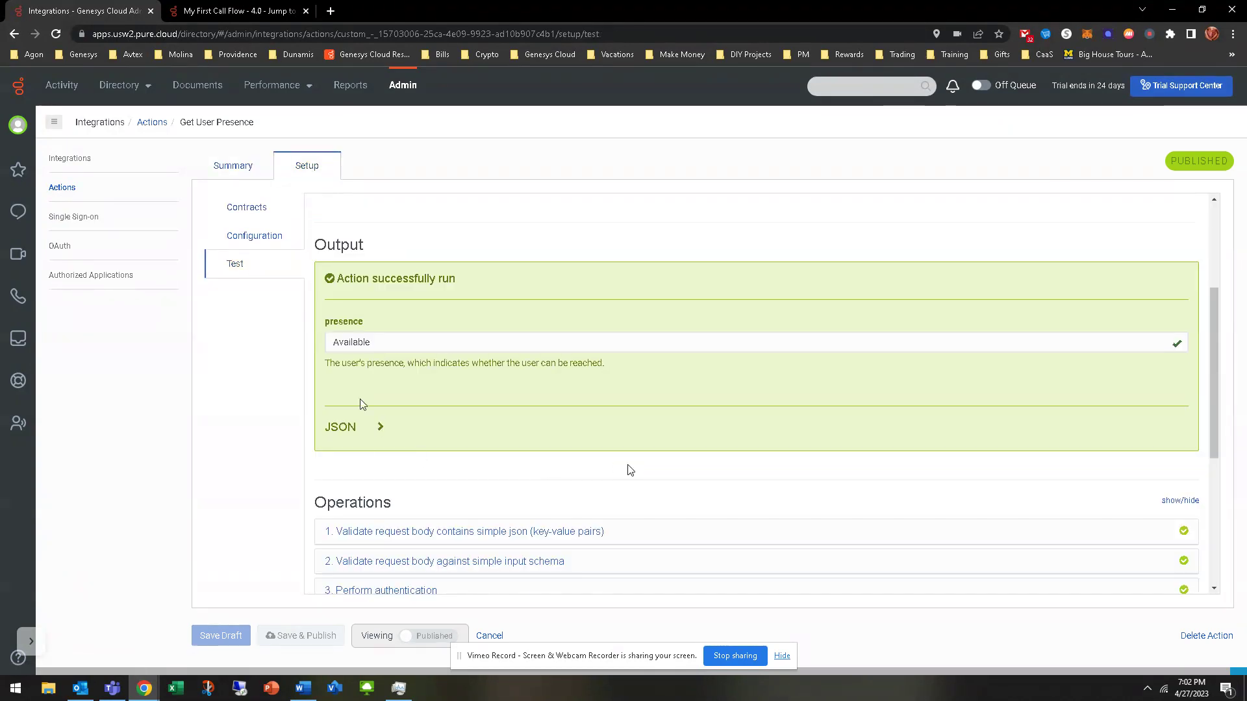
{"action": "double_click", "coordinate": [387, 342]}
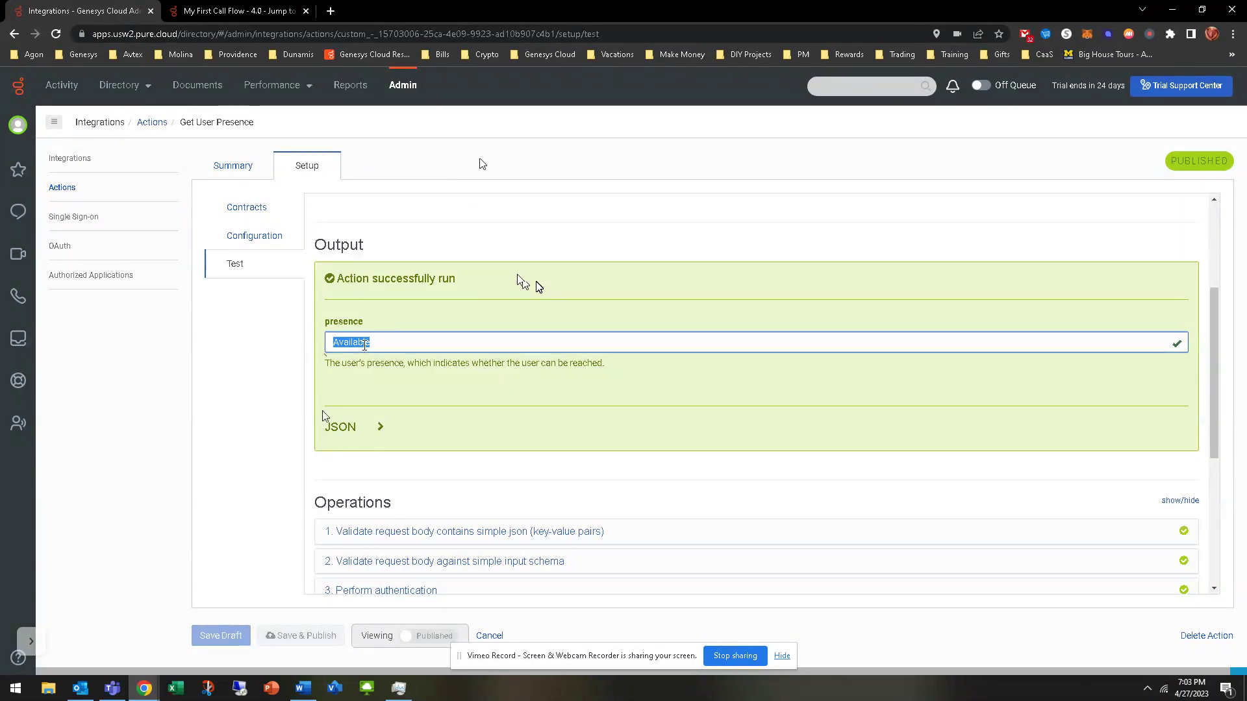
{"action": "left_click", "coordinate": [255, 9]}
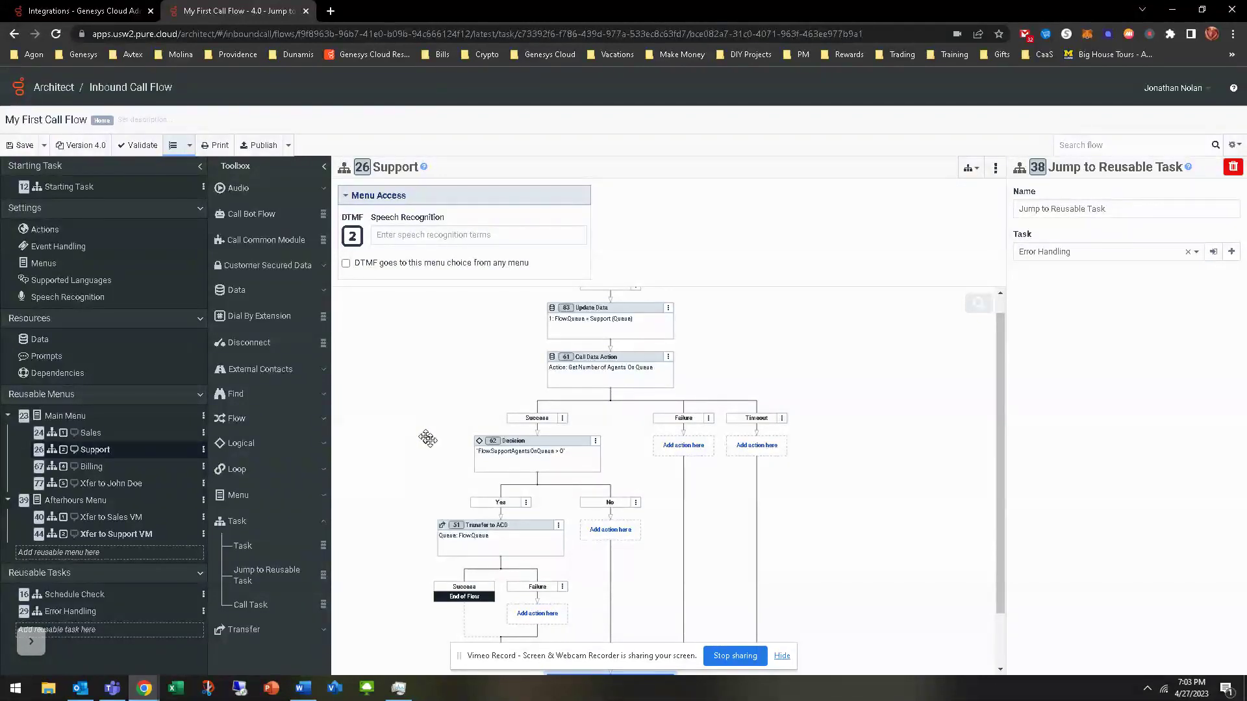
{"action": "scroll", "coordinate": [431, 467], "scroll_direction": "down", "scroll_amount": 1}
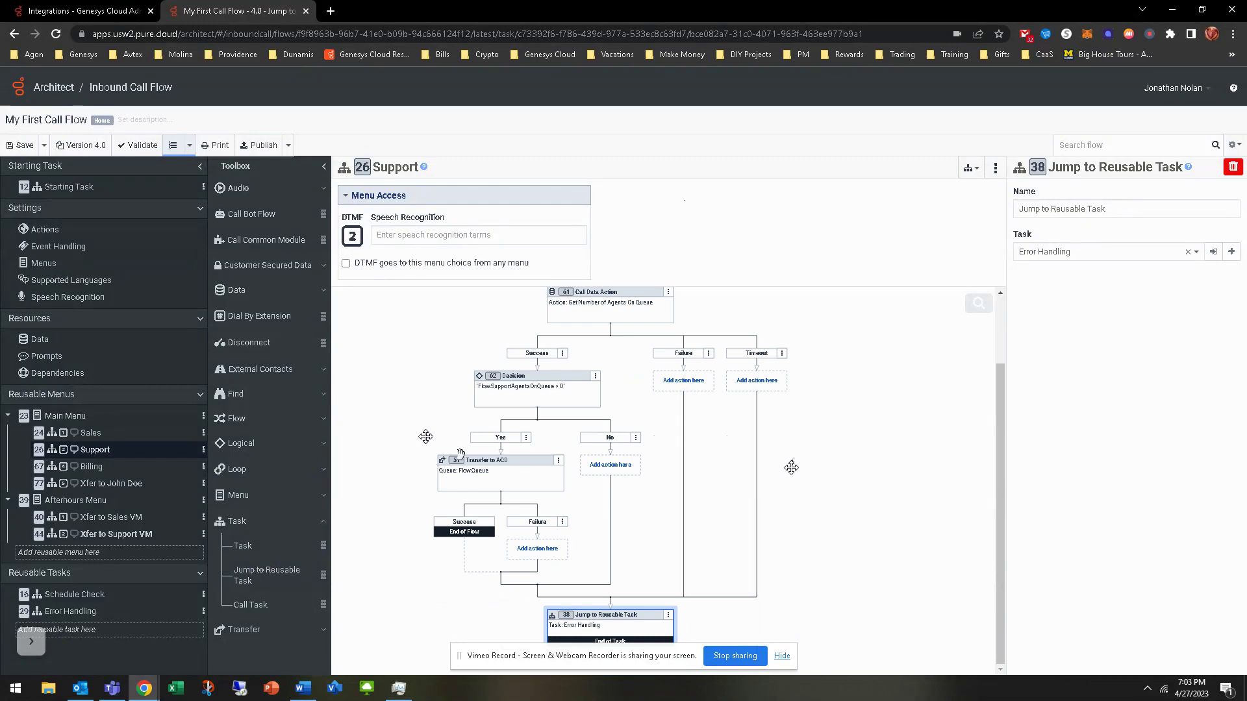
{"action": "left_click", "coordinate": [105, 13]}
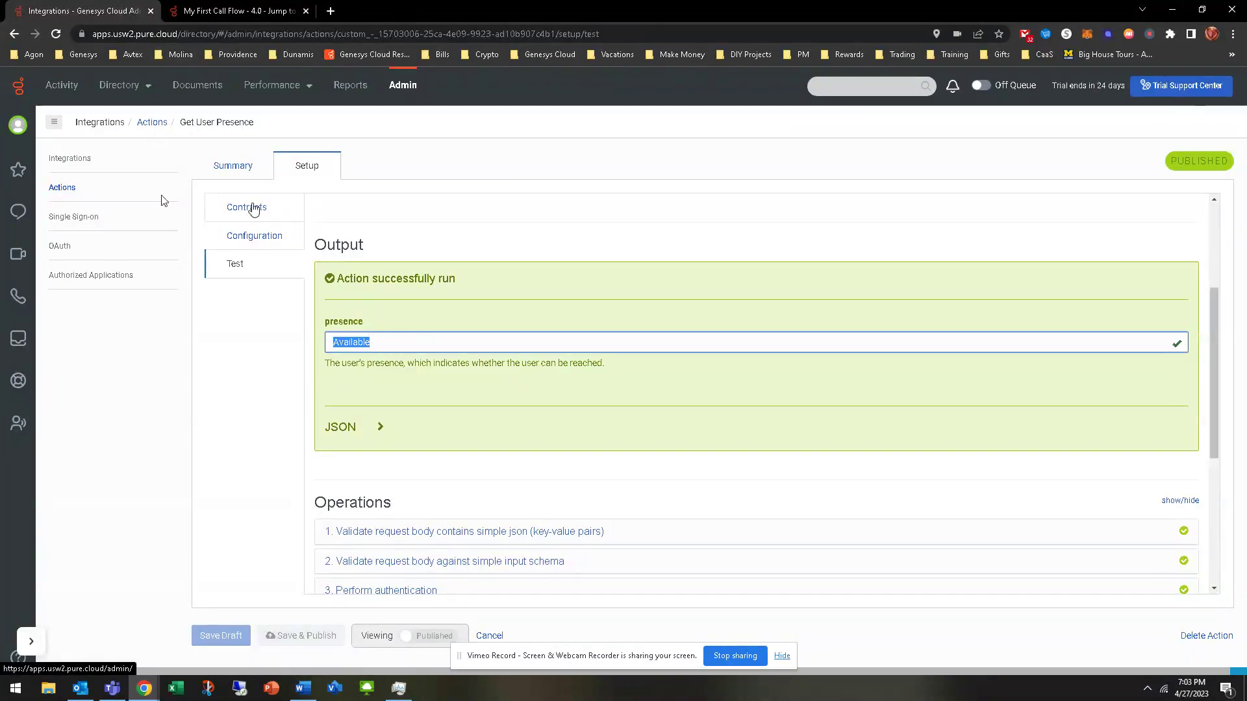
{"action": "left_click", "coordinate": [60, 189]}
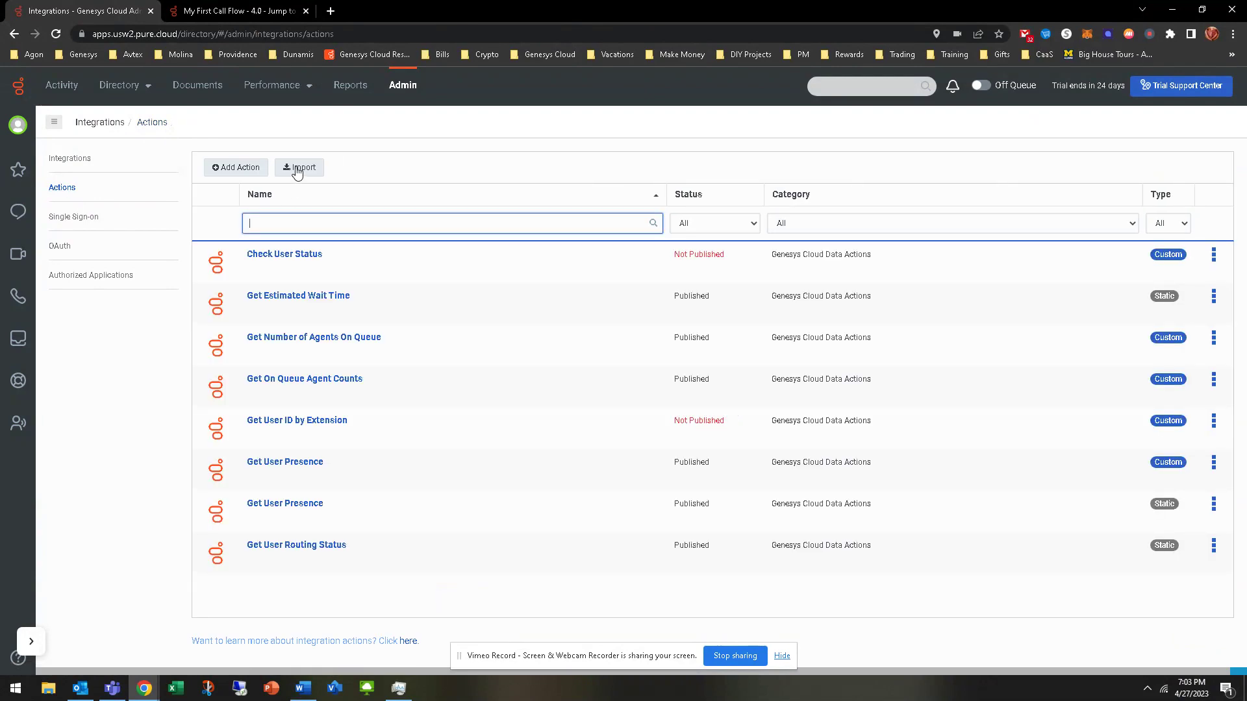
{"action": "left_click", "coordinate": [299, 167]}
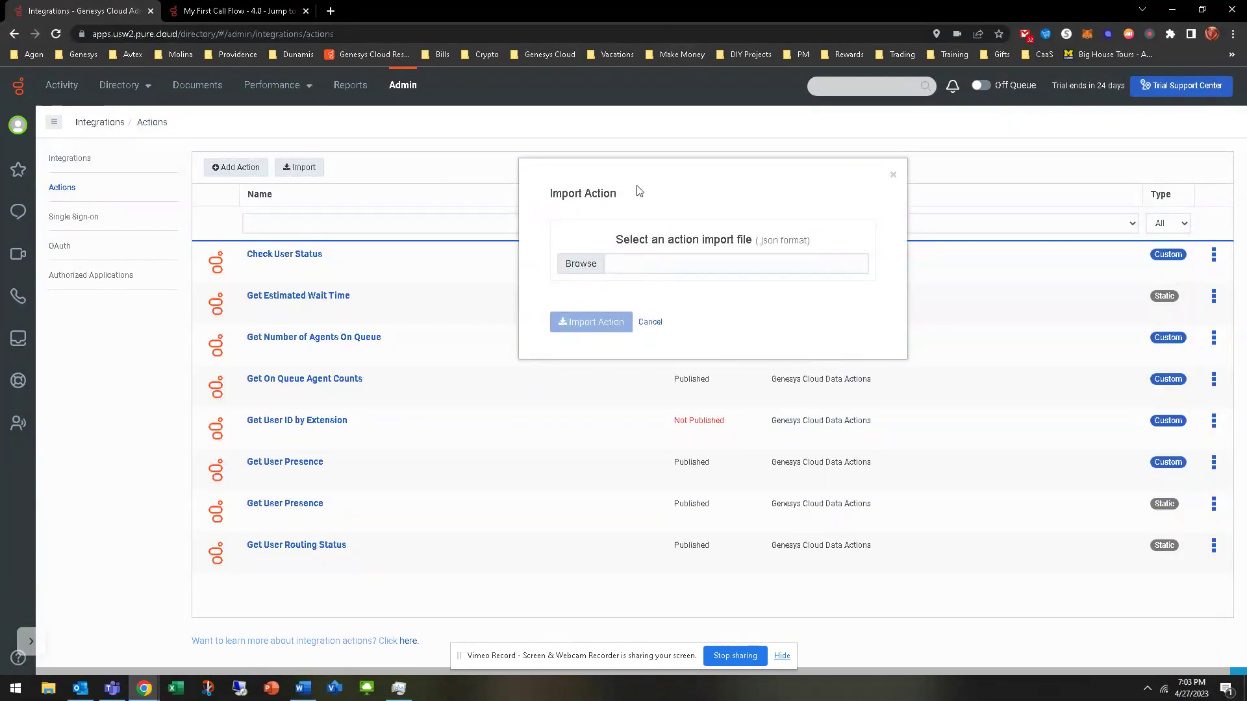
{"action": "left_click", "coordinate": [650, 323]}
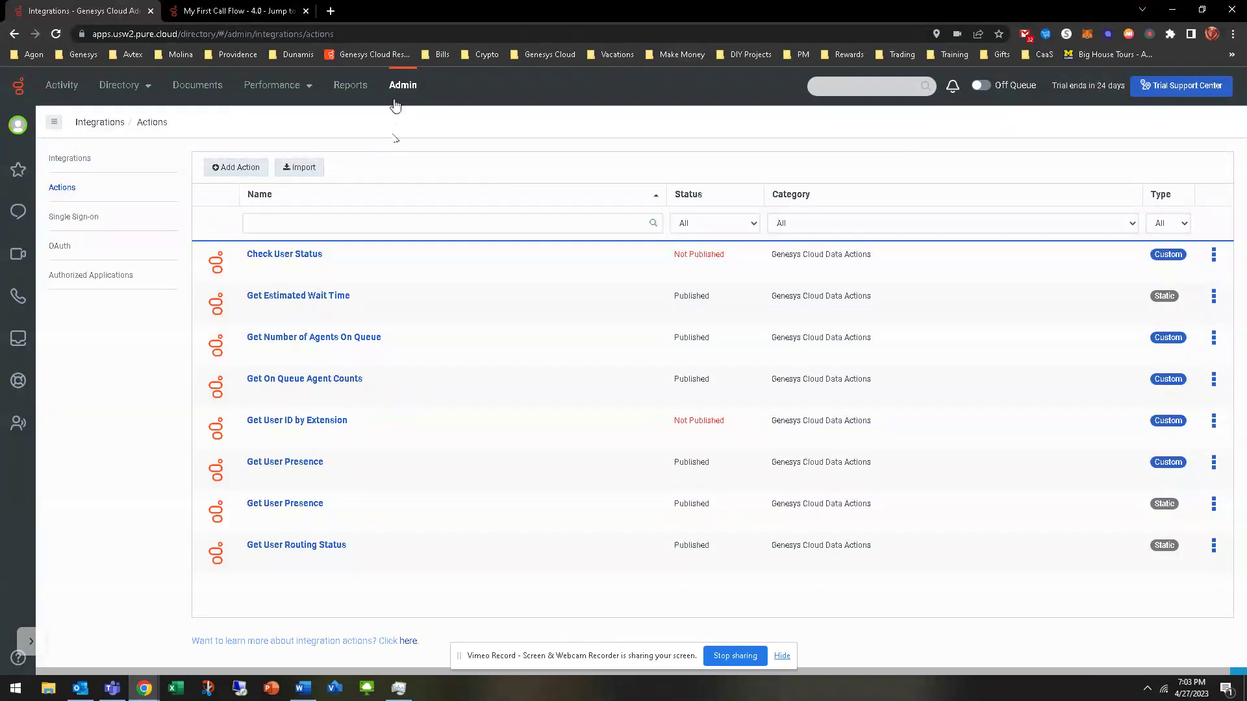
{"action": "left_click", "coordinate": [237, 11]}
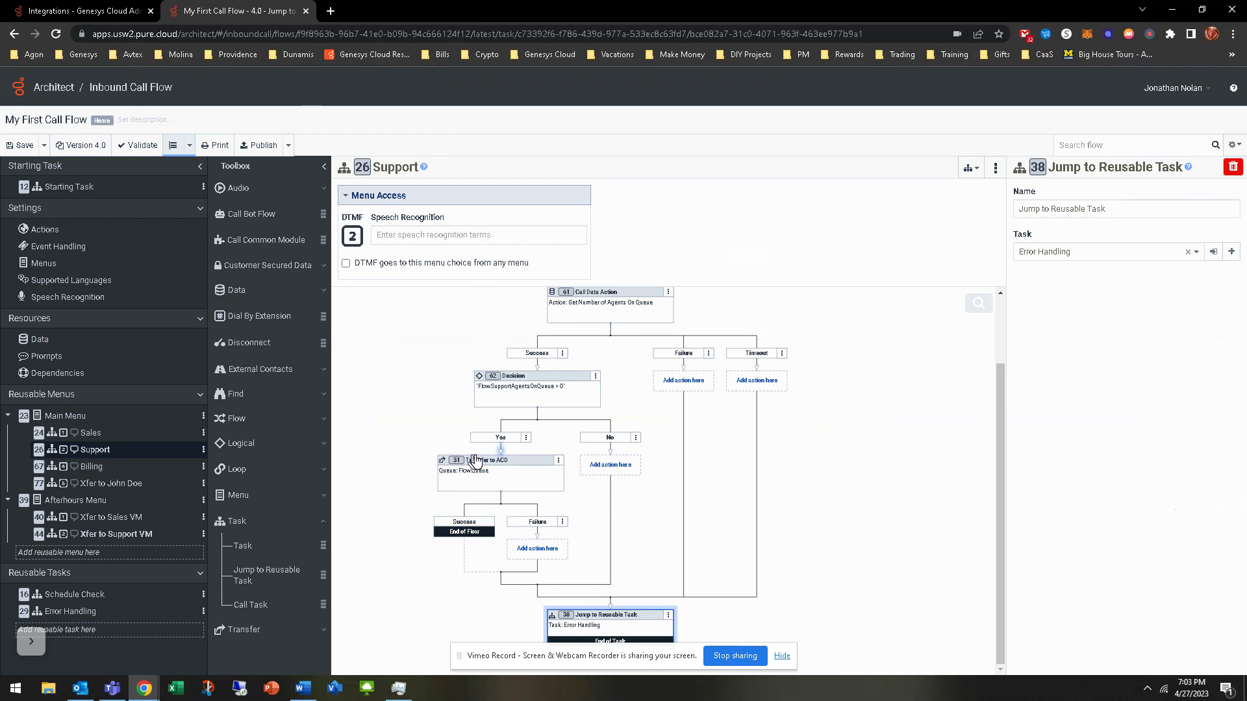
Open Xfer to John Doe, select its Transfer to User step, and bring up insert options below Start.
{"action": "scroll", "coordinate": [824, 442], "scroll_direction": "up", "scroll_amount": 2}
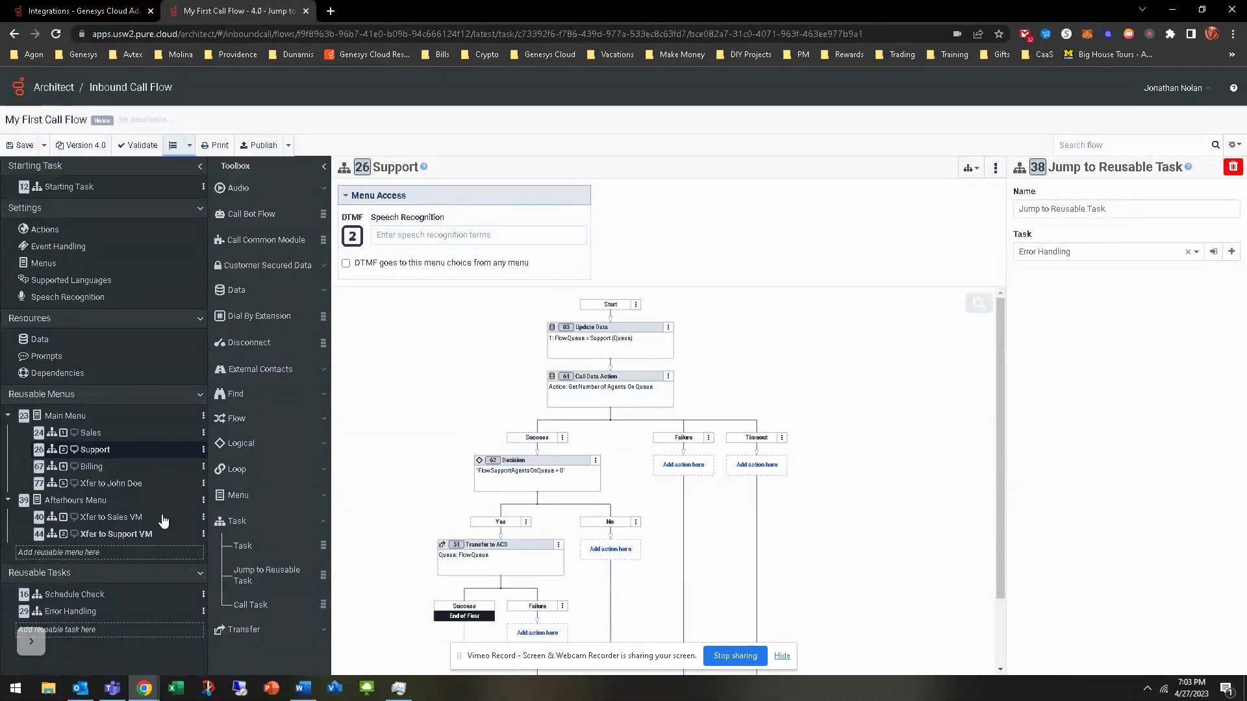
{"action": "left_click", "coordinate": [109, 486]}
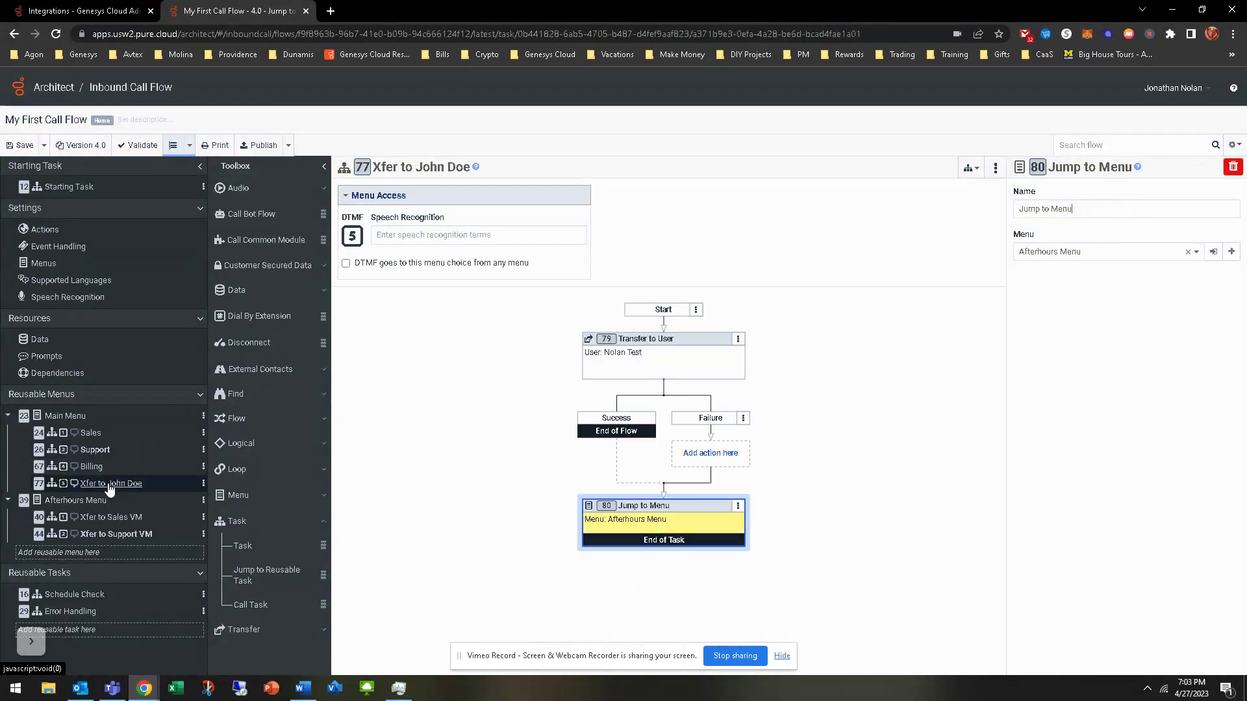
{"action": "left_click", "coordinate": [720, 351]}
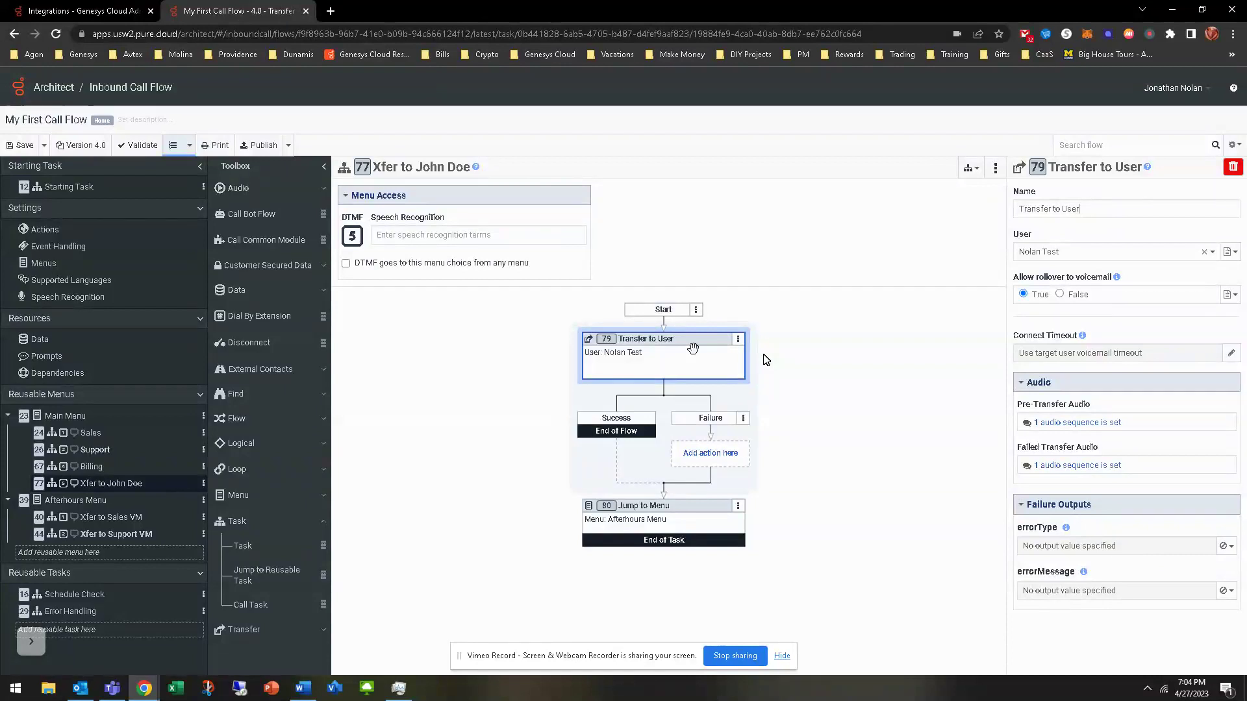
{"action": "right_click", "coordinate": [659, 330]}
Insert a Call Data Action after Start using Genesys Cloud Data Actions > Get User Routing Status.
{"action": "mouse_move", "coordinate": [624, 338]}
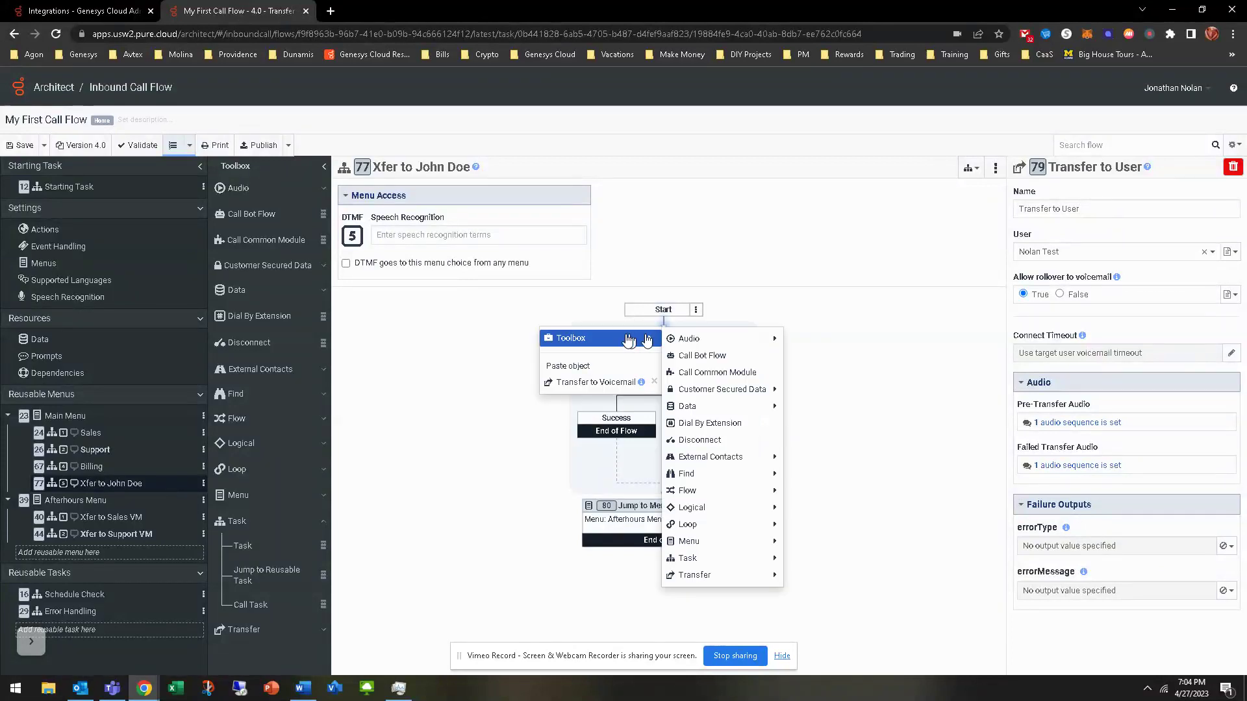
{"action": "mouse_move", "coordinate": [732, 407]}
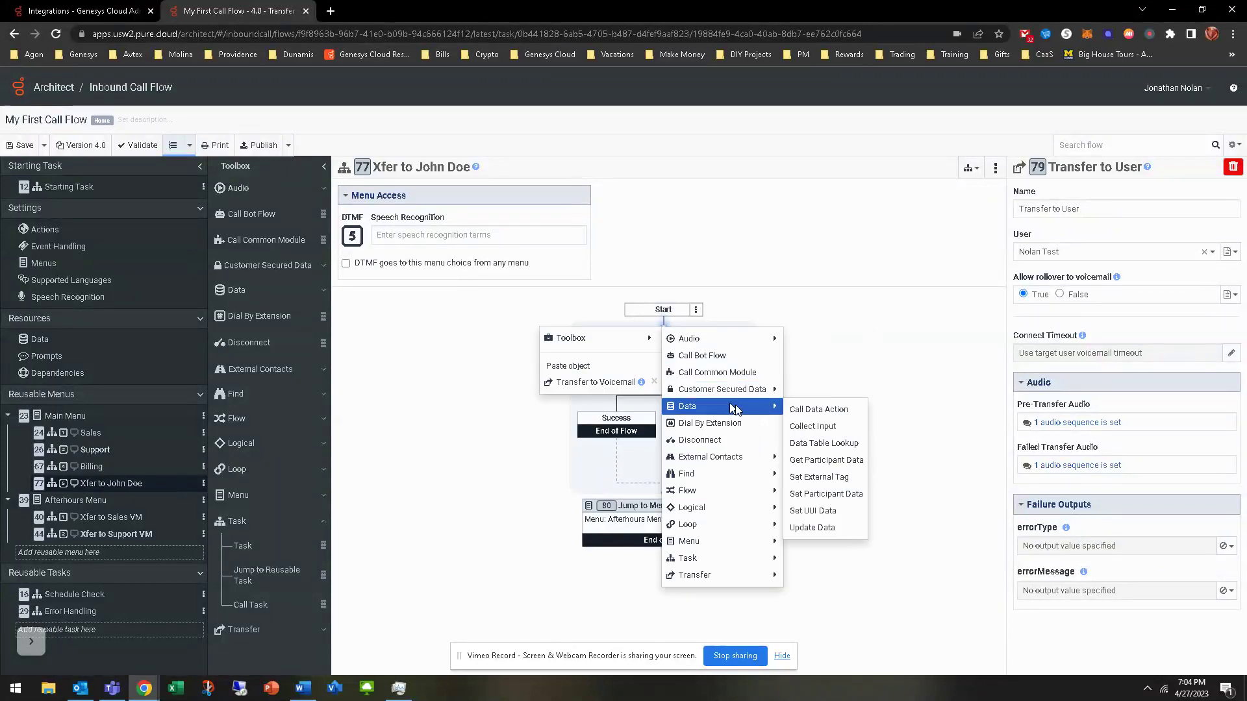
{"action": "left_click", "coordinate": [817, 410]}
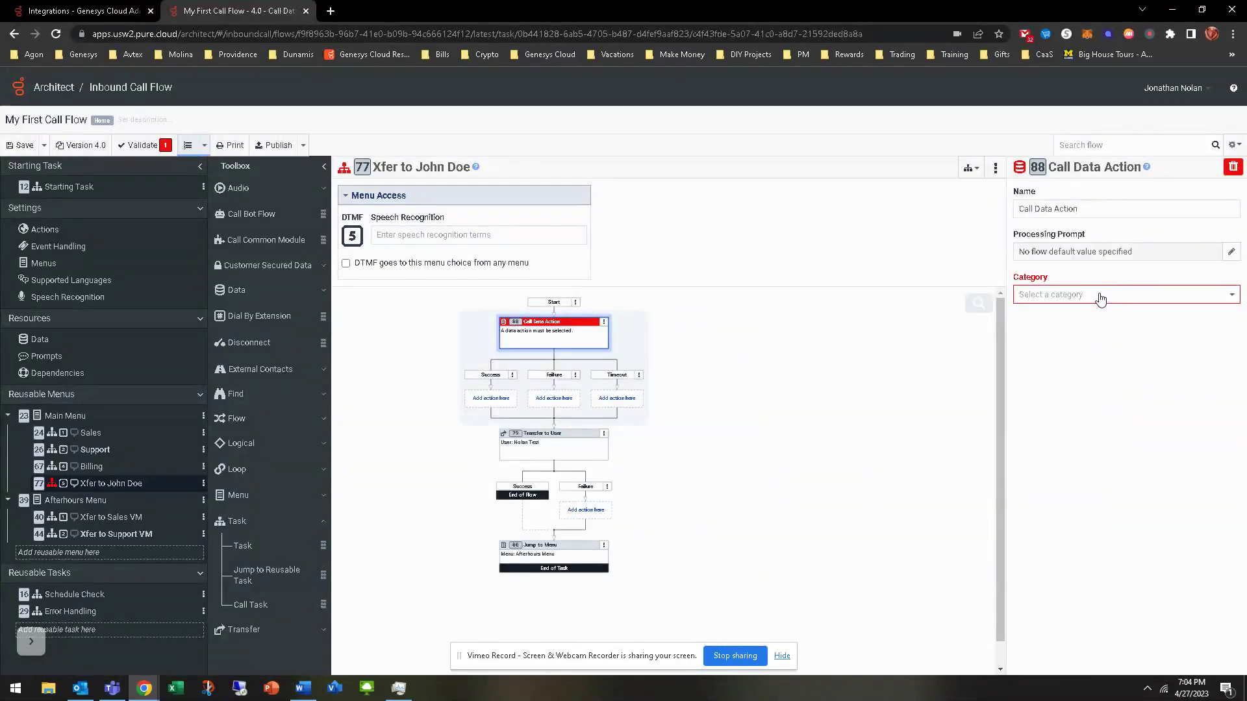
{"action": "left_click", "coordinate": [1100, 299]}
{"action": "left_click", "coordinate": [1096, 315]}
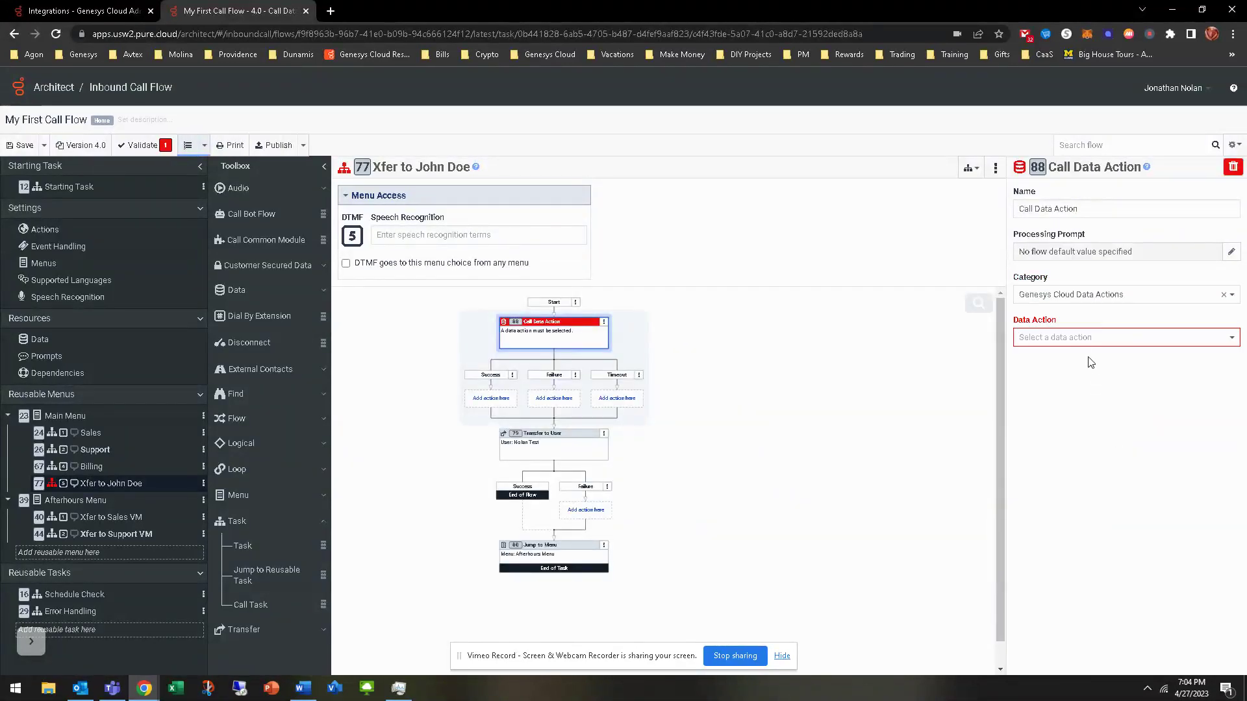
{"action": "left_click", "coordinate": [1075, 339]}
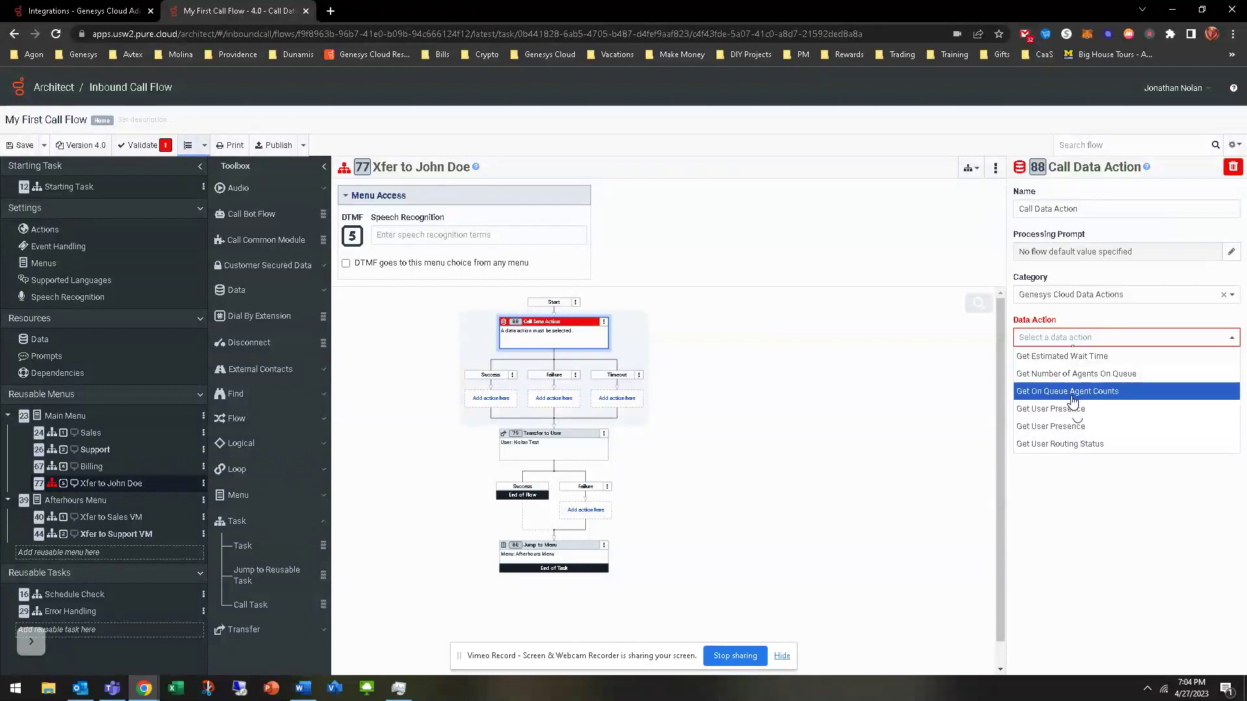
{"action": "left_click", "coordinate": [1077, 446]}
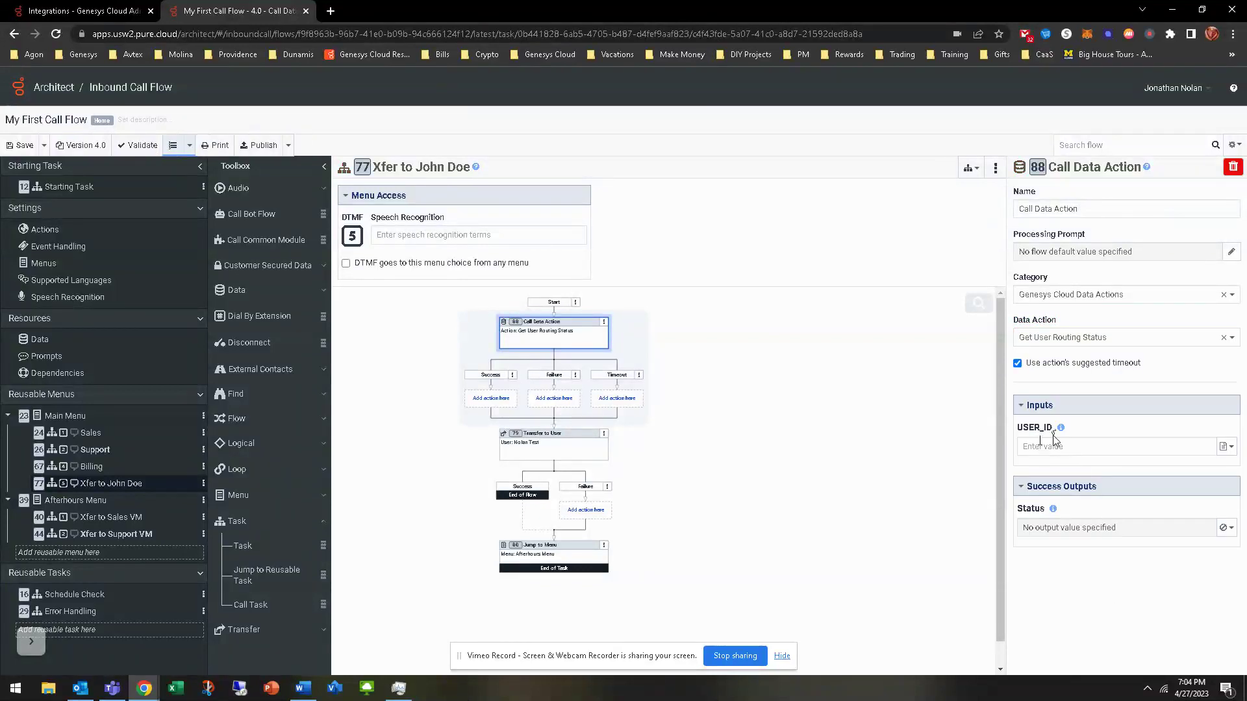
{"action": "left_click", "coordinate": [1049, 339]}
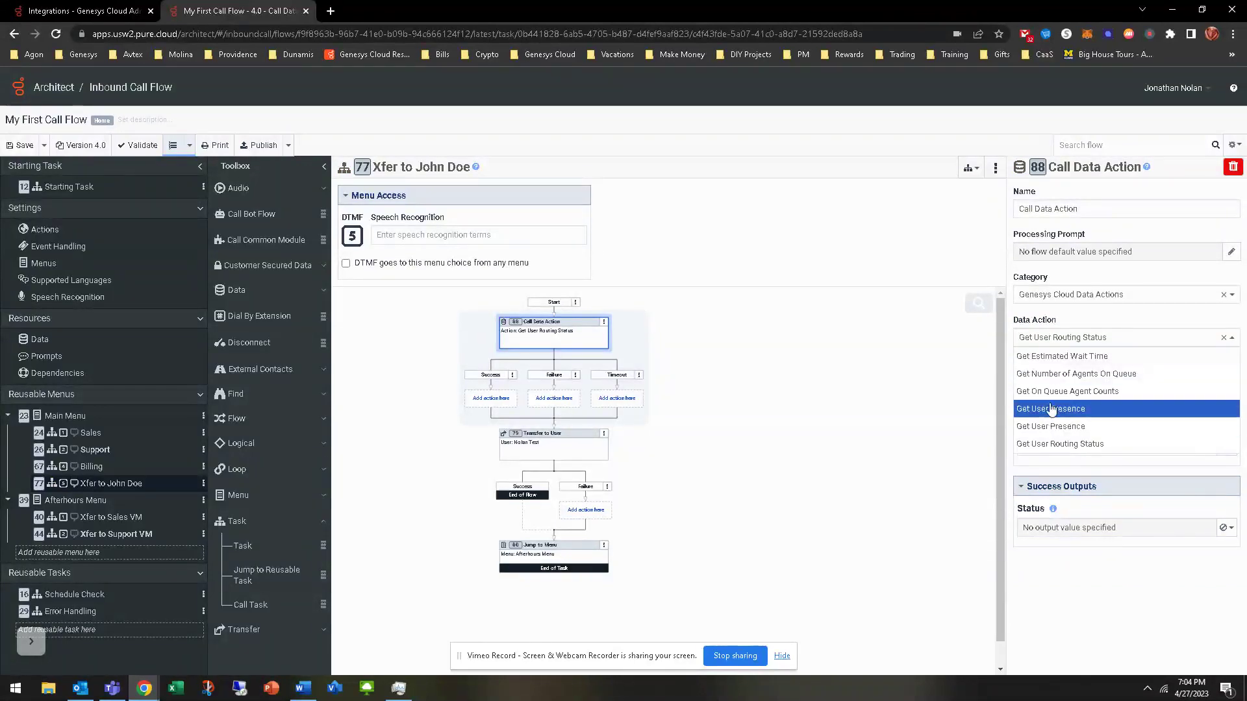
{"action": "key", "text": "ctrl+shift+Tab"}
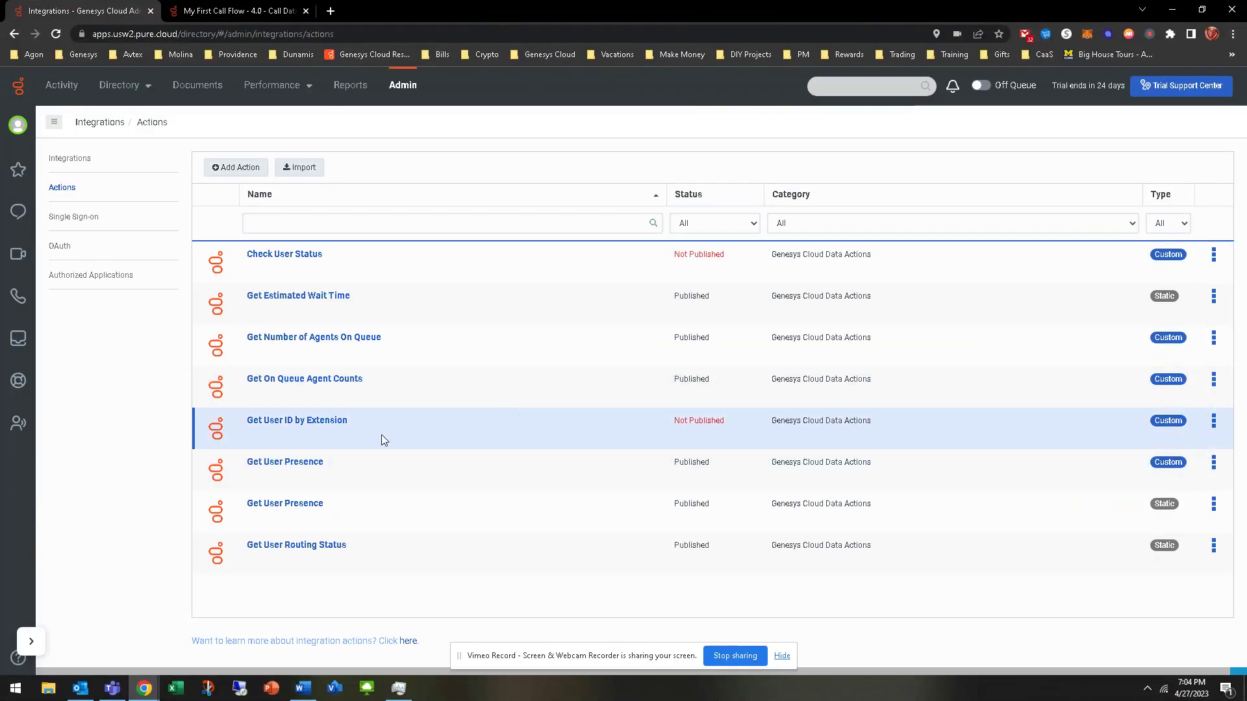
Save and publish Get User ID by Extension, then go back to Architect.
{"action": "left_click", "coordinate": [308, 423]}
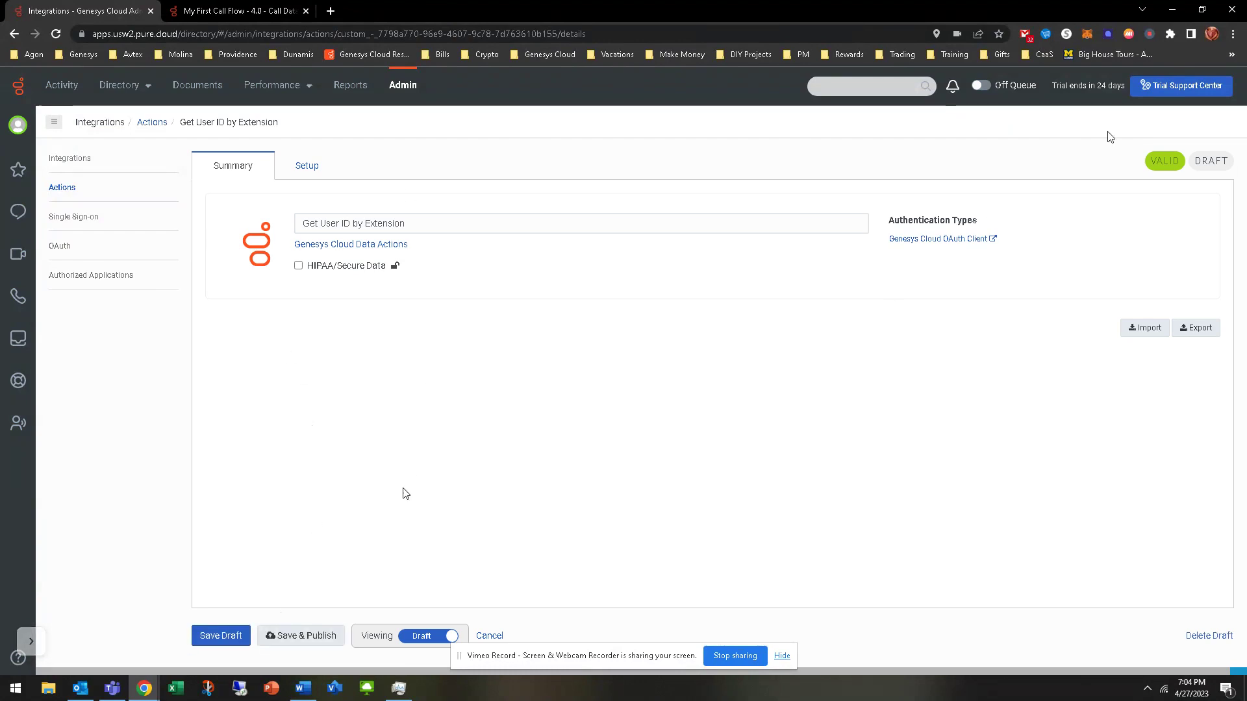
{"action": "left_click", "coordinate": [293, 635]}
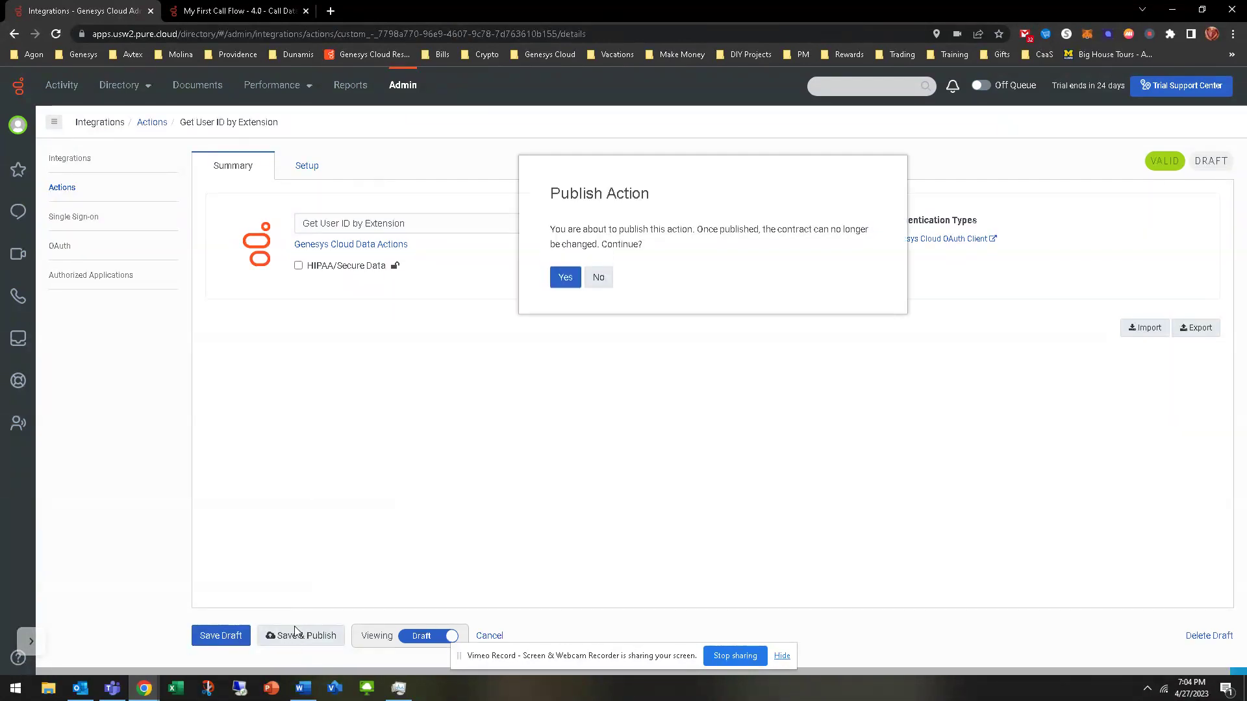
{"action": "left_click", "coordinate": [556, 286]}
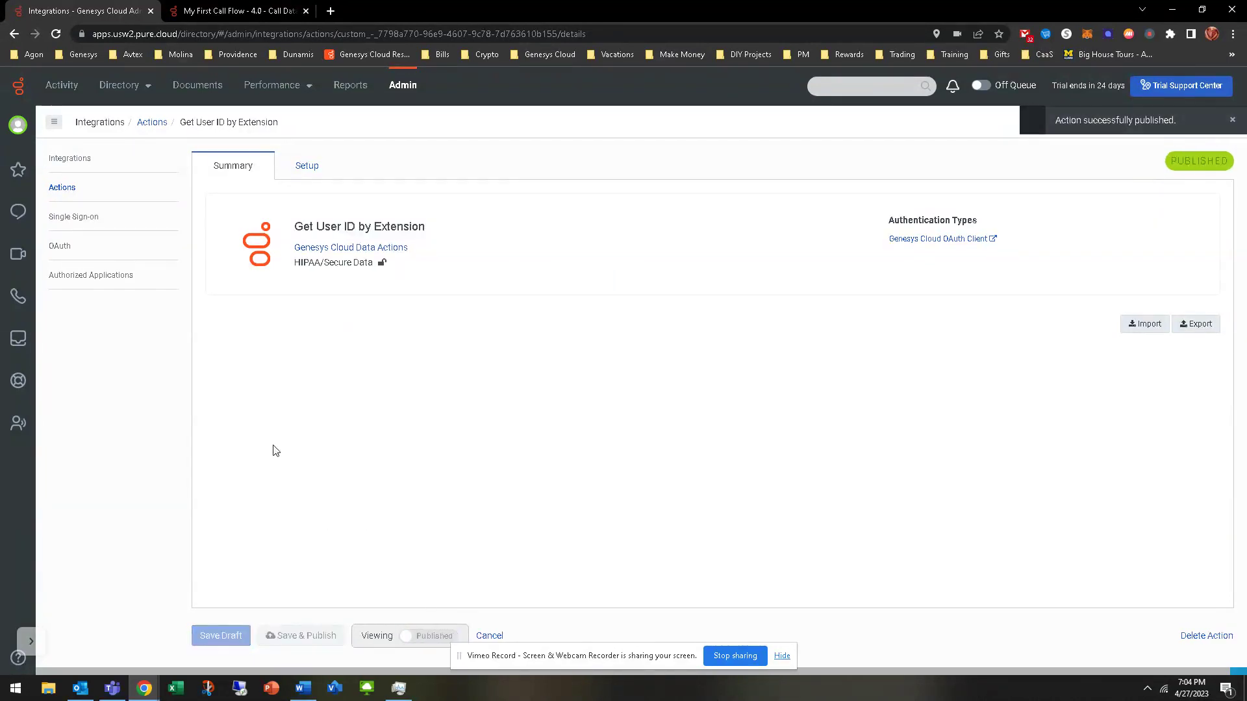
{"action": "key", "text": "ctrl+Tab"}
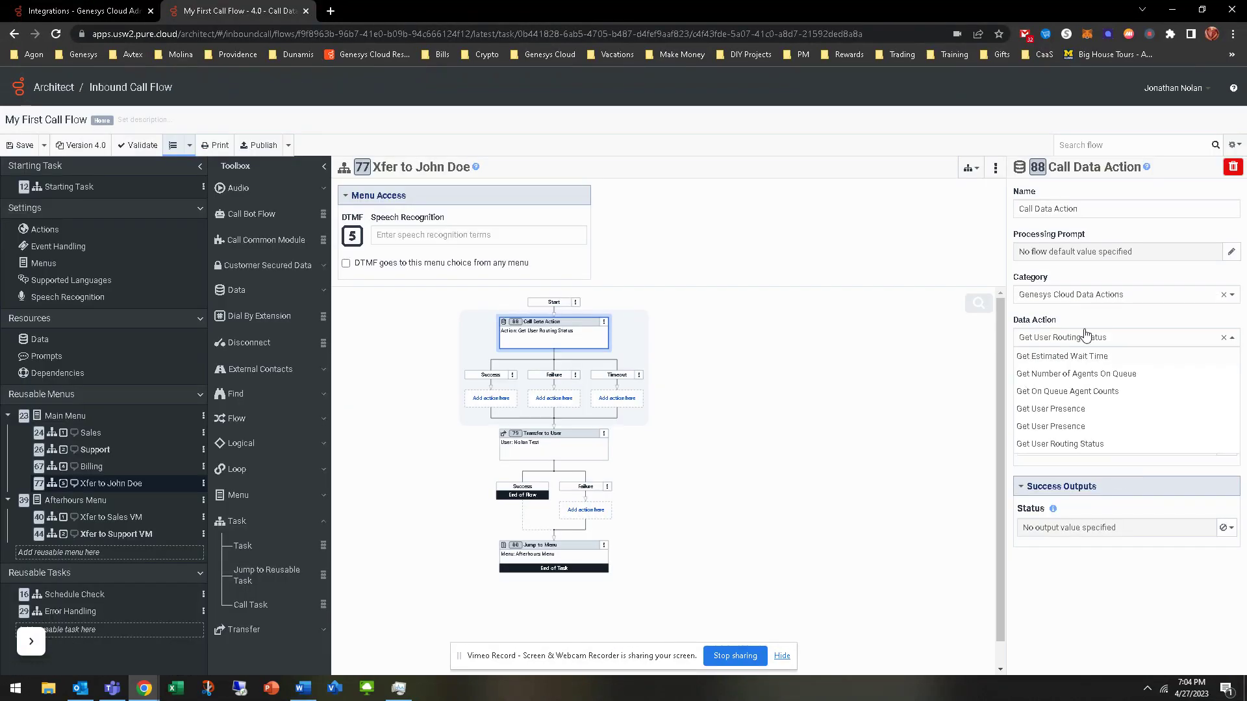
Check the Data Action list for the new action, cancelling a reload that would lose changes.
{"action": "left_click", "coordinate": [1096, 341]}
{"action": "left_click", "coordinate": [1096, 341]}
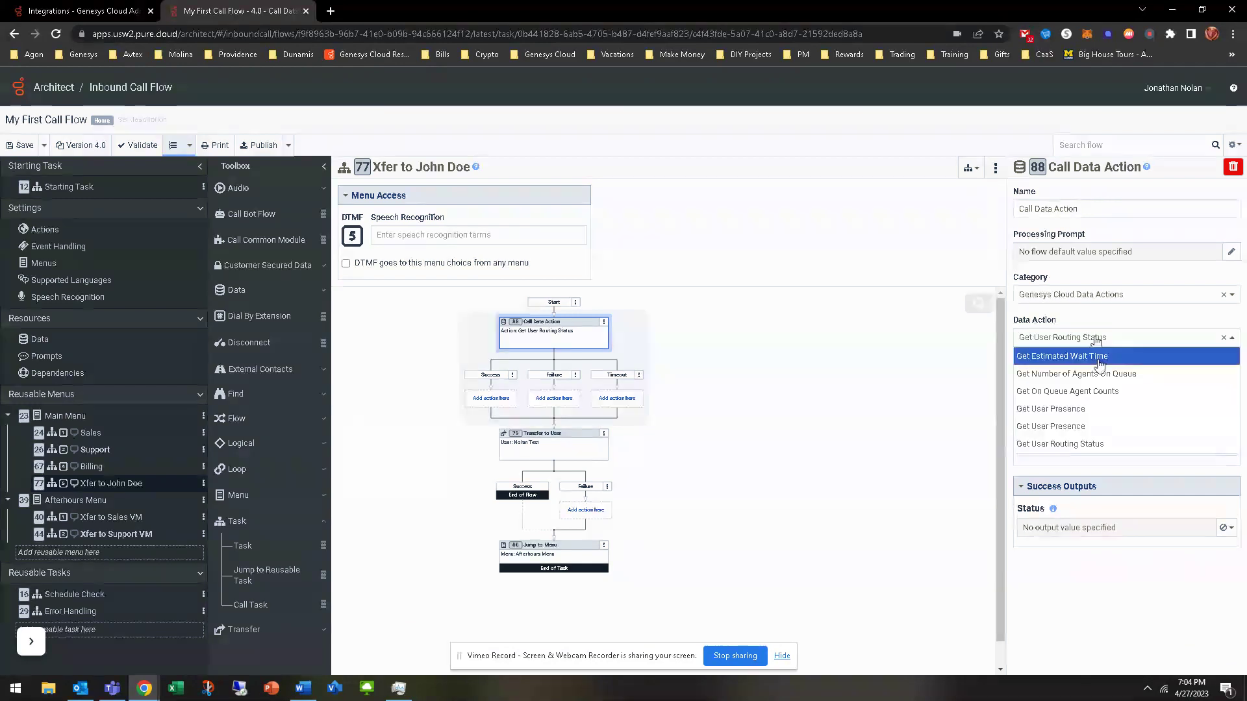
{"action": "left_click", "coordinate": [1126, 615]}
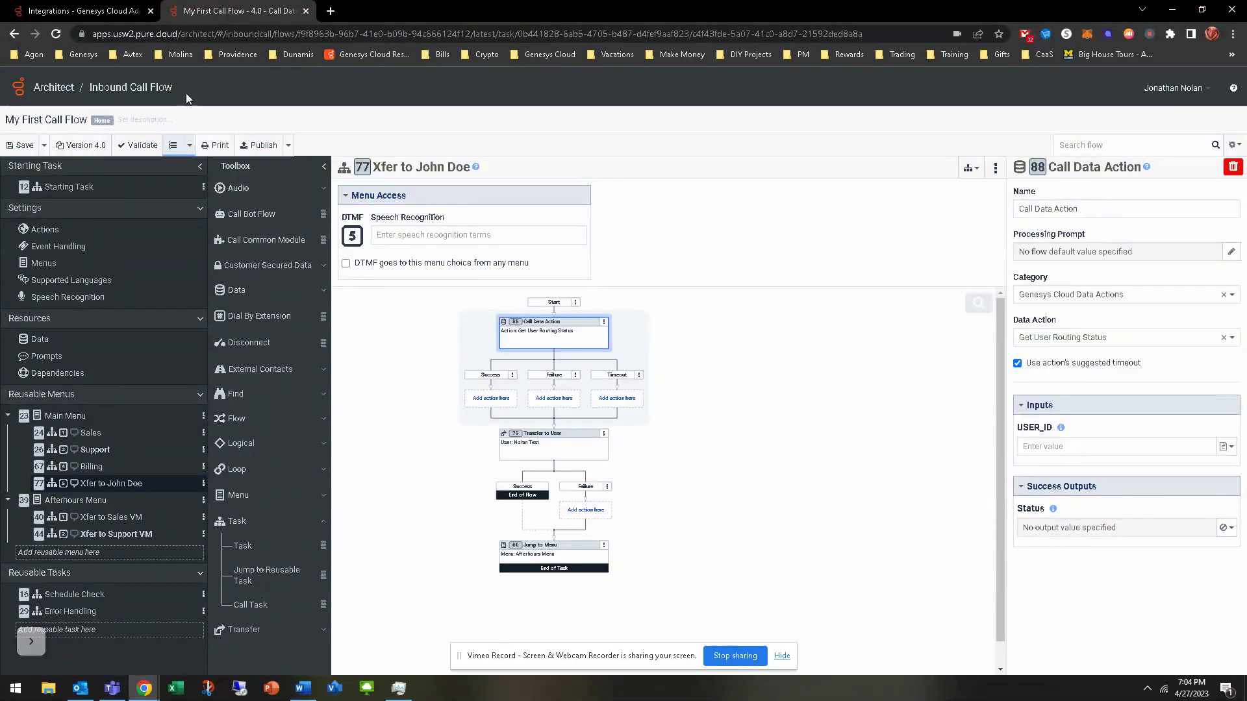
{"action": "left_click", "coordinate": [58, 34]}
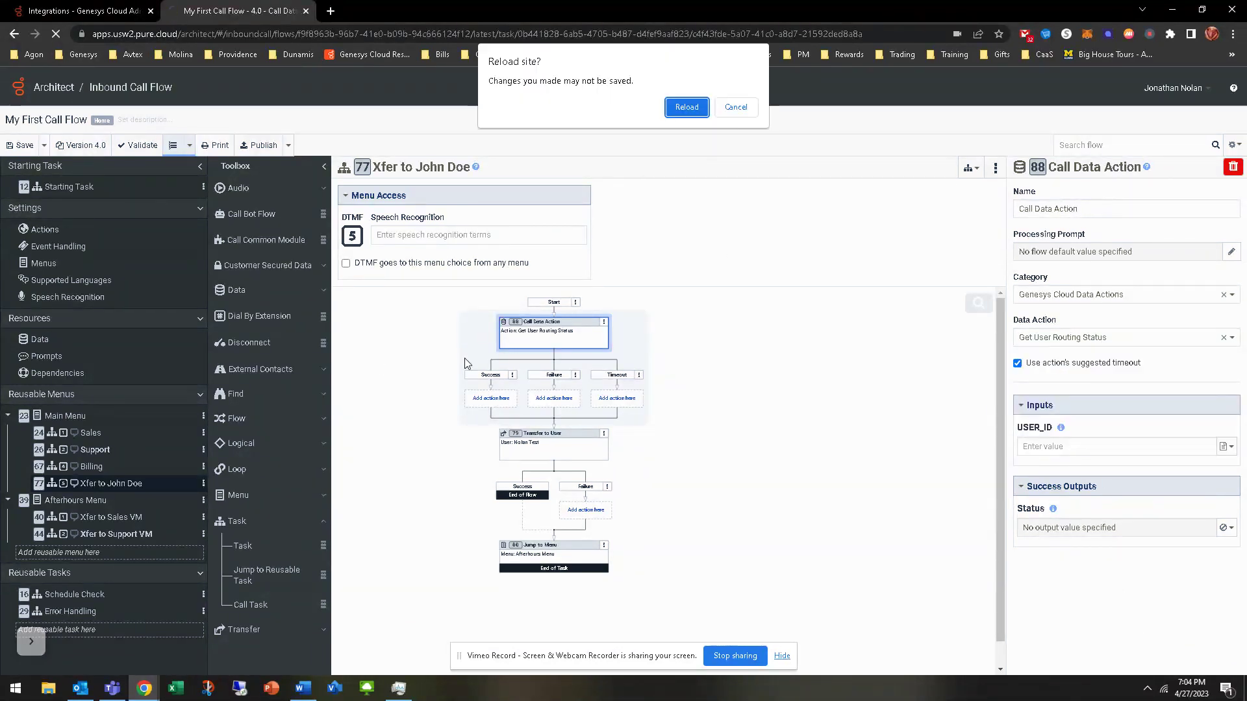
{"action": "left_click", "coordinate": [736, 108]}
Save the call flow, keep Get User Routing Status, and reload Architect.
{"action": "left_click", "coordinate": [9, 148]}
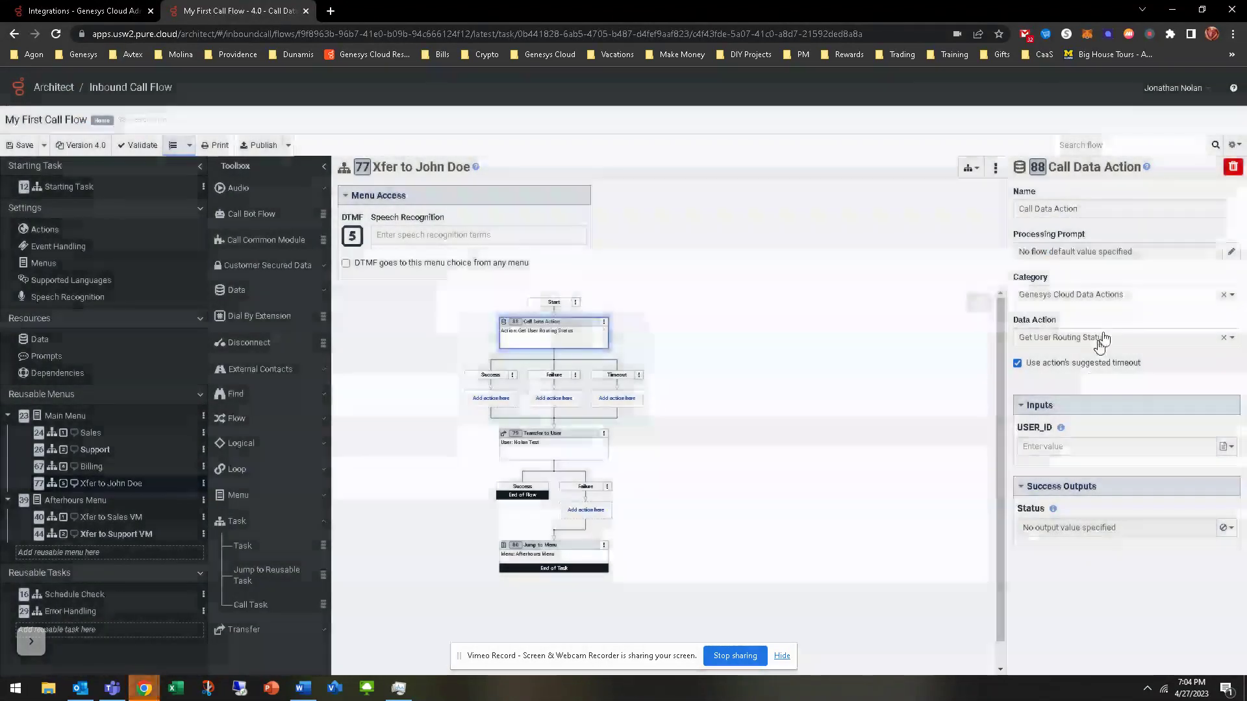
{"action": "left_click", "coordinate": [1104, 338]}
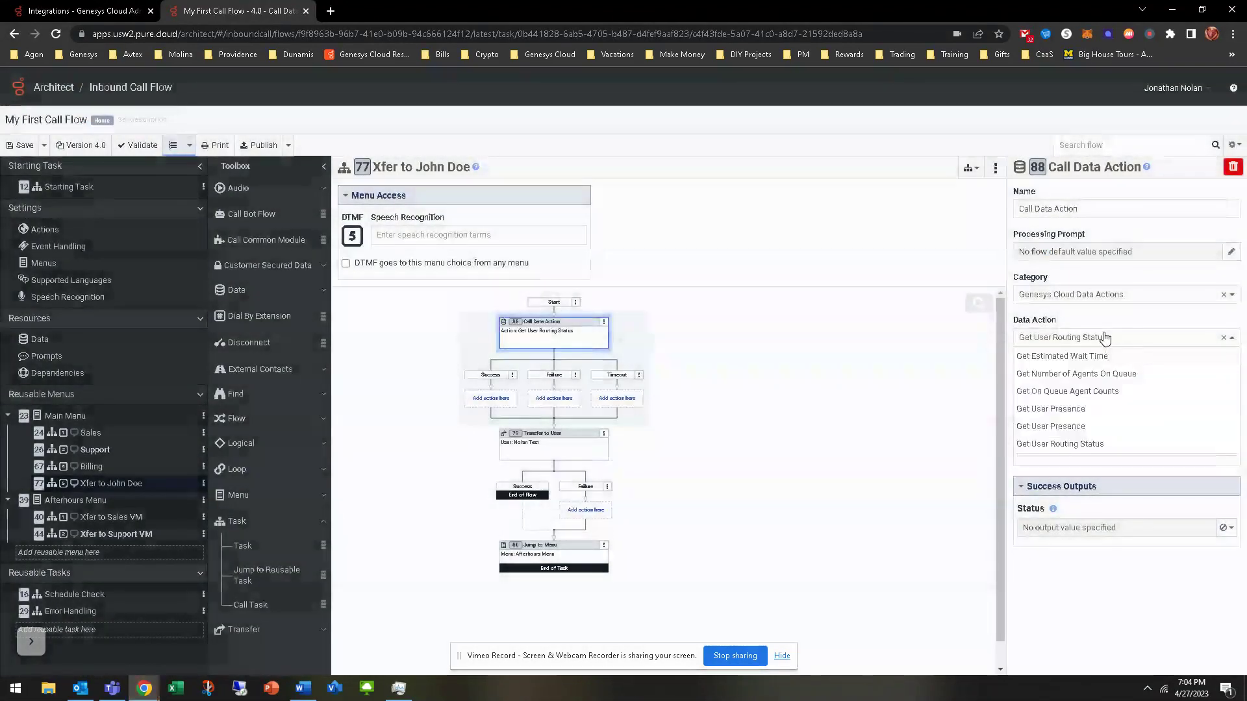
{"action": "left_click", "coordinate": [881, 481]}
{"action": "left_click", "coordinate": [58, 33]}
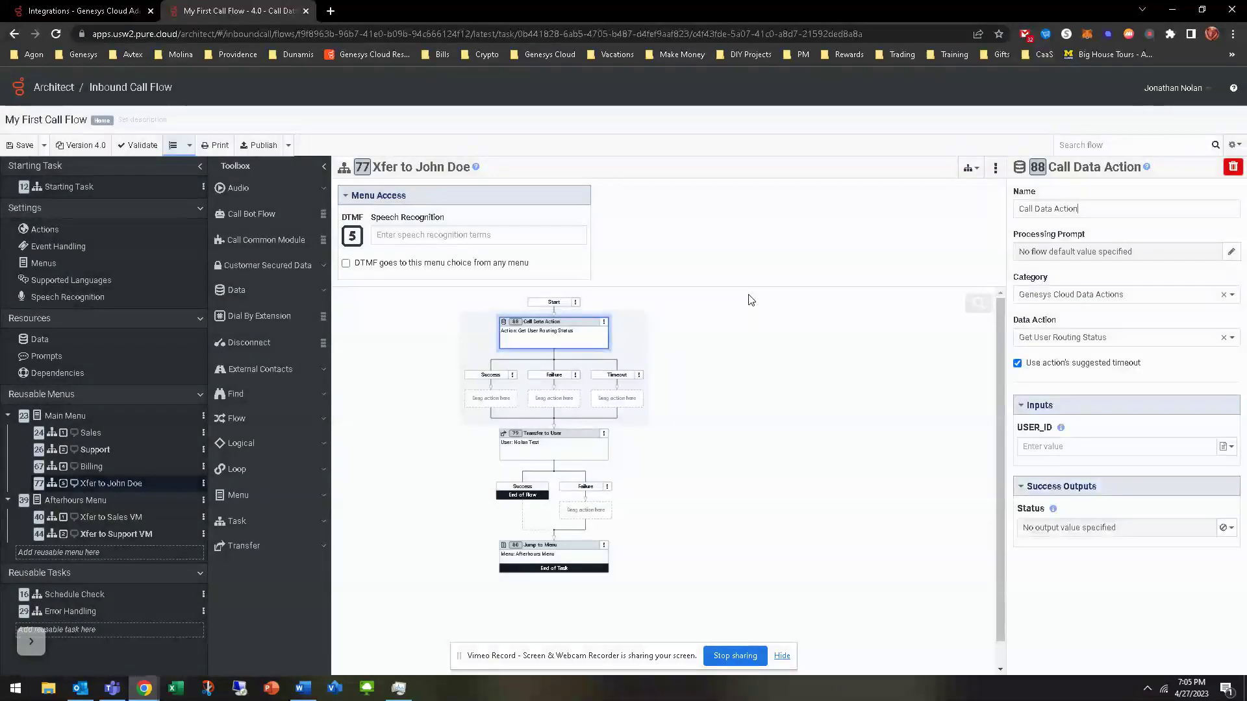
Choose Get User ID by Extension, set userExtension to 1001, and store the id output in Flow.UserID.
{"action": "left_click", "coordinate": [1084, 340]}
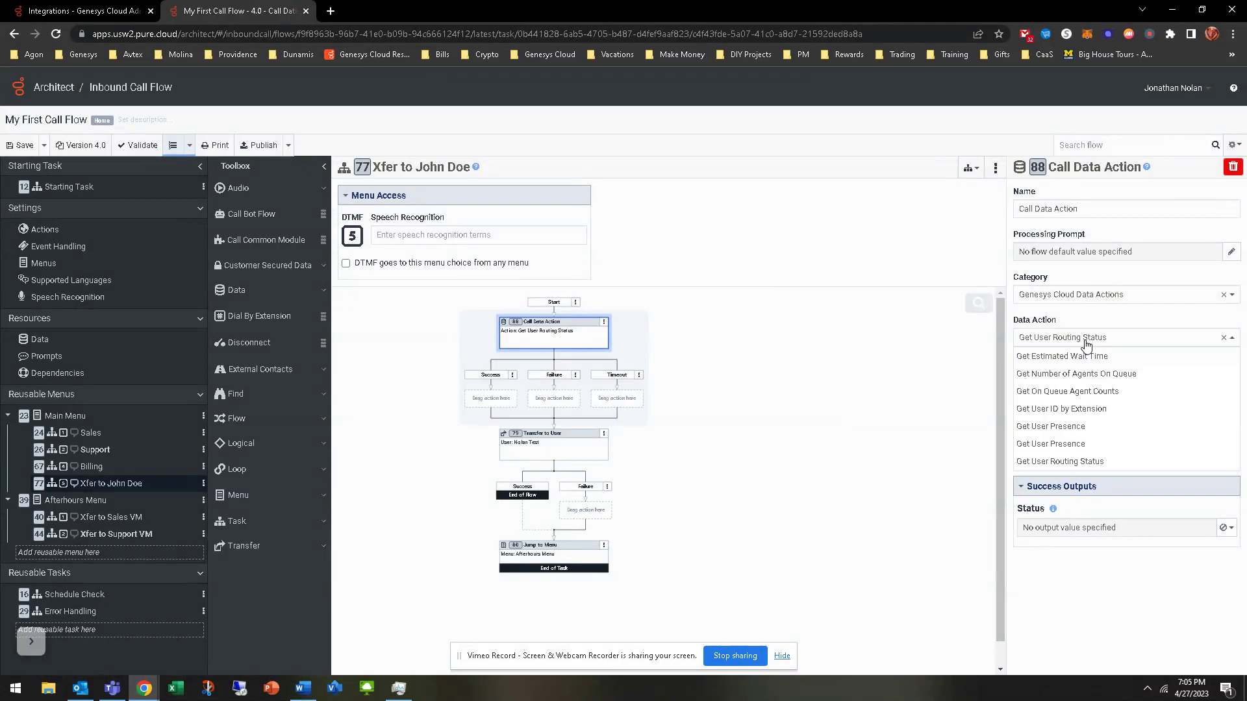
{"action": "left_click", "coordinate": [1096, 409]}
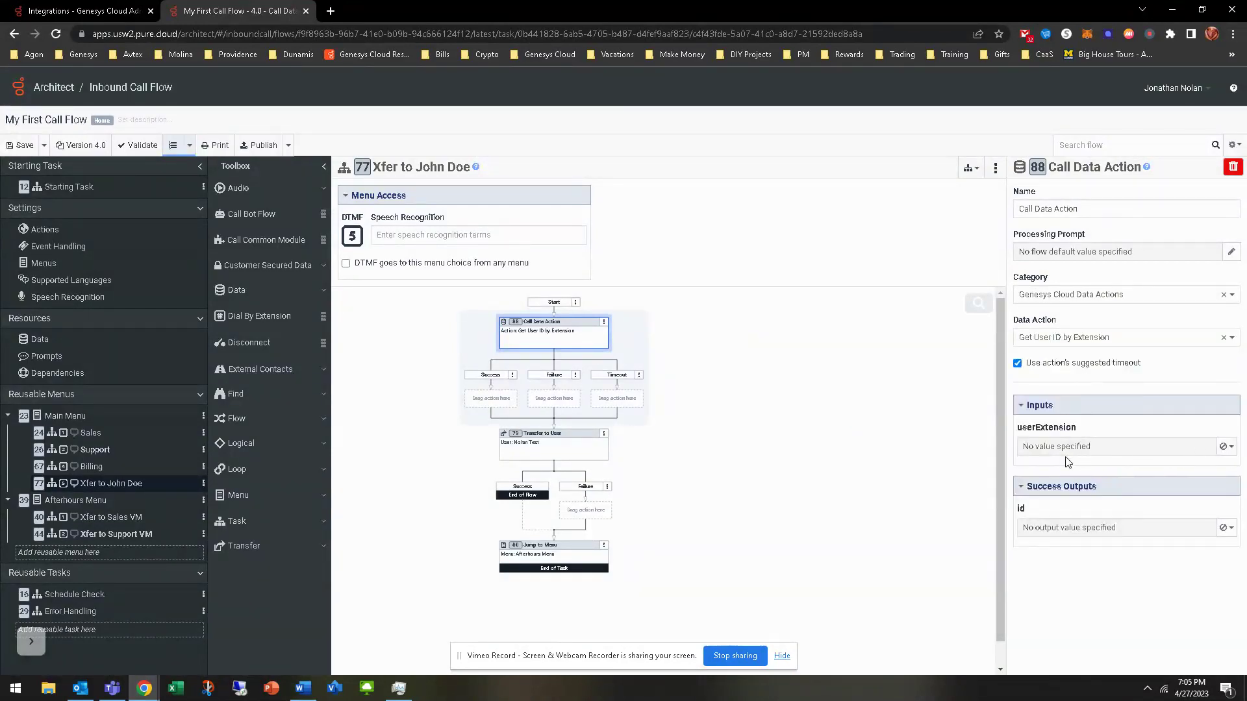
{"action": "left_click", "coordinate": [1227, 447]}
{"action": "left_click", "coordinate": [1169, 467]}
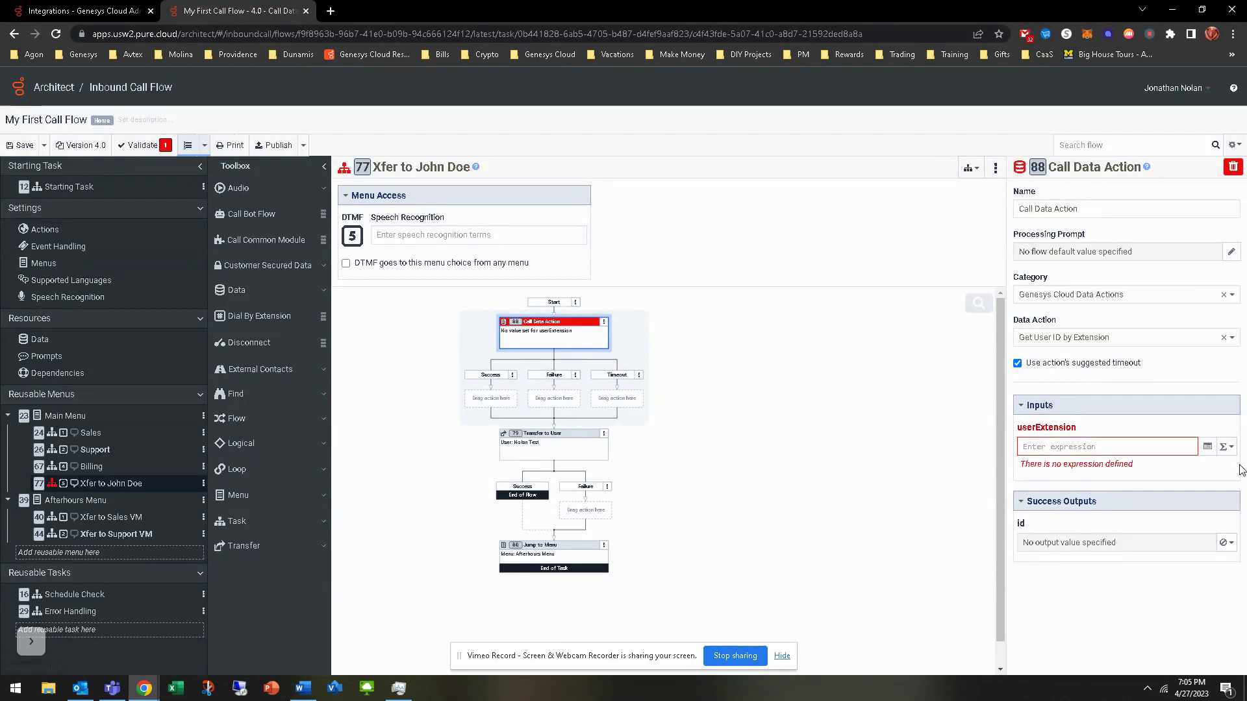
{"action": "left_click", "coordinate": [1227, 447]}
{"action": "left_click", "coordinate": [1163, 488]}
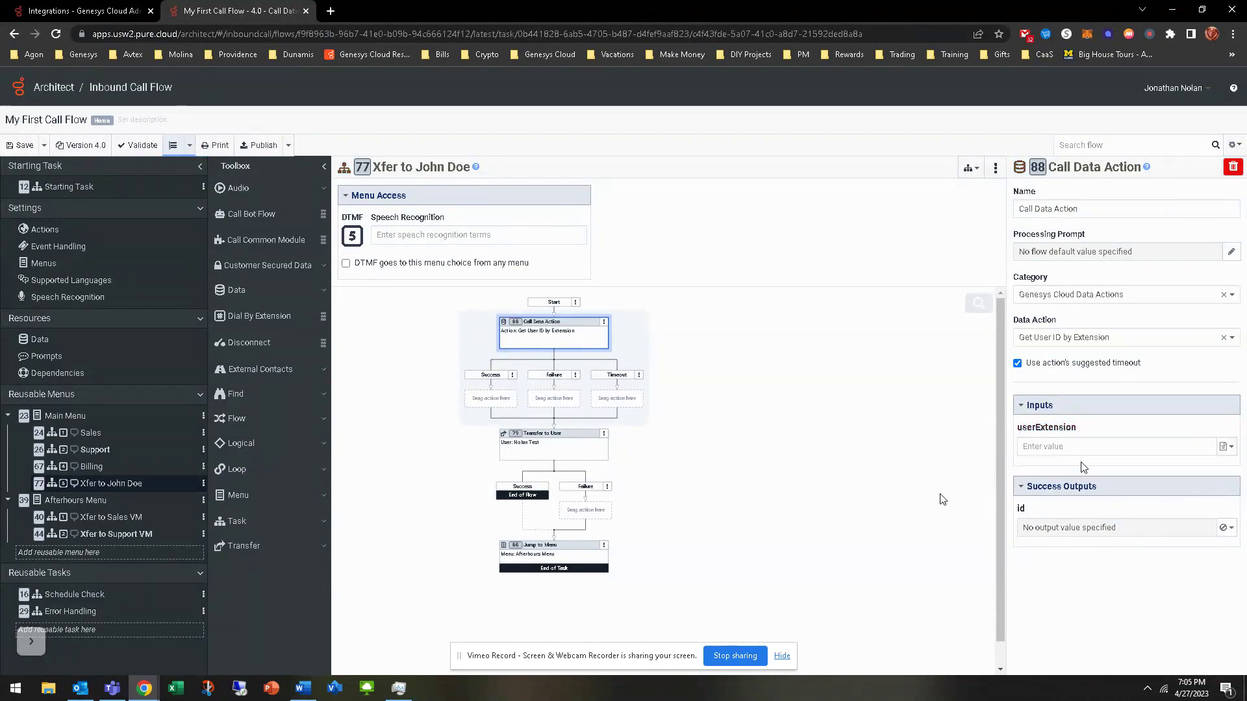
{"action": "type", "text": "1001"}
{"action": "left_click", "coordinate": [1227, 528]}
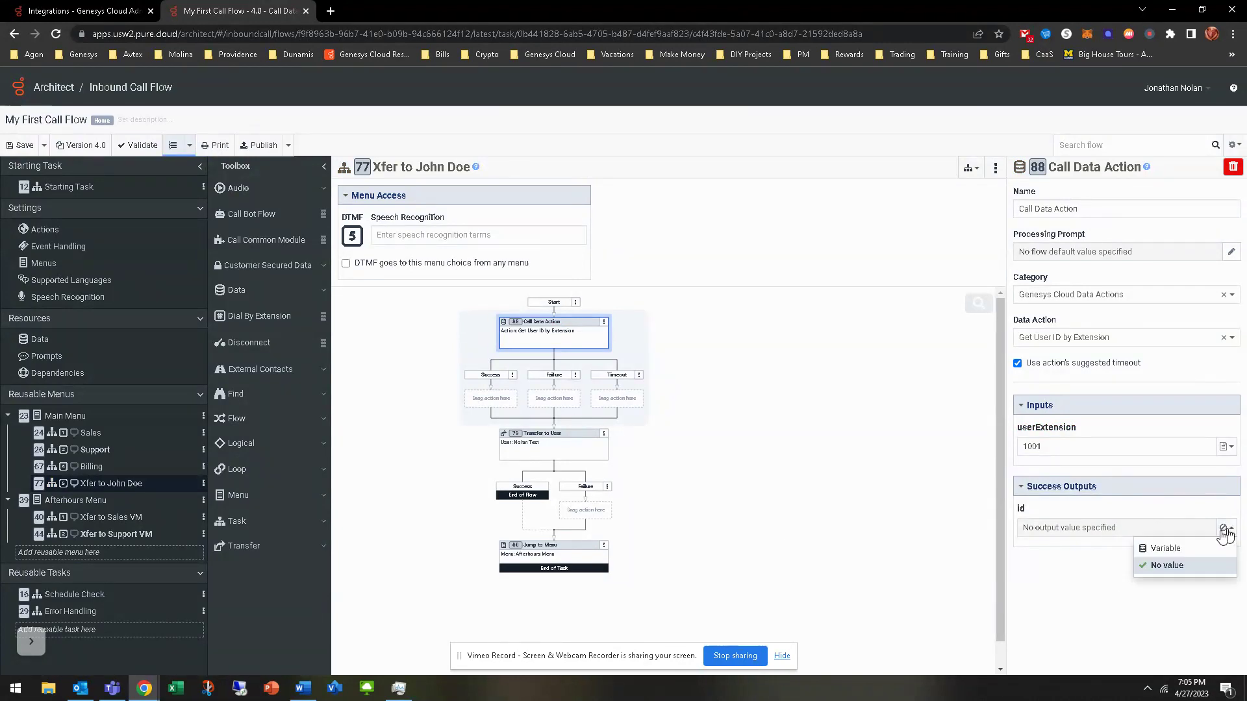
{"action": "left_click", "coordinate": [1136, 548]}
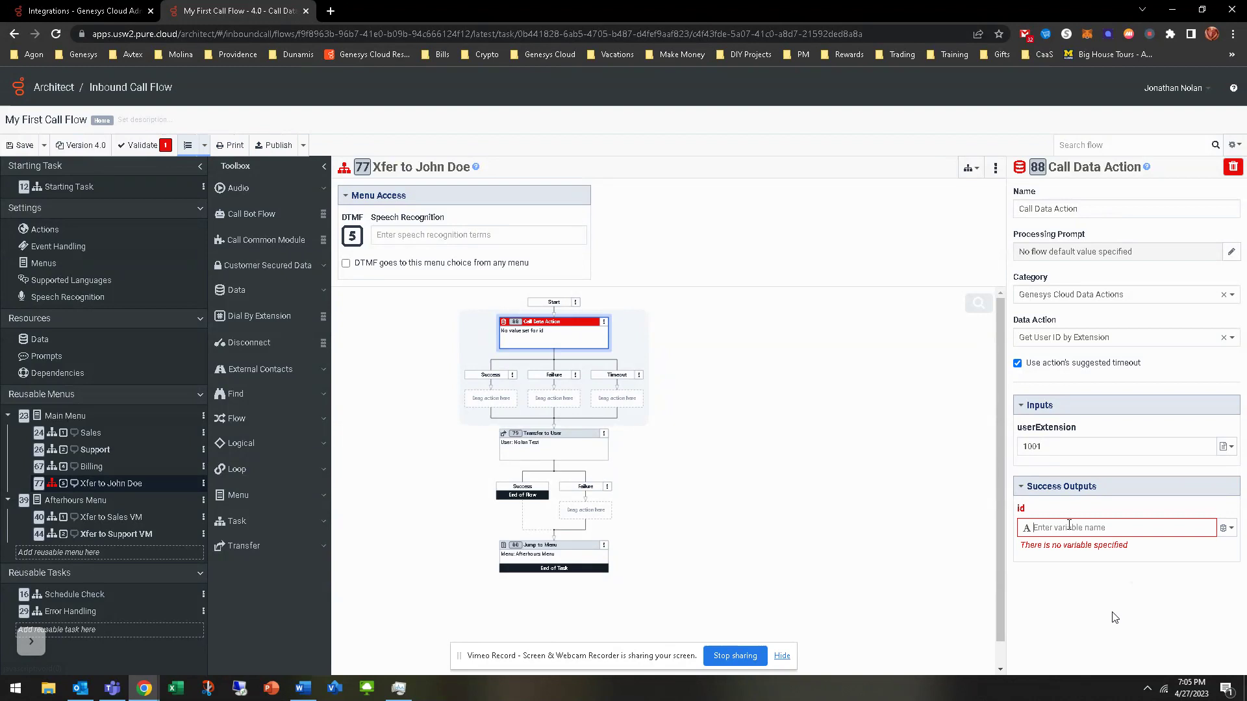
{"action": "type", "text": "Flow.UserID"}
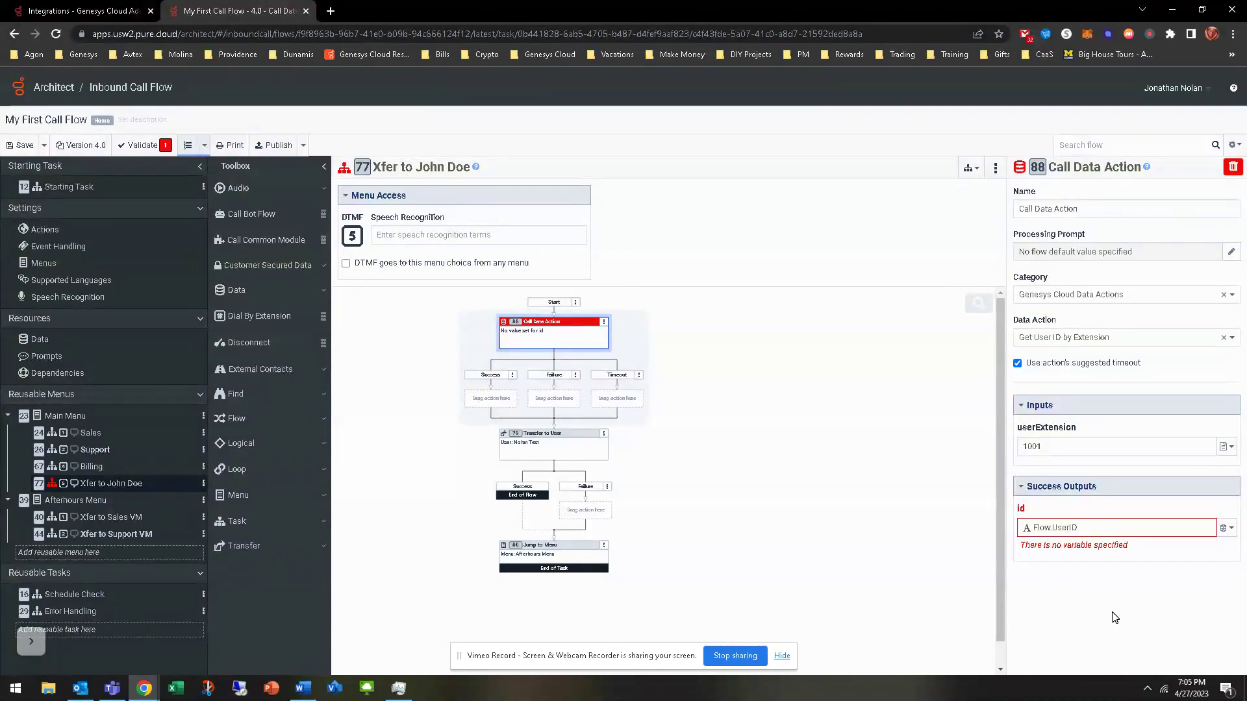
{"action": "key", "text": "Return"}
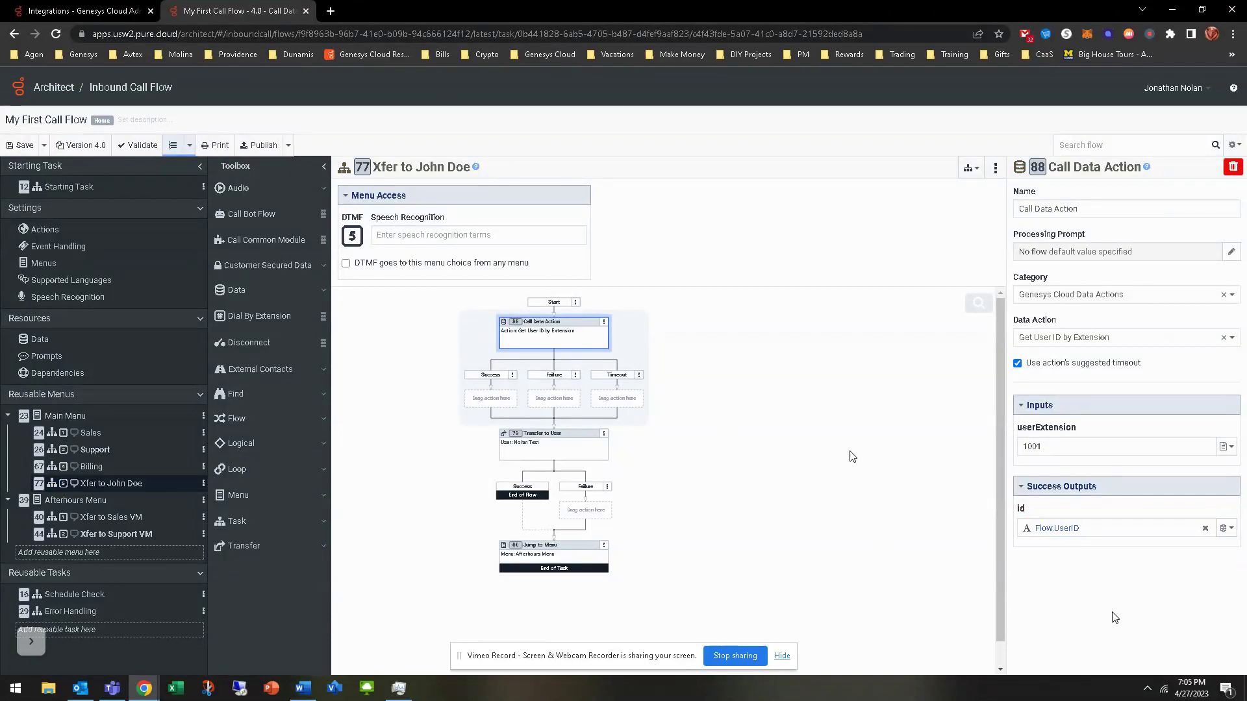
{"action": "left_click", "coordinate": [953, 303]}
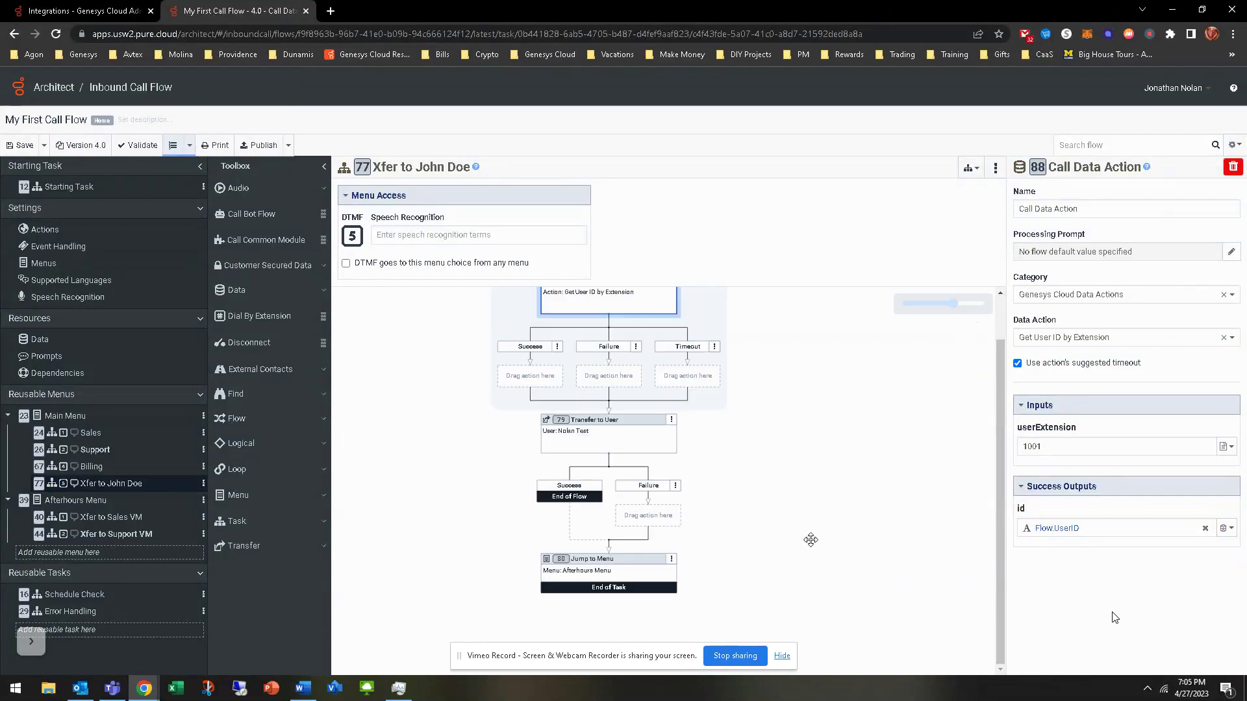
Add a Call Data Action under the first action's Success path.
{"action": "scroll", "coordinate": [726, 469], "scroll_direction": "up", "scroll_amount": 1}
{"action": "left_click", "coordinate": [622, 434]}
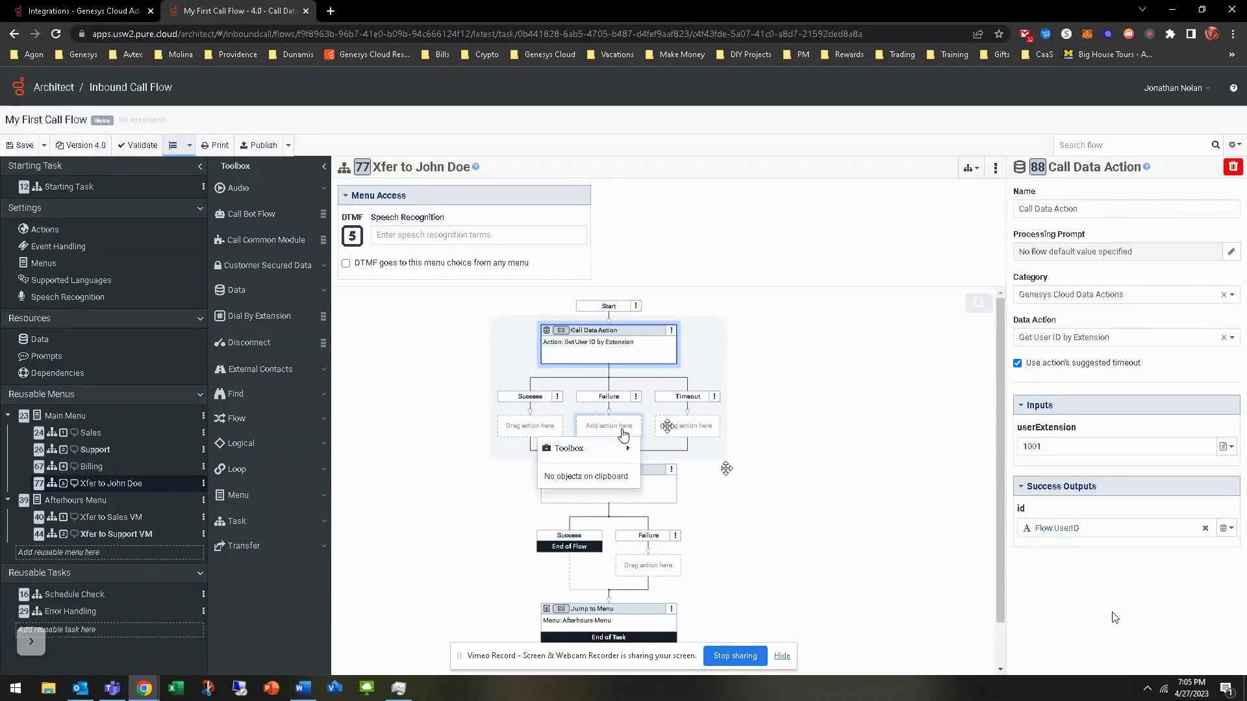
{"action": "left_click", "coordinate": [686, 430]}
{"action": "left_click", "coordinate": [798, 448]}
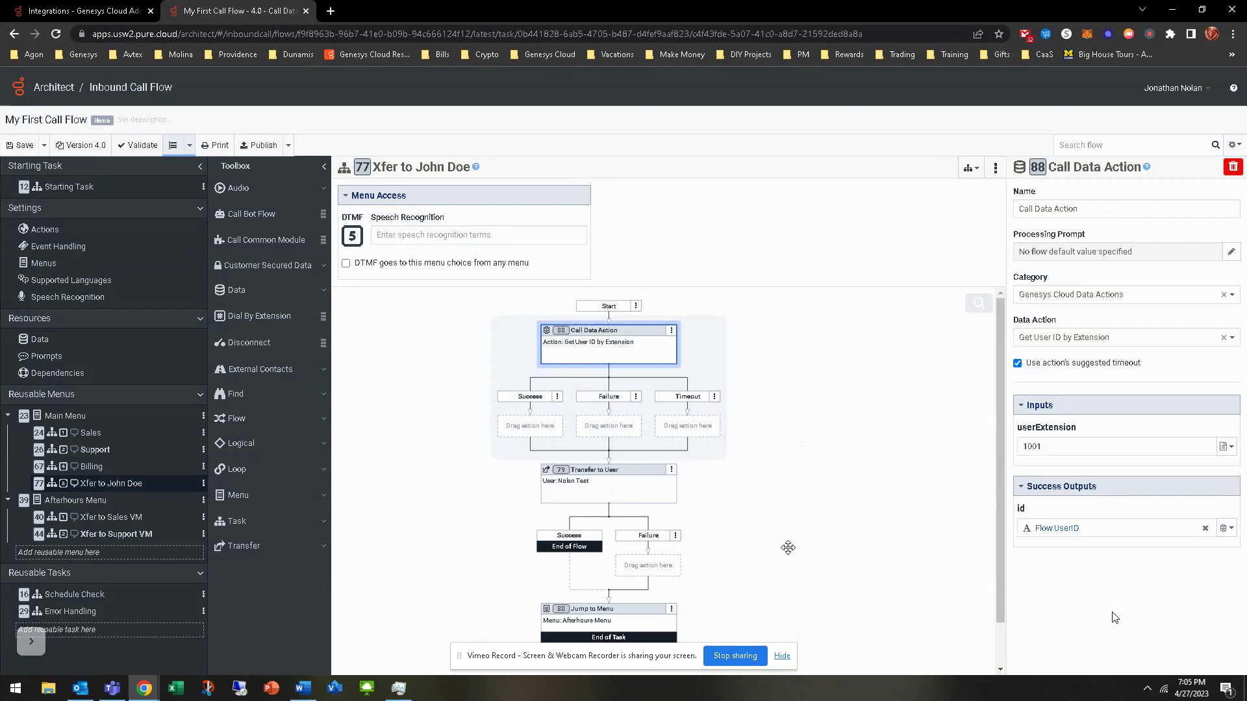
{"action": "left_click", "coordinate": [532, 430]}
{"action": "mouse_move", "coordinate": [515, 450]}
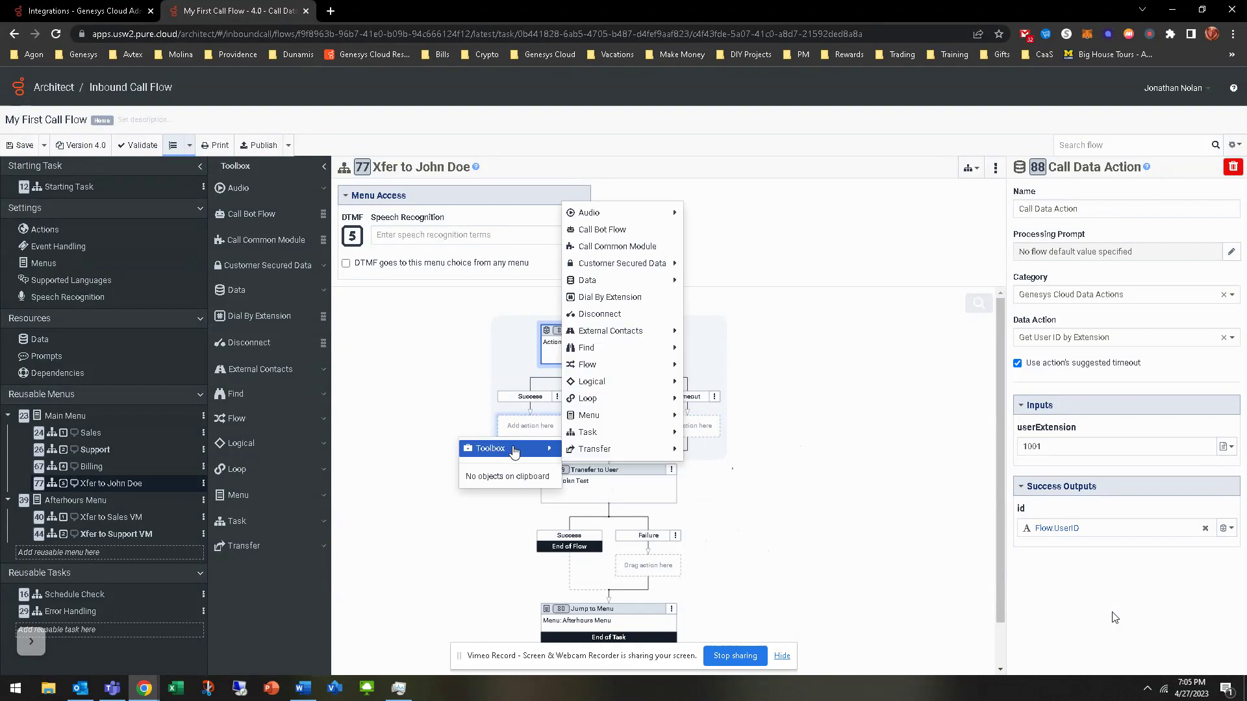
{"action": "mouse_move", "coordinate": [622, 357]}
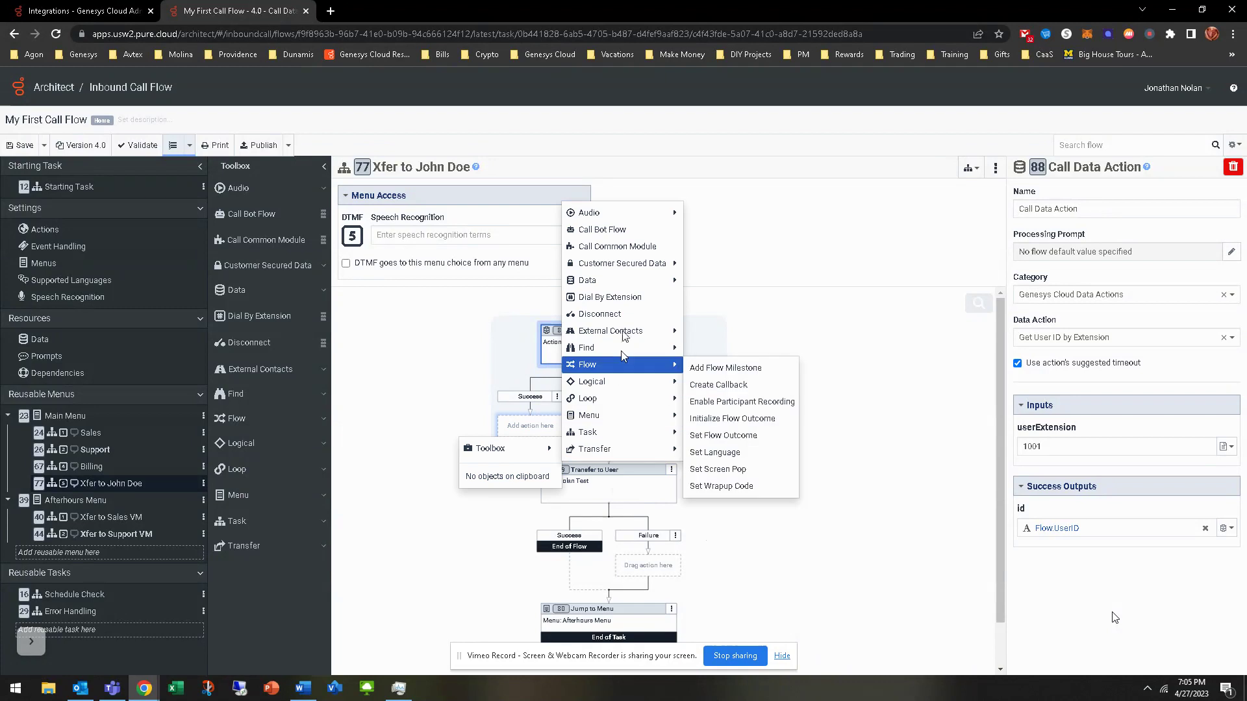
{"action": "mouse_move", "coordinate": [623, 282]}
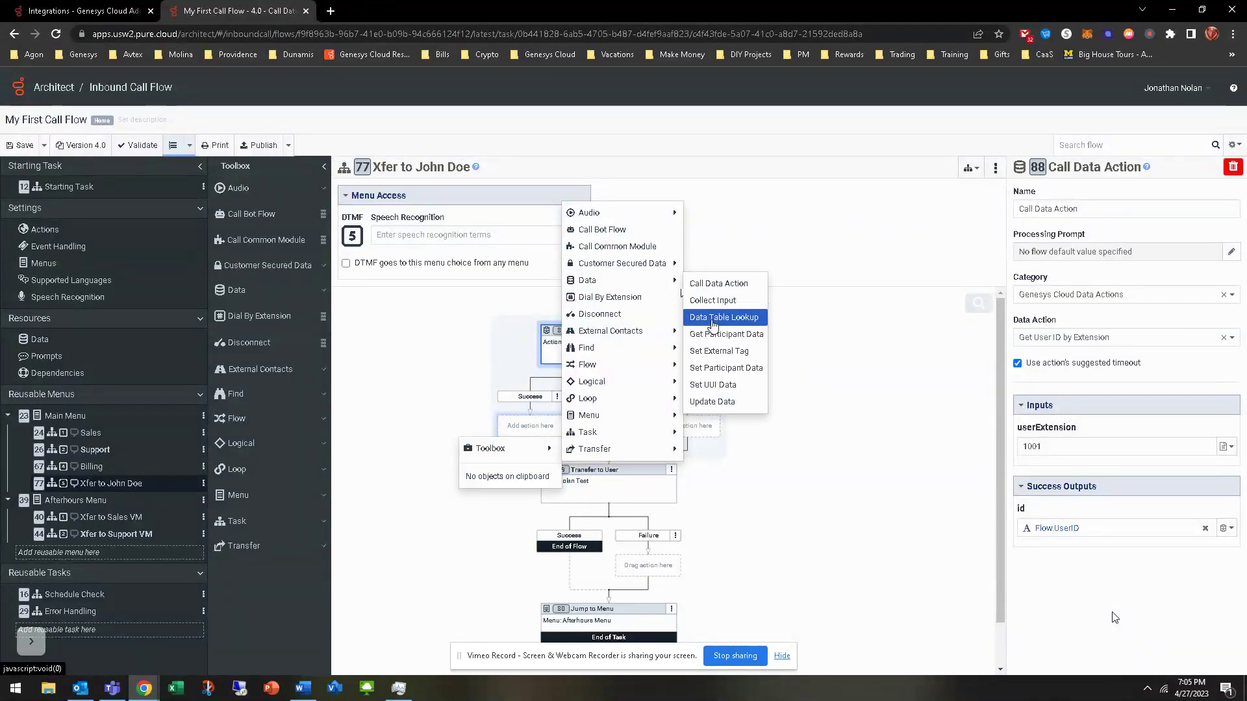
{"action": "left_click", "coordinate": [718, 283]}
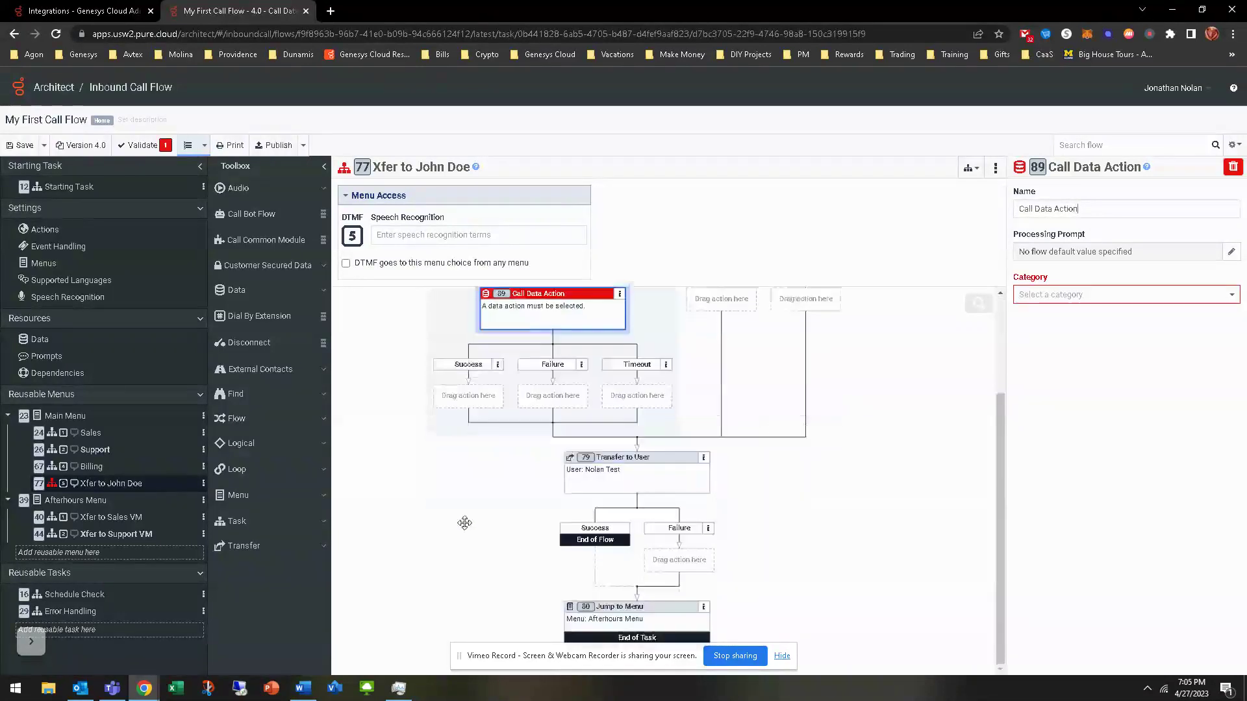
Add a Decision under the new Call Data Action's Success path.
{"action": "left_click", "coordinate": [457, 405]}
{"action": "mouse_move", "coordinate": [448, 418]}
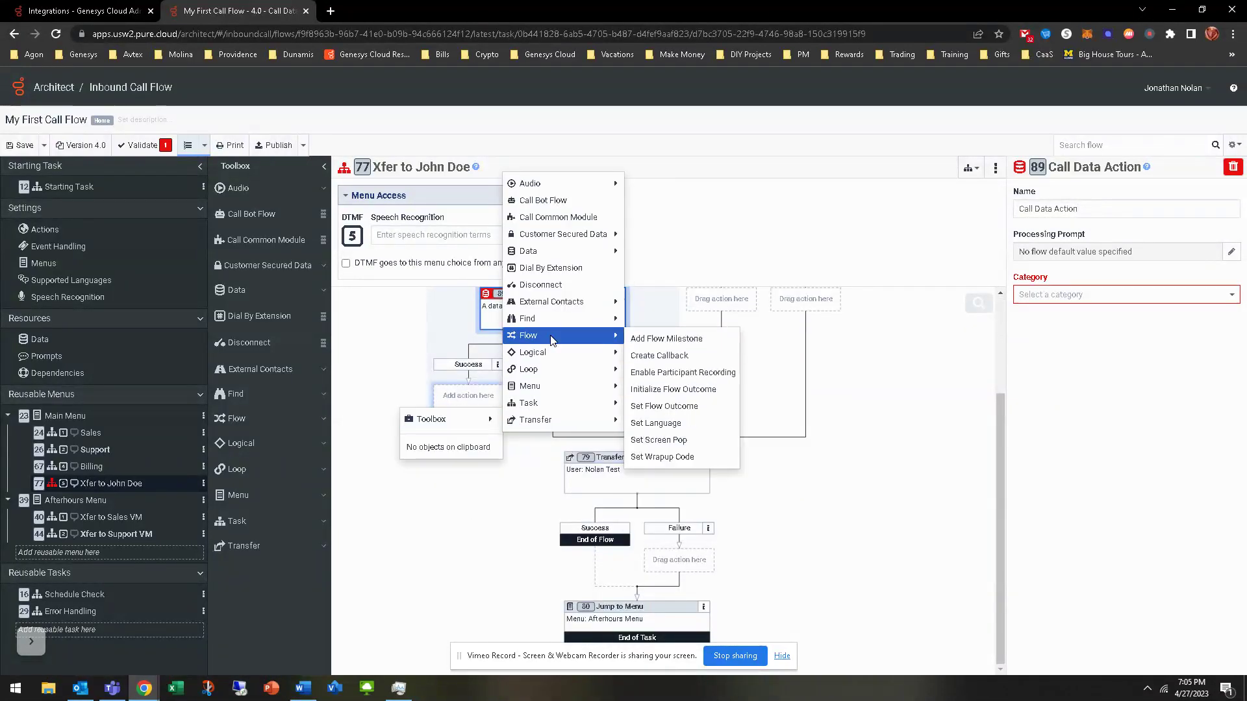
{"action": "mouse_move", "coordinate": [553, 302]}
{"action": "mouse_move", "coordinate": [544, 343]}
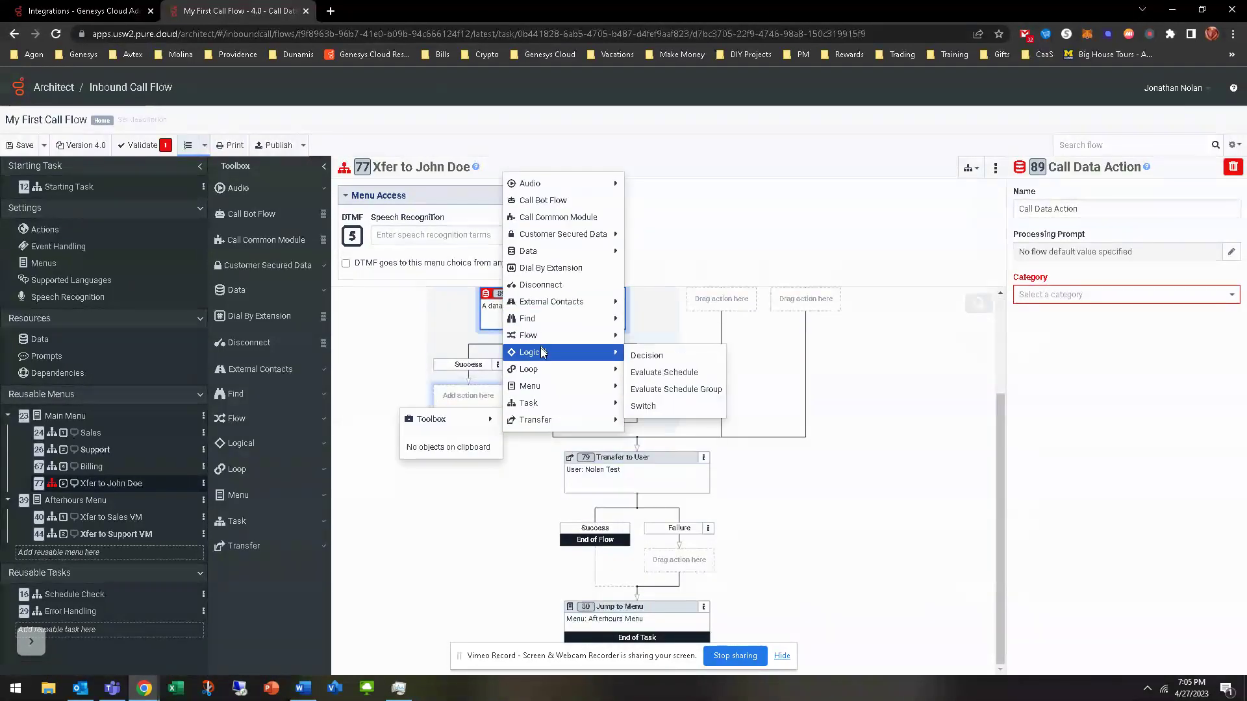
{"action": "left_click", "coordinate": [647, 355]}
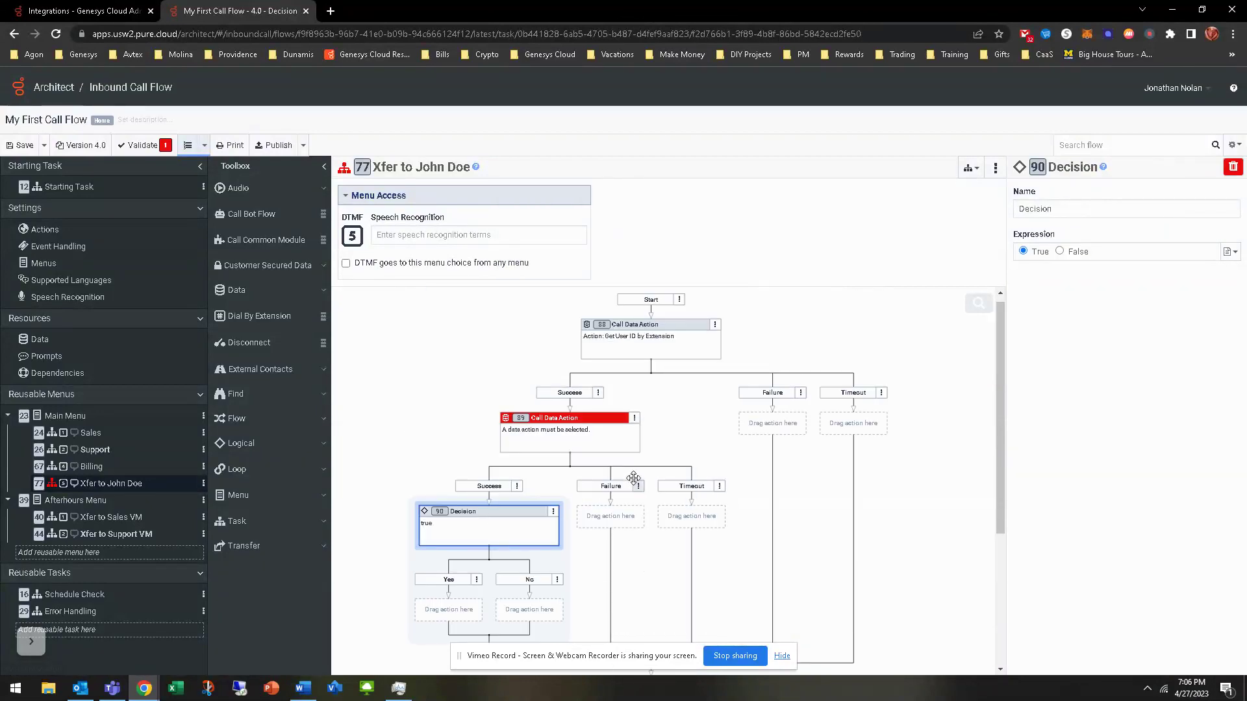
Set the new Call Data Action to Genesys Cloud Data Actions > Get User Presence.
{"action": "left_click", "coordinate": [577, 428]}
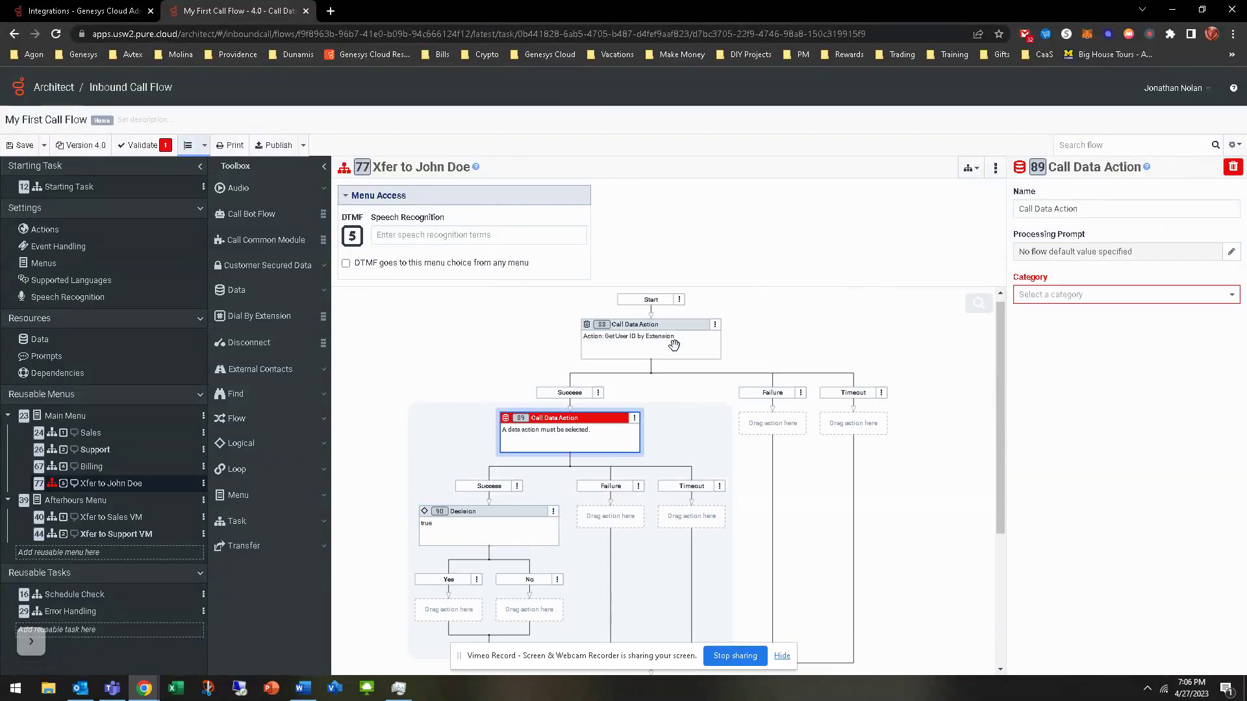
{"action": "left_click", "coordinate": [674, 344]}
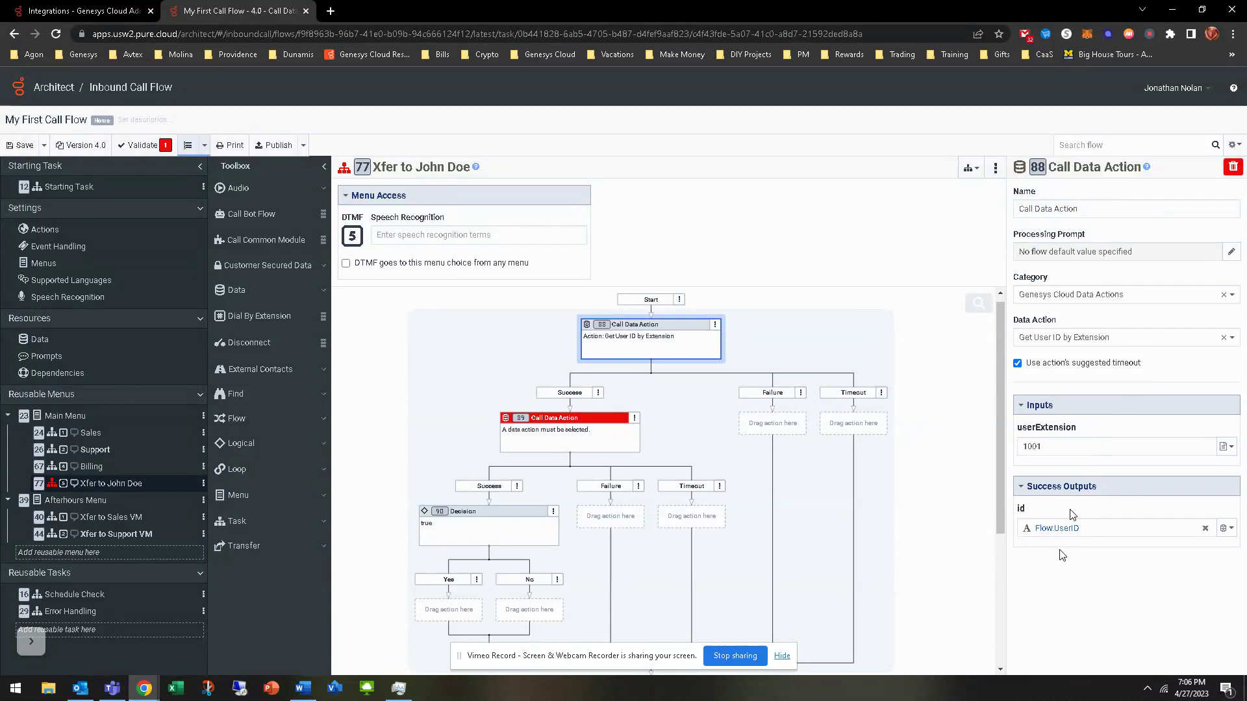
{"action": "left_click", "coordinate": [581, 444]}
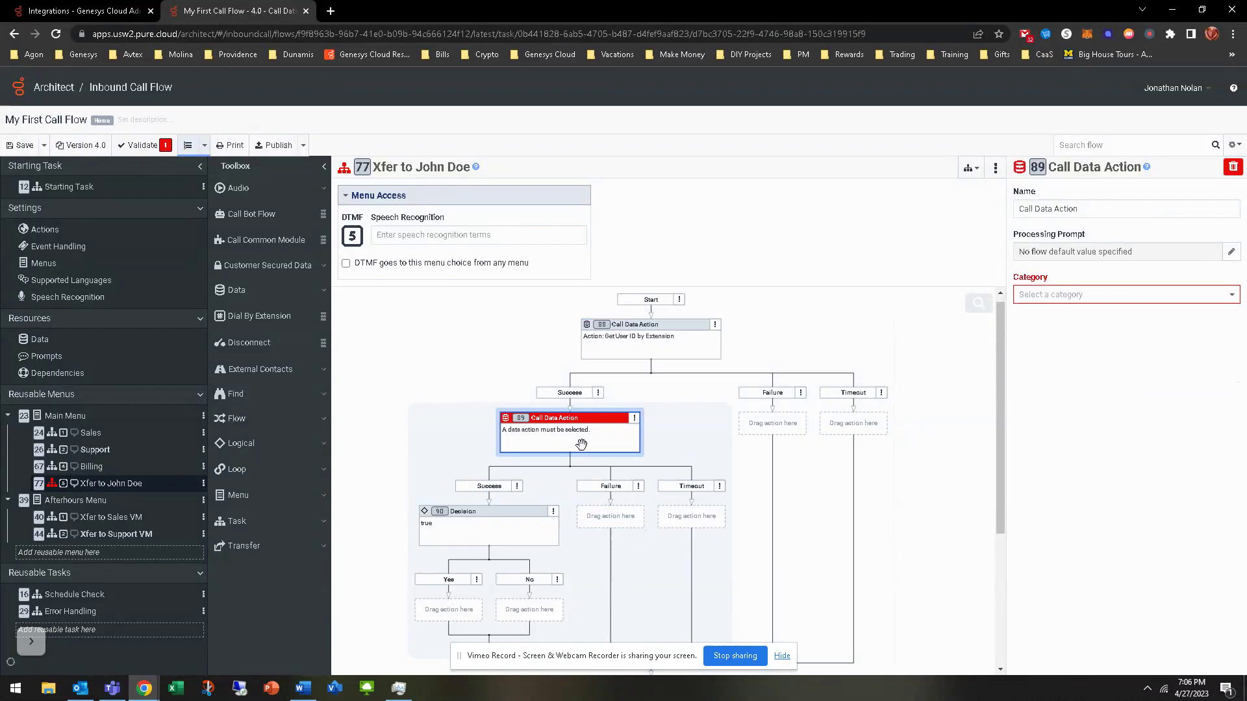
{"action": "left_click", "coordinate": [1085, 296]}
{"action": "left_click", "coordinate": [1065, 313]}
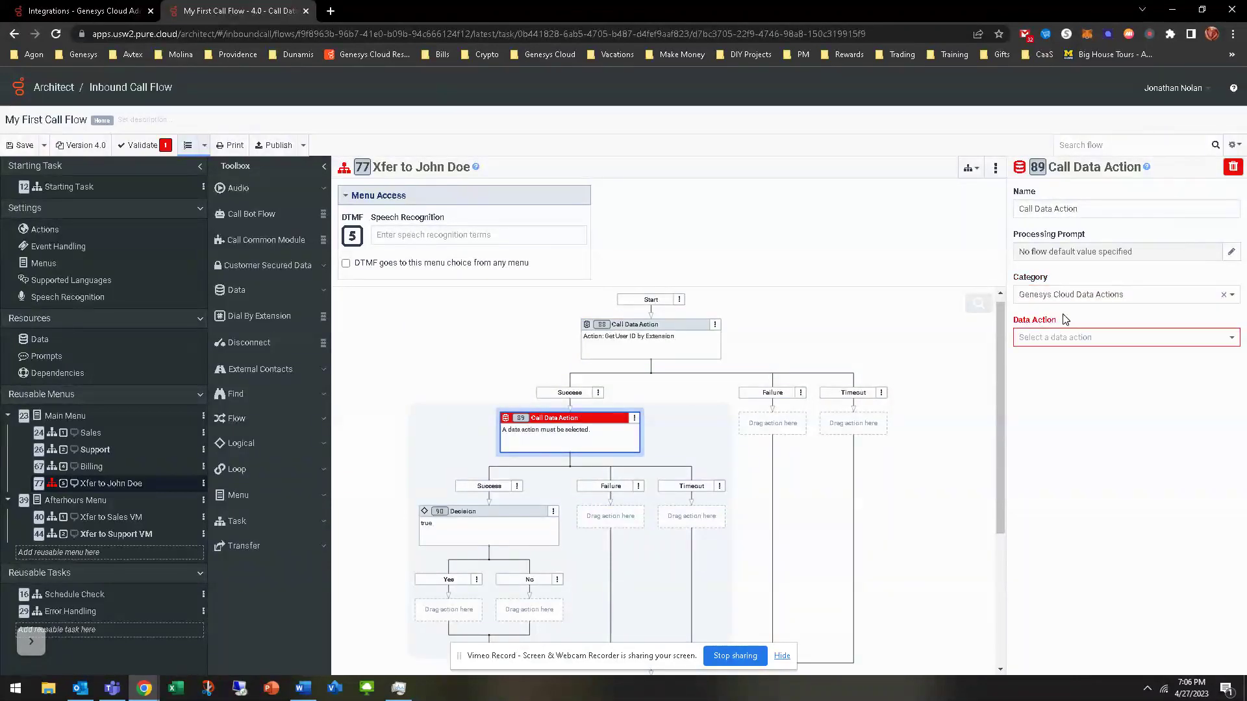
{"action": "left_click", "coordinate": [1076, 339]}
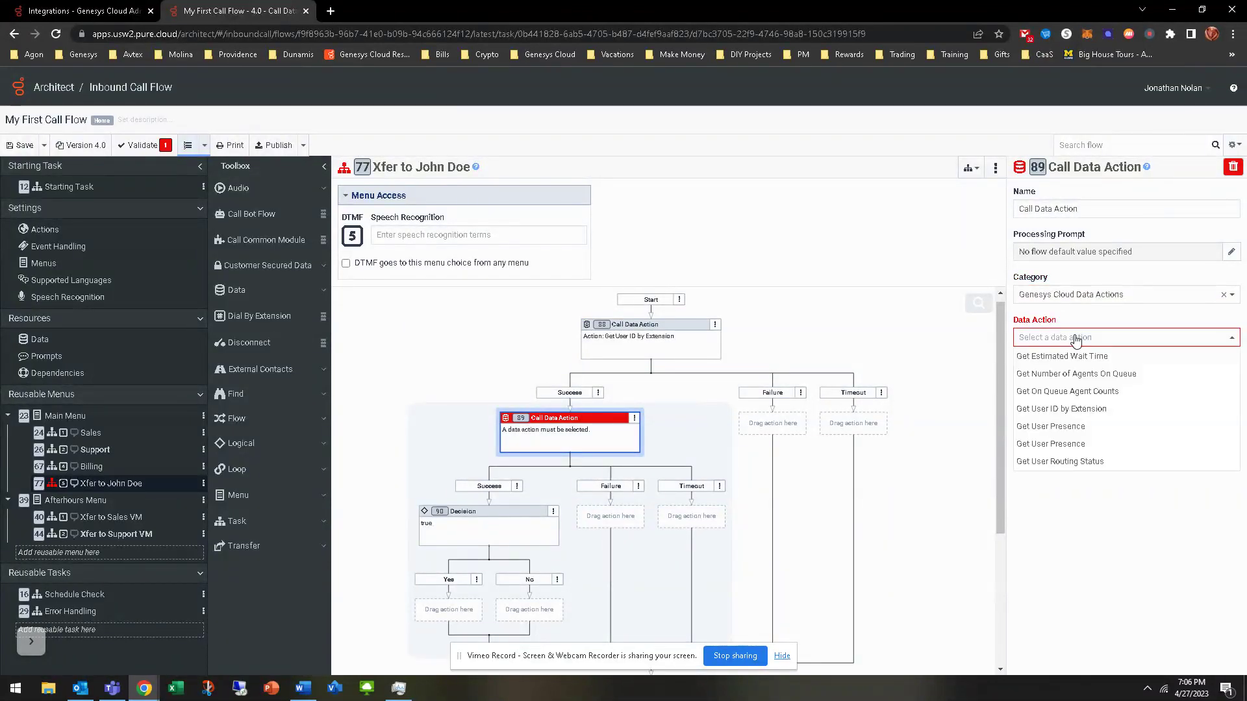
{"action": "left_click", "coordinate": [1065, 426]}
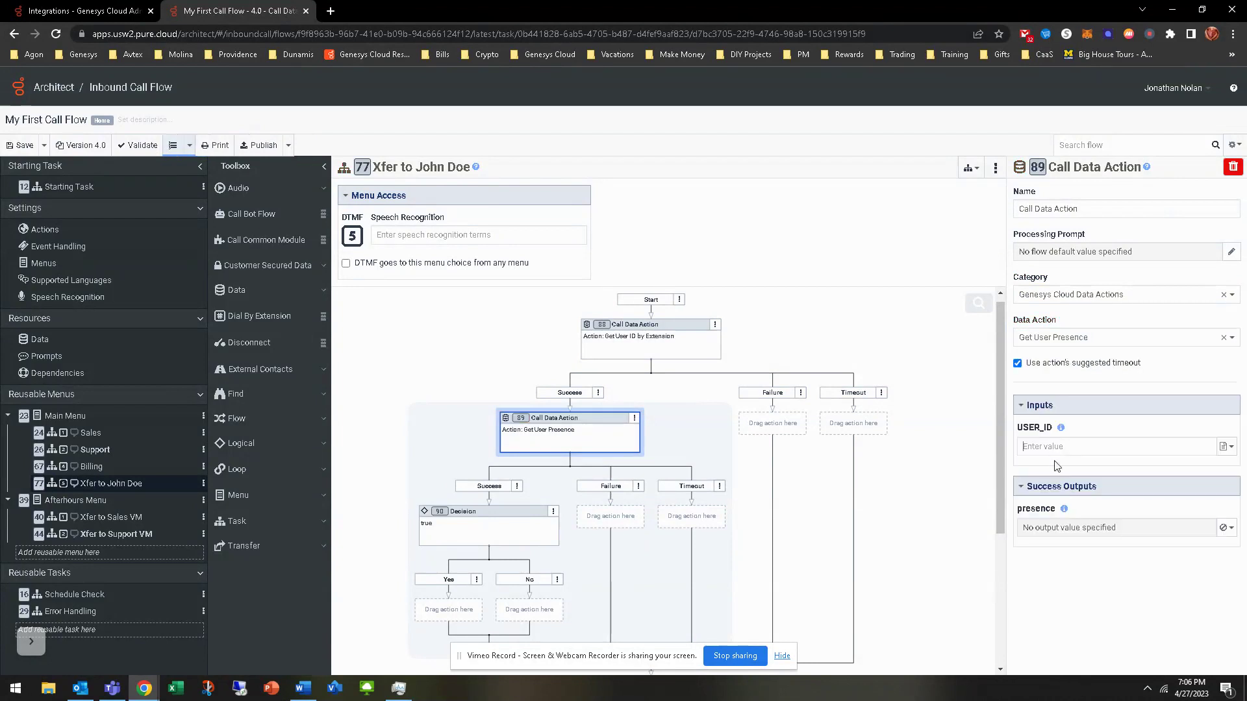
Pass Flow.UserID as the USER_ID input and store the presence output in Flow.UserPresence.
{"action": "type", "text": "Flow.UserID"}
{"action": "left_click", "coordinate": [1229, 446]}
{"action": "left_click", "coordinate": [1104, 467]}
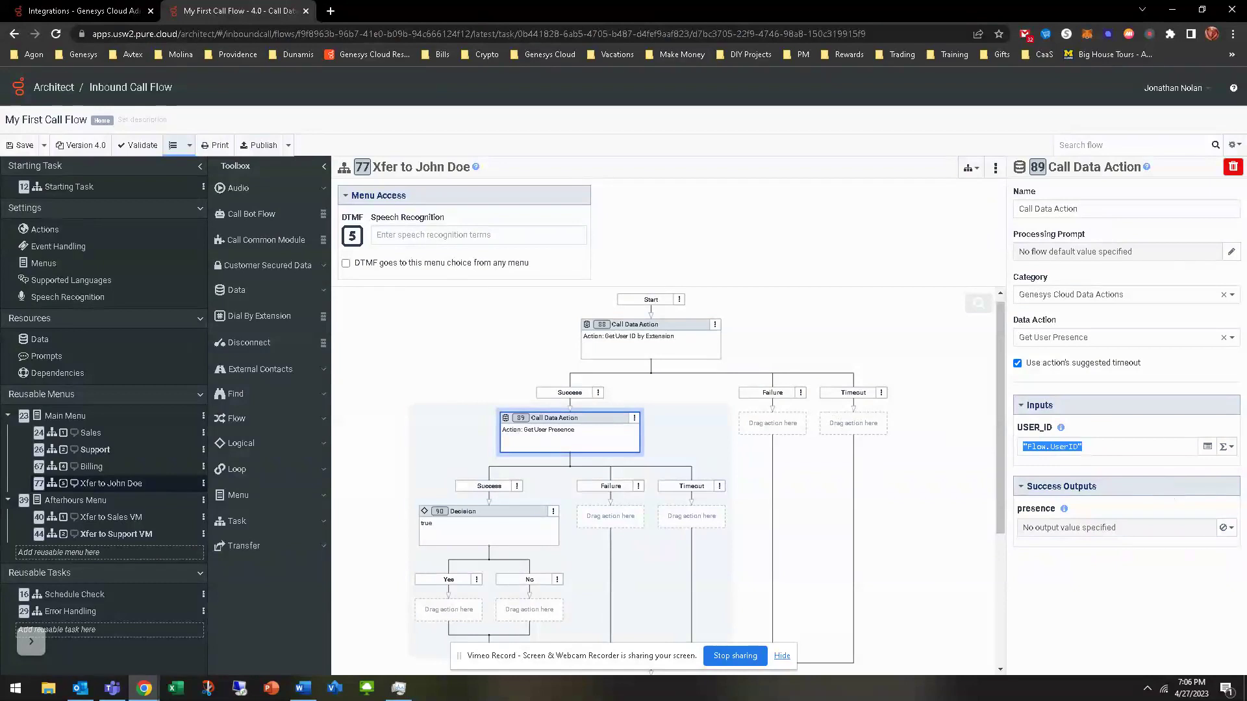
{"action": "type", "text": "Flow.User"}
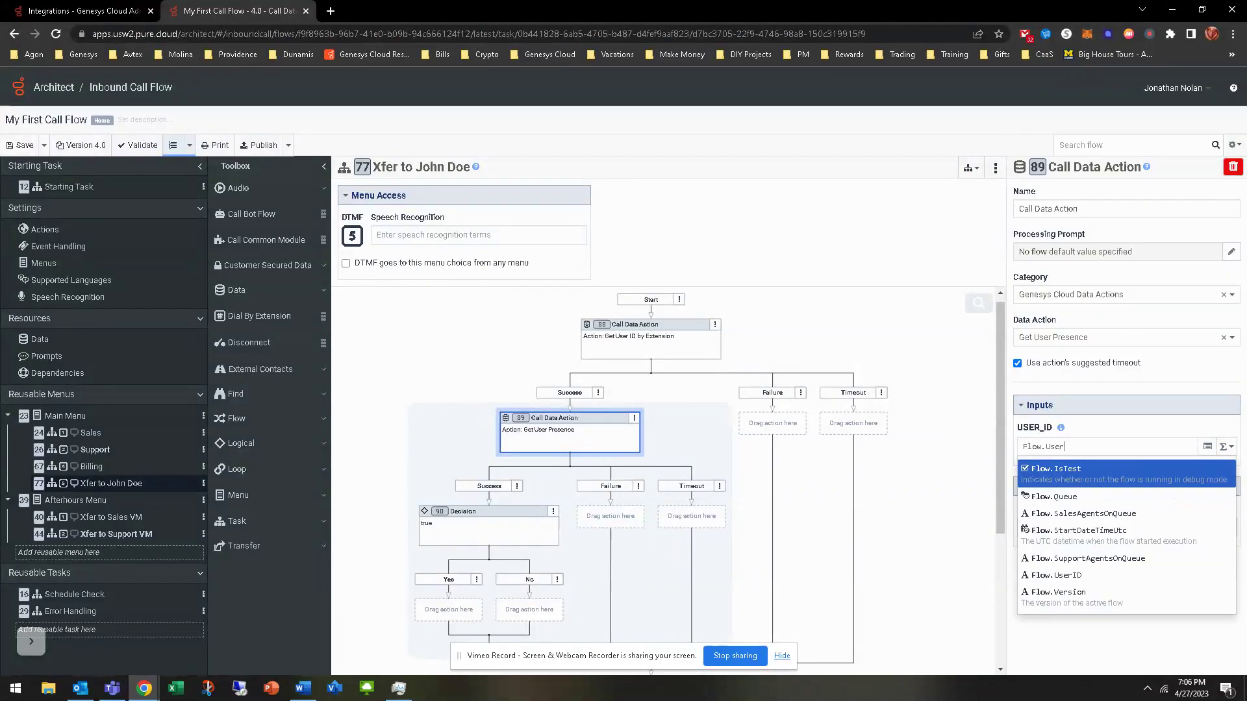
{"action": "type", "text": "ID"}
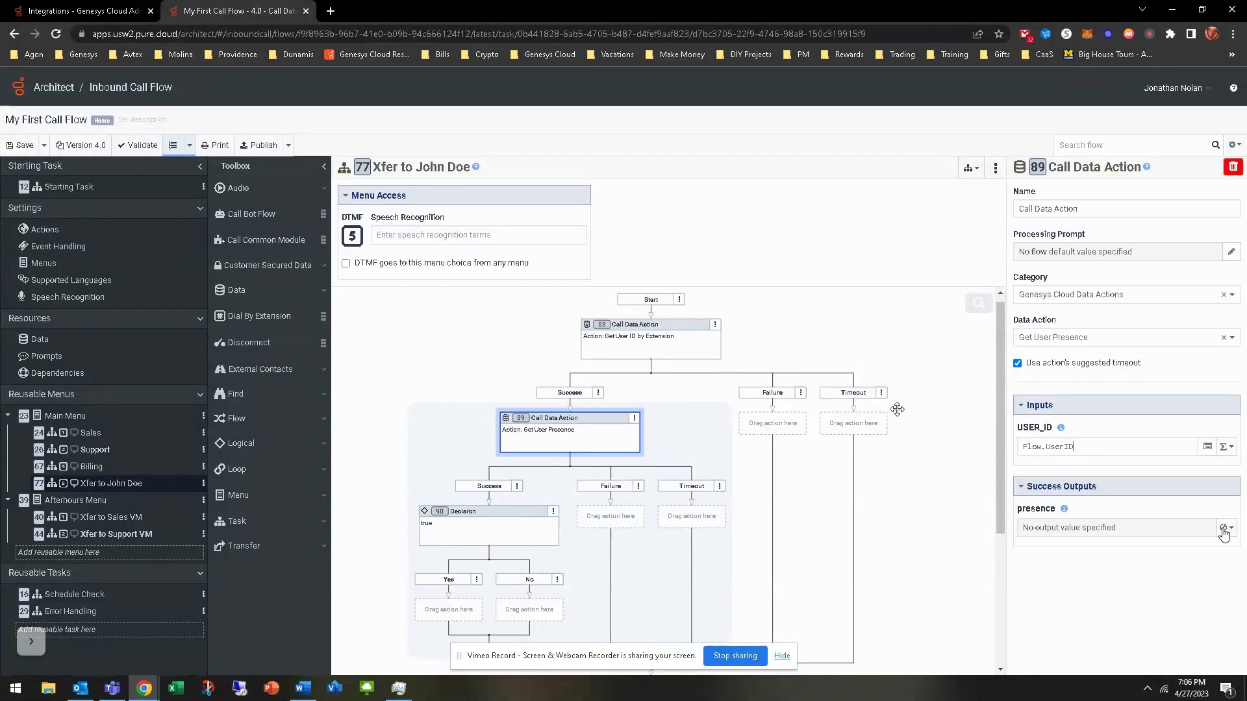
{"action": "left_click", "coordinate": [1224, 527]}
{"action": "left_click", "coordinate": [1143, 547]}
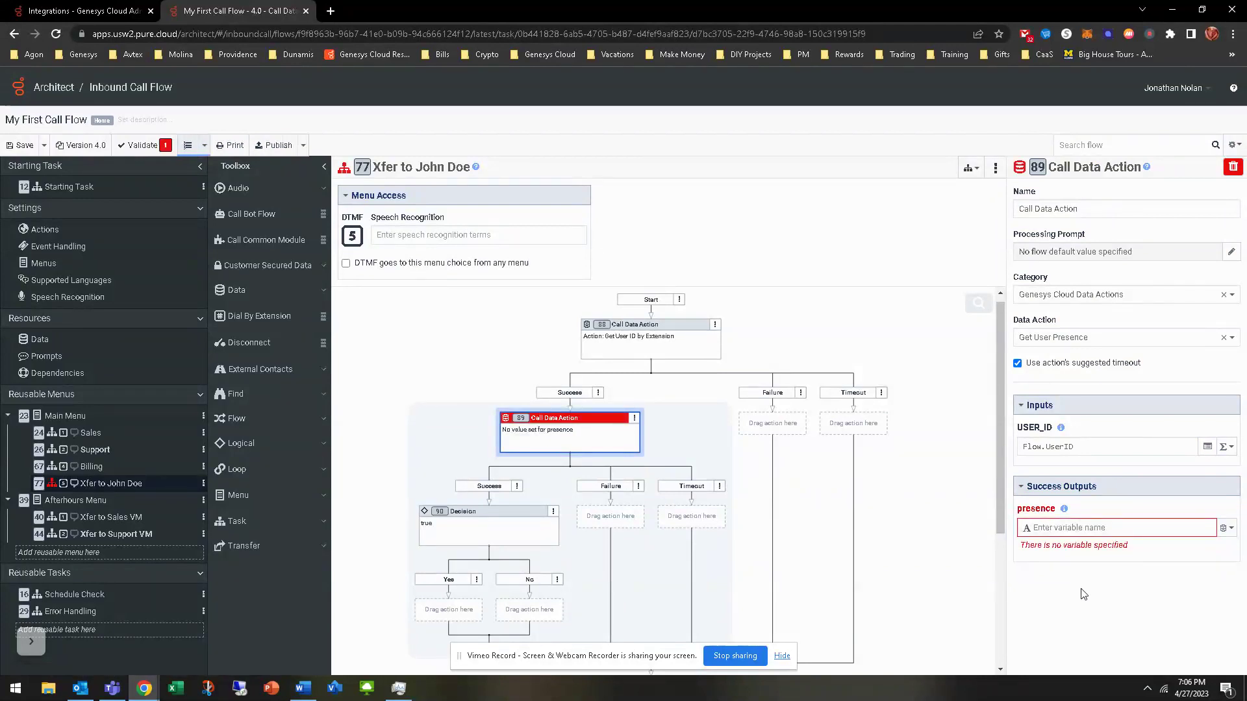
{"action": "type", "text": "Flow."}
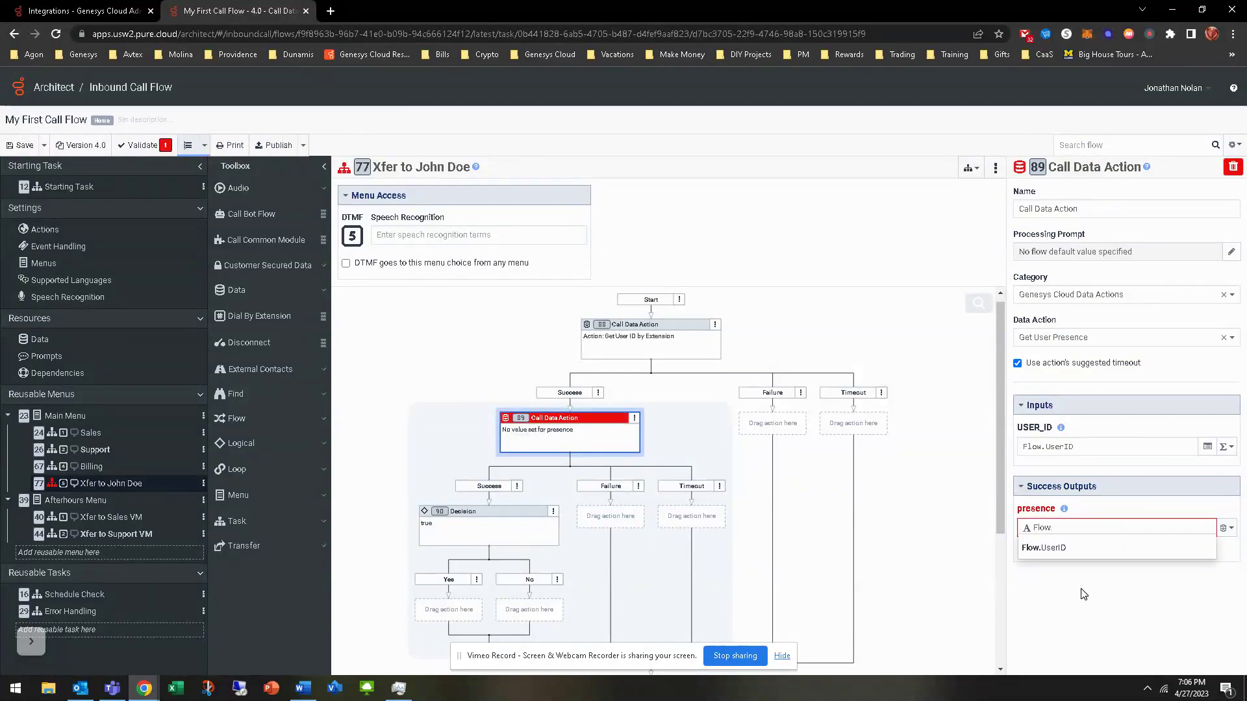
{"action": "type", "text": "UserPrese"}
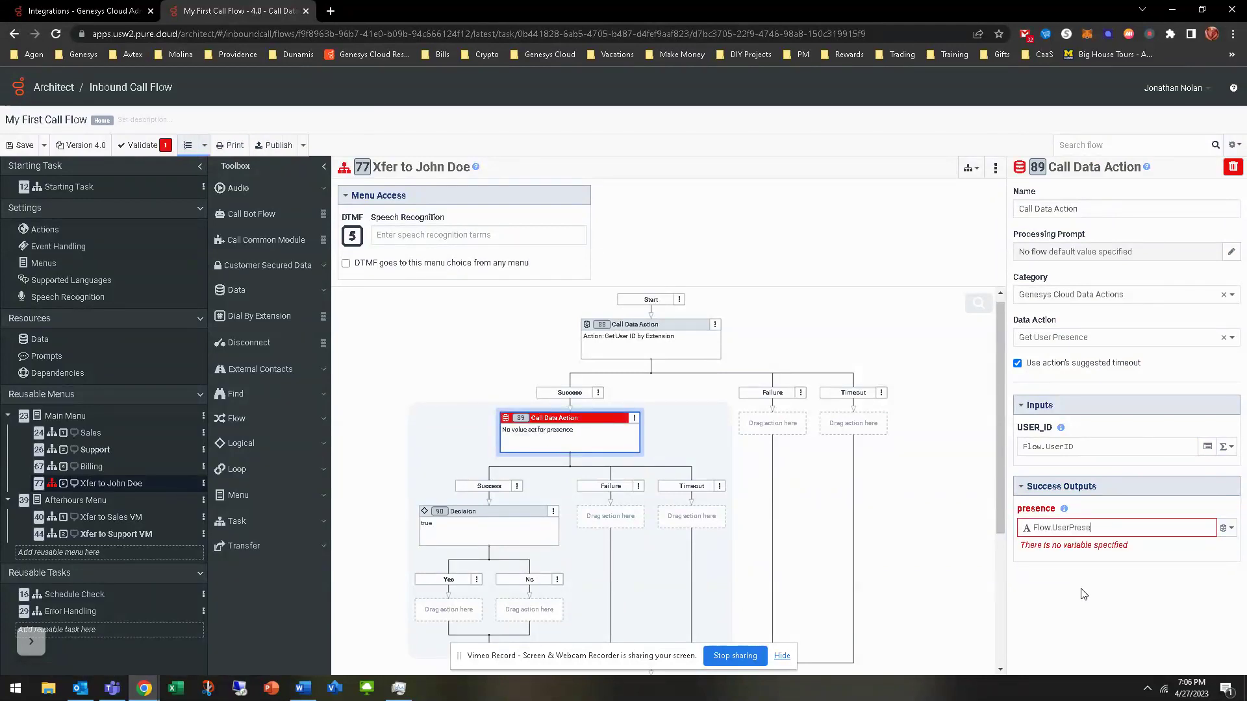
{"action": "type", "text": "nce"}
{"action": "key", "text": "Return"}
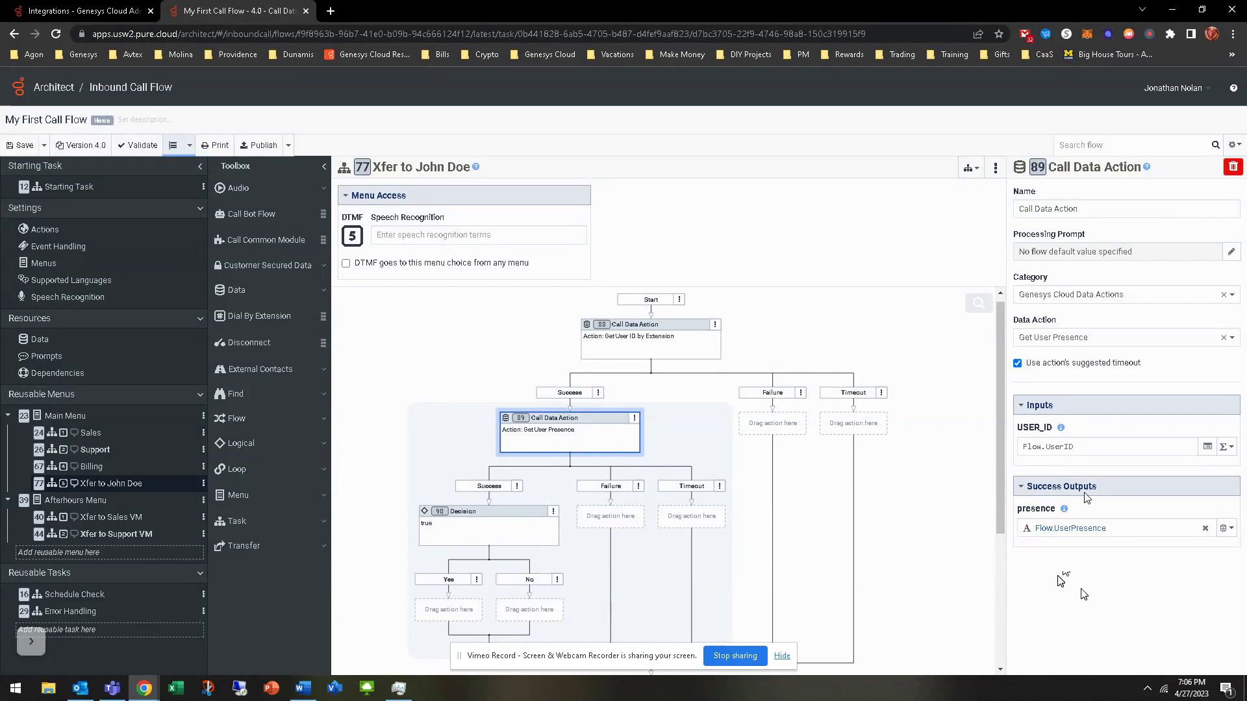
{"action": "scroll", "coordinate": [536, 469], "scroll_direction": "down", "scroll_amount": 2}
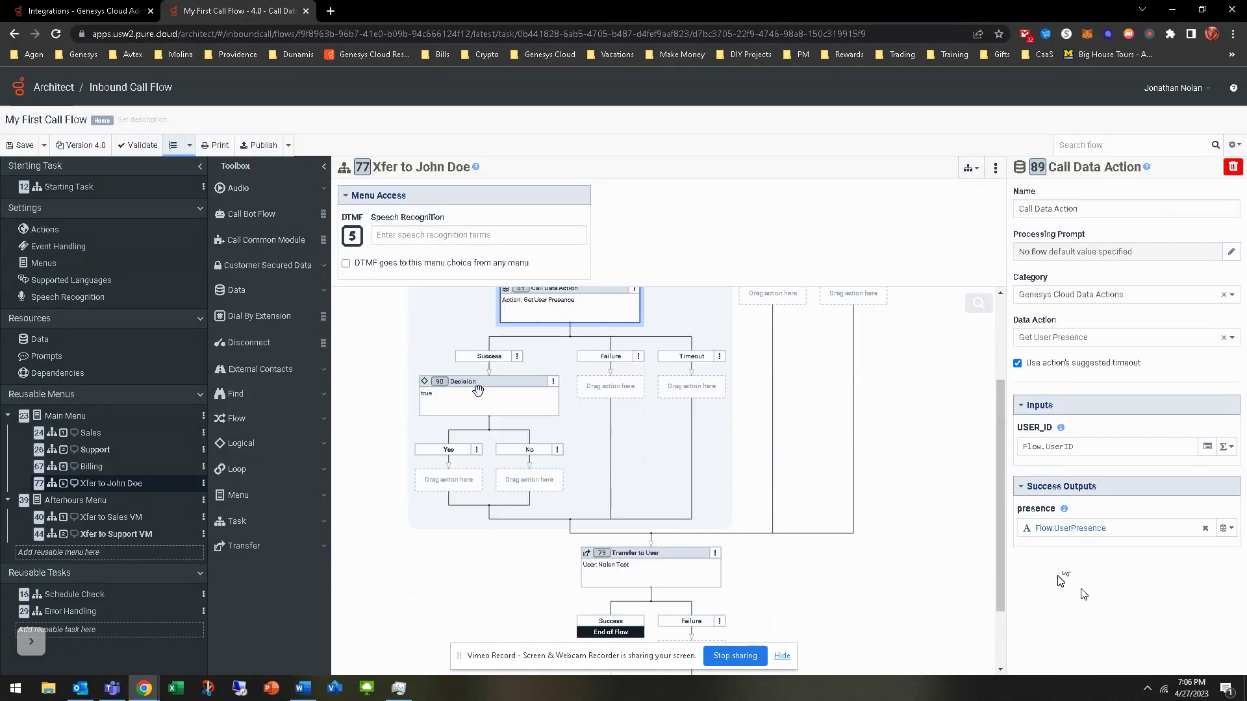
{"action": "scroll", "coordinate": [479, 396], "scroll_direction": "up", "scroll_amount": 1}
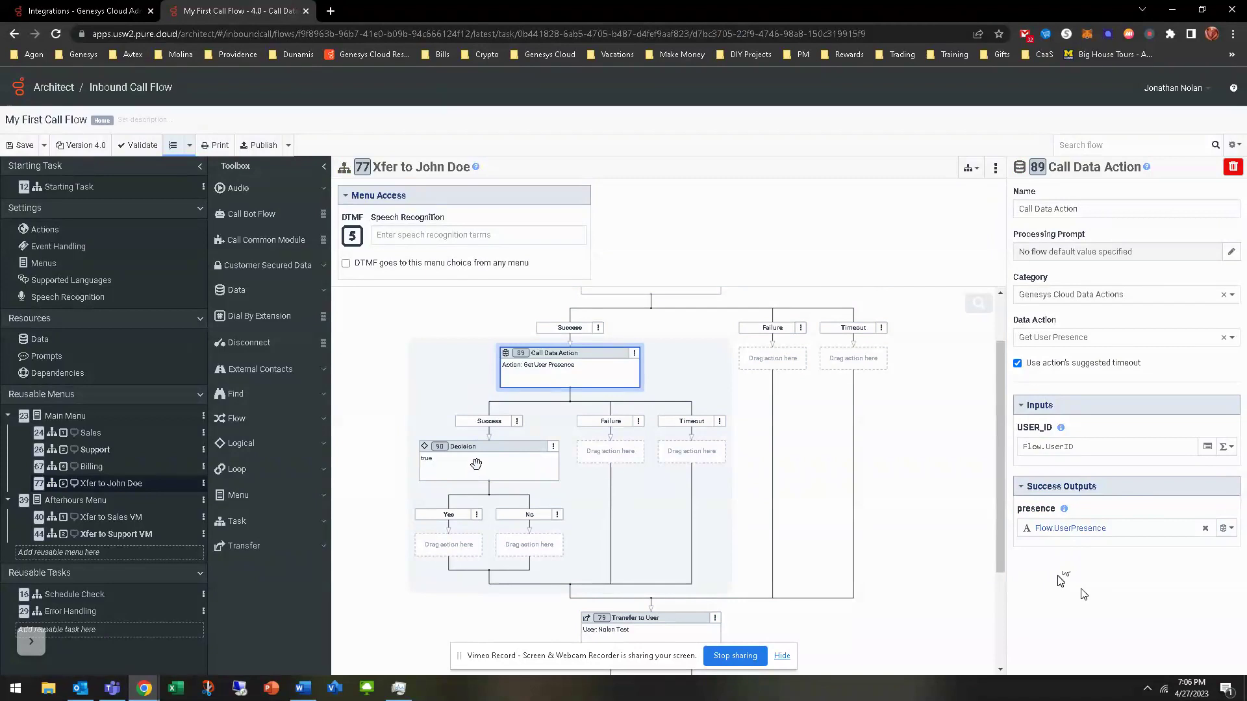
Give the Decision the expression Flow.UserPresence == Offline.
{"action": "left_click", "coordinate": [476, 467]}
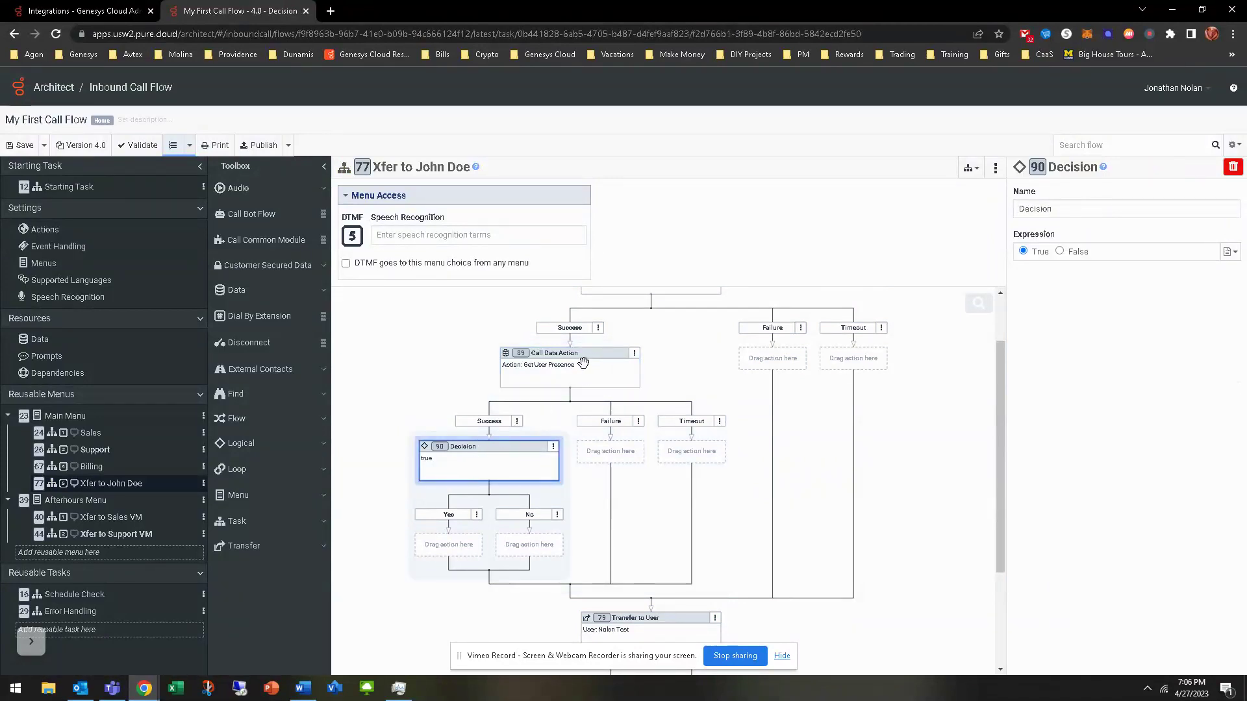
{"action": "left_click", "coordinate": [594, 366]}
{"action": "left_click", "coordinate": [480, 473]}
{"action": "left_click", "coordinate": [1229, 252]}
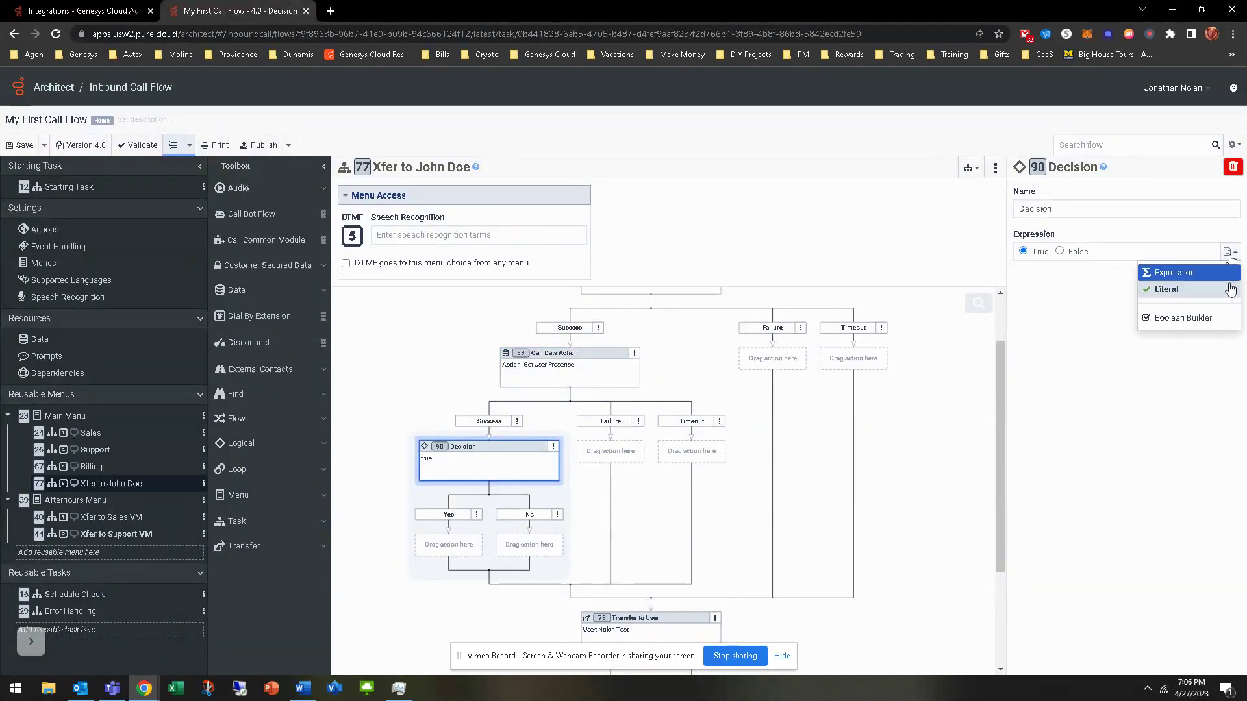
{"action": "left_click", "coordinate": [1183, 281]}
{"action": "type", "text": "F"}
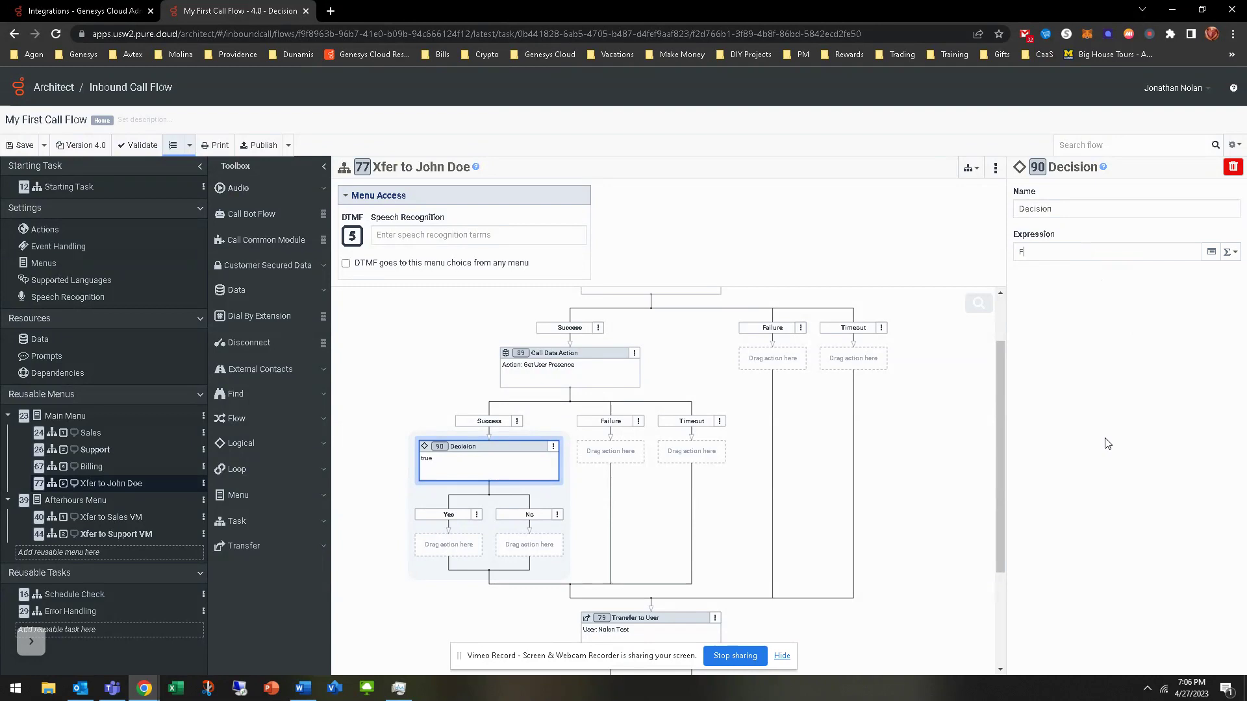
{"action": "type", "text": "low.UserPresence"}
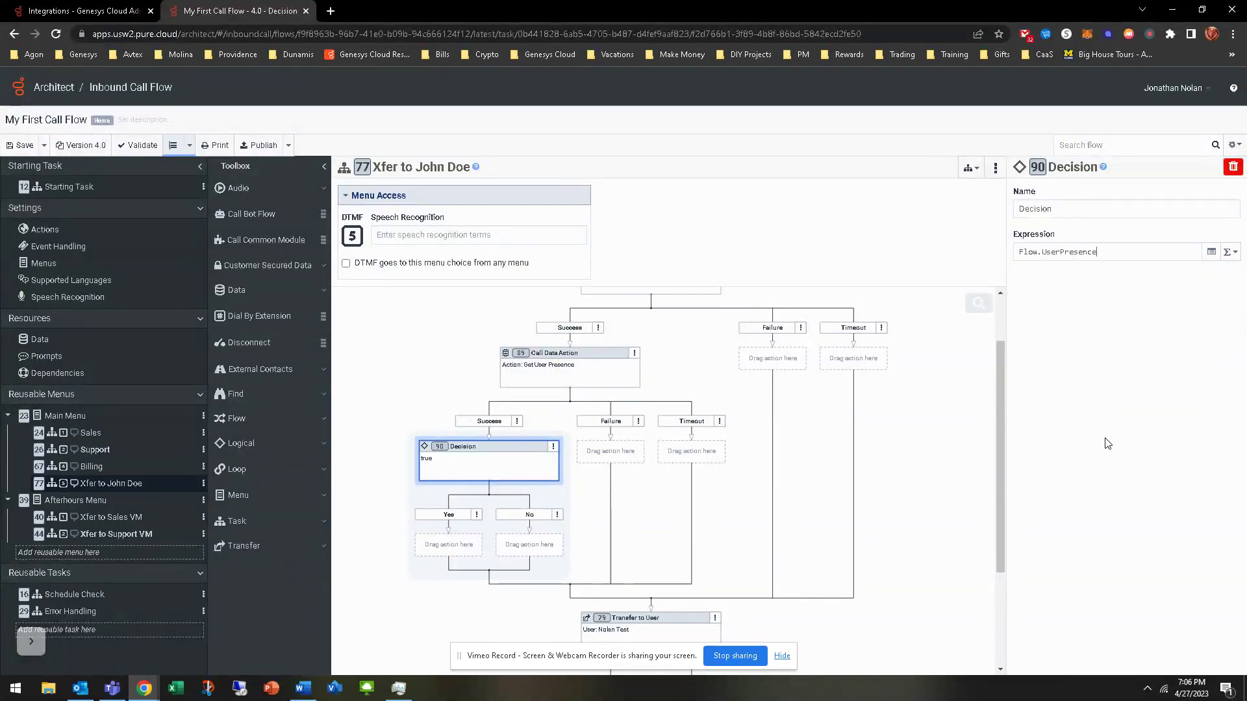
{"action": "key", "text": "Return"}
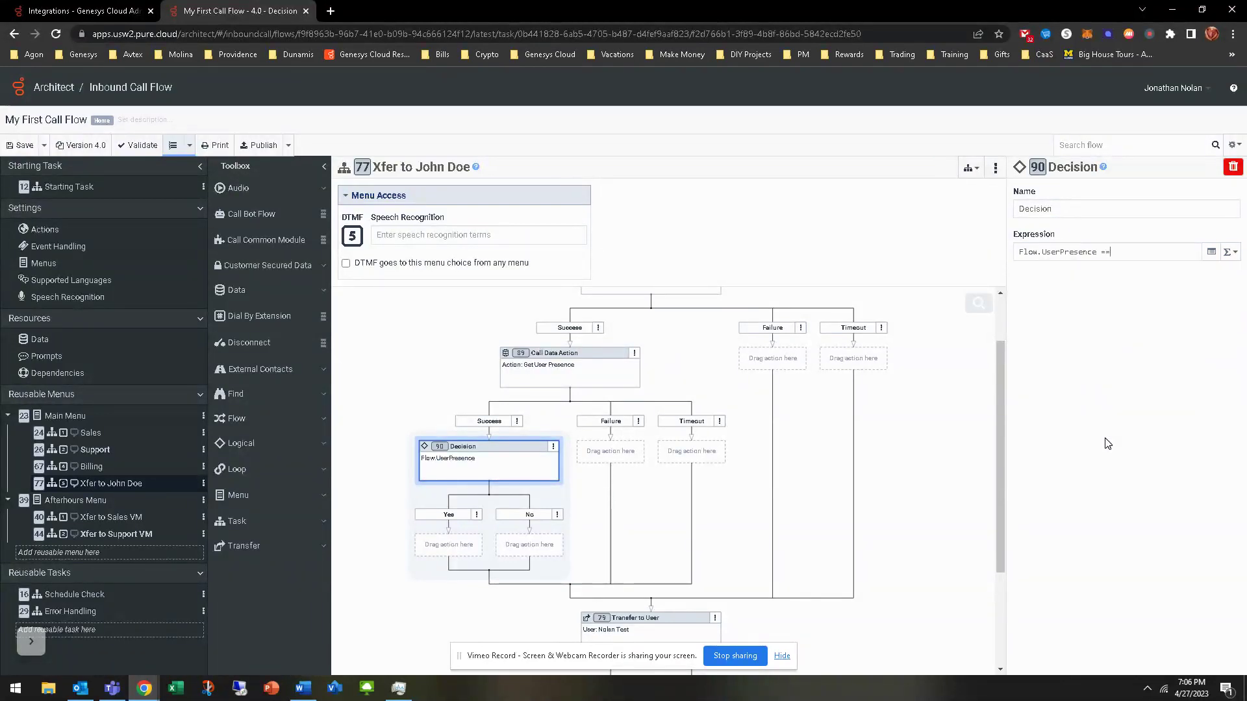
{"action": "type", "text": "== Offline"}
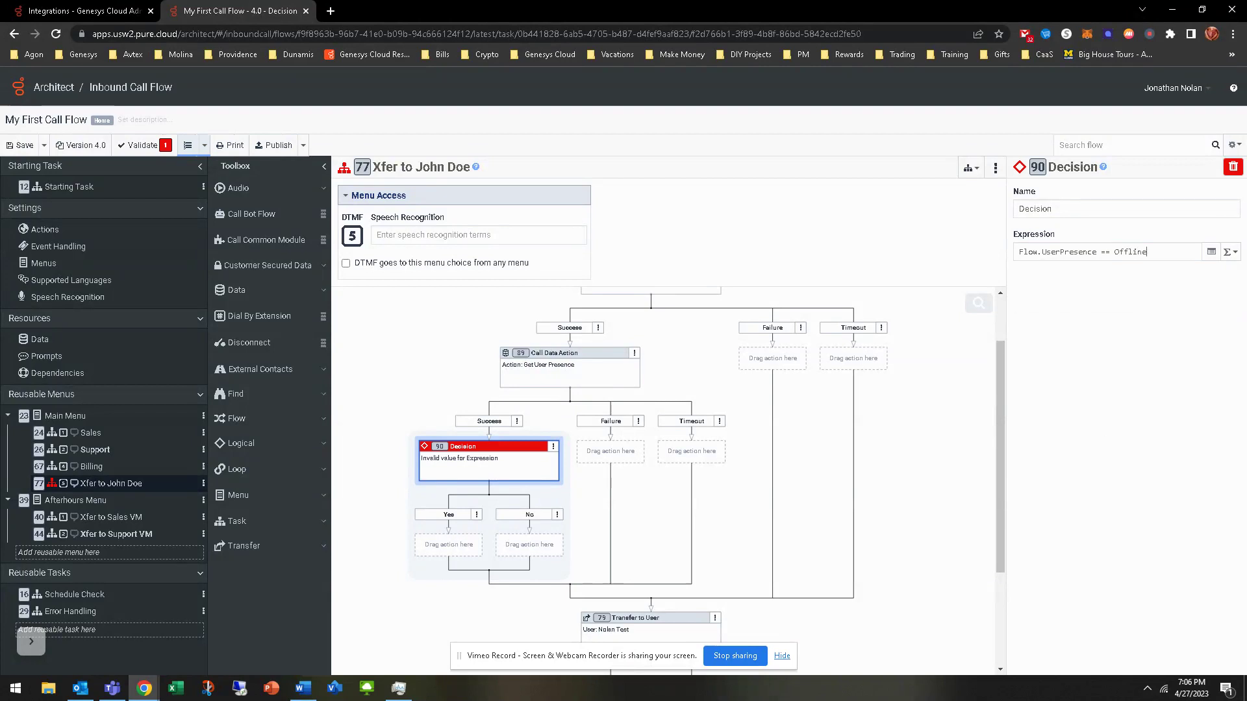
{"action": "left_click", "coordinate": [1107, 443]}
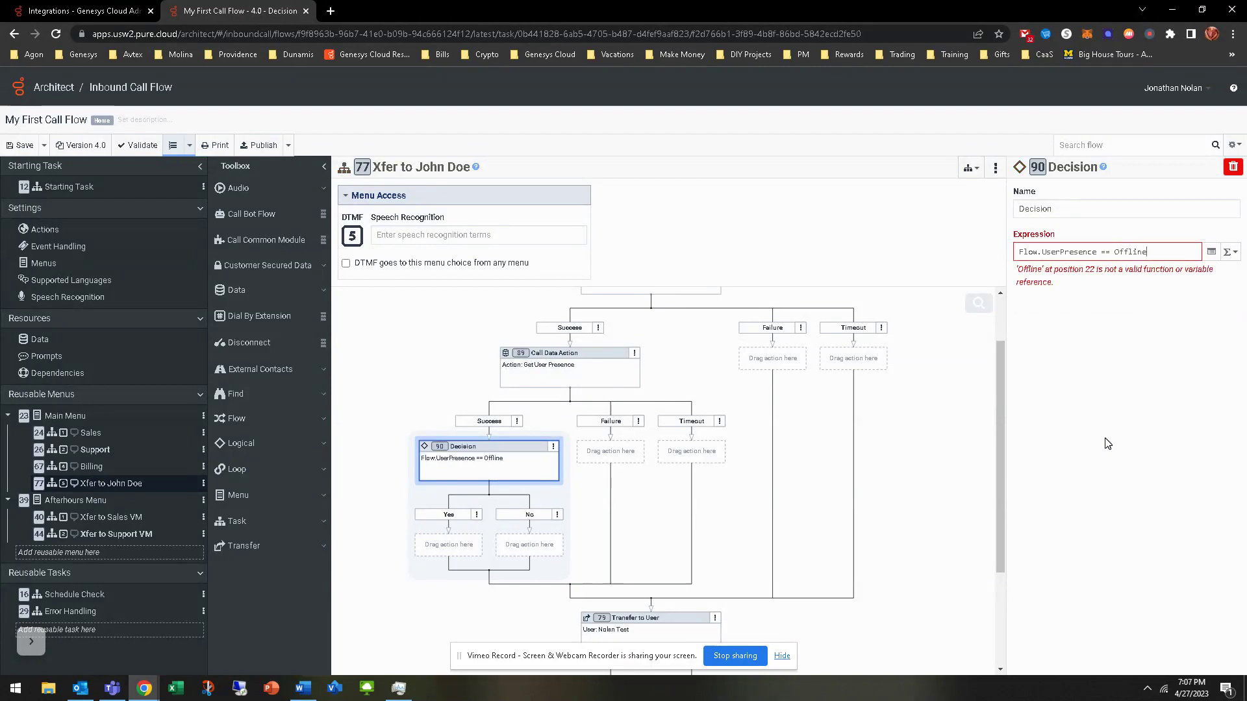
Add double quotes at both ends of the Decision expression.
{"action": "type", "text": "\""}
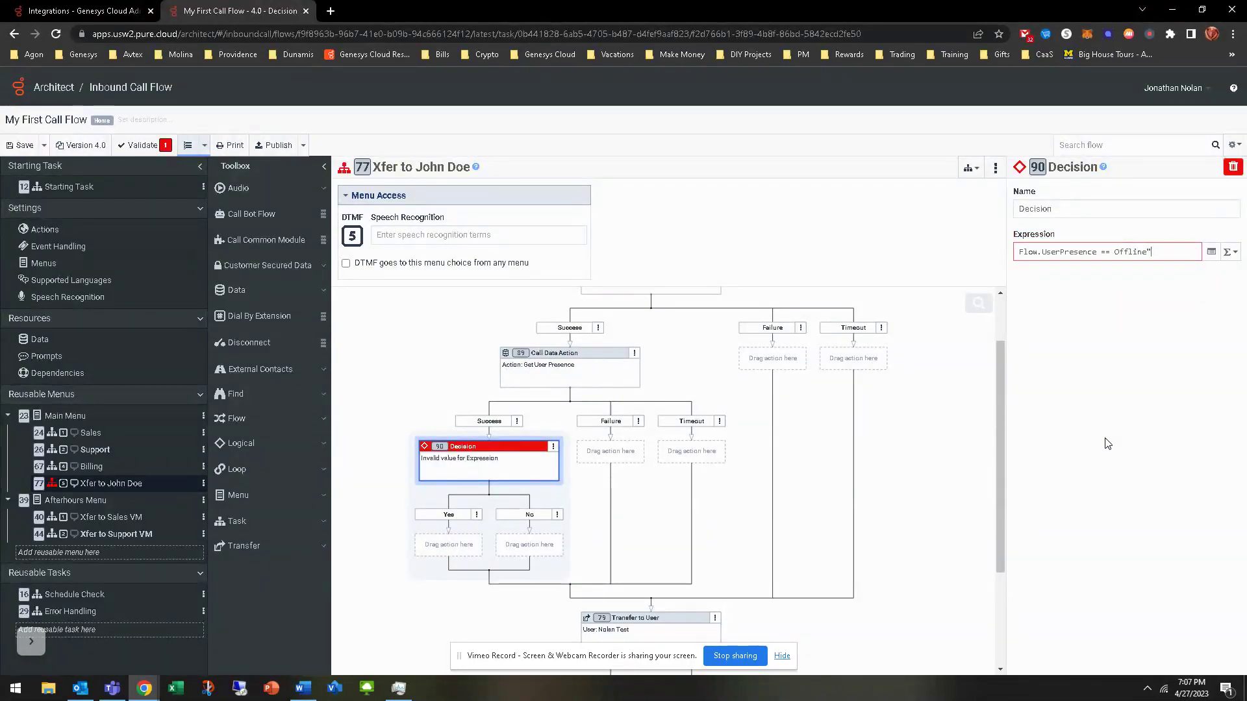
{"action": "left_click", "coordinate": [1107, 443]}
{"action": "type", "text": "\""}
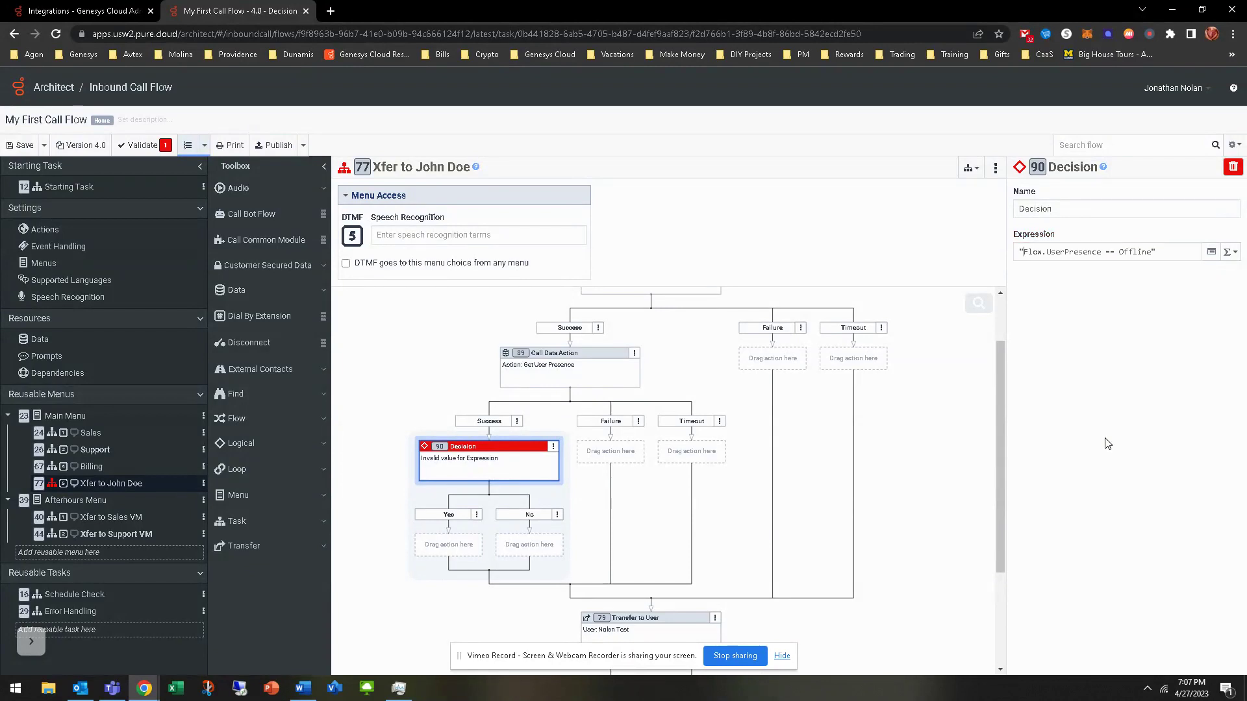
{"action": "left_click", "coordinate": [1110, 442]}
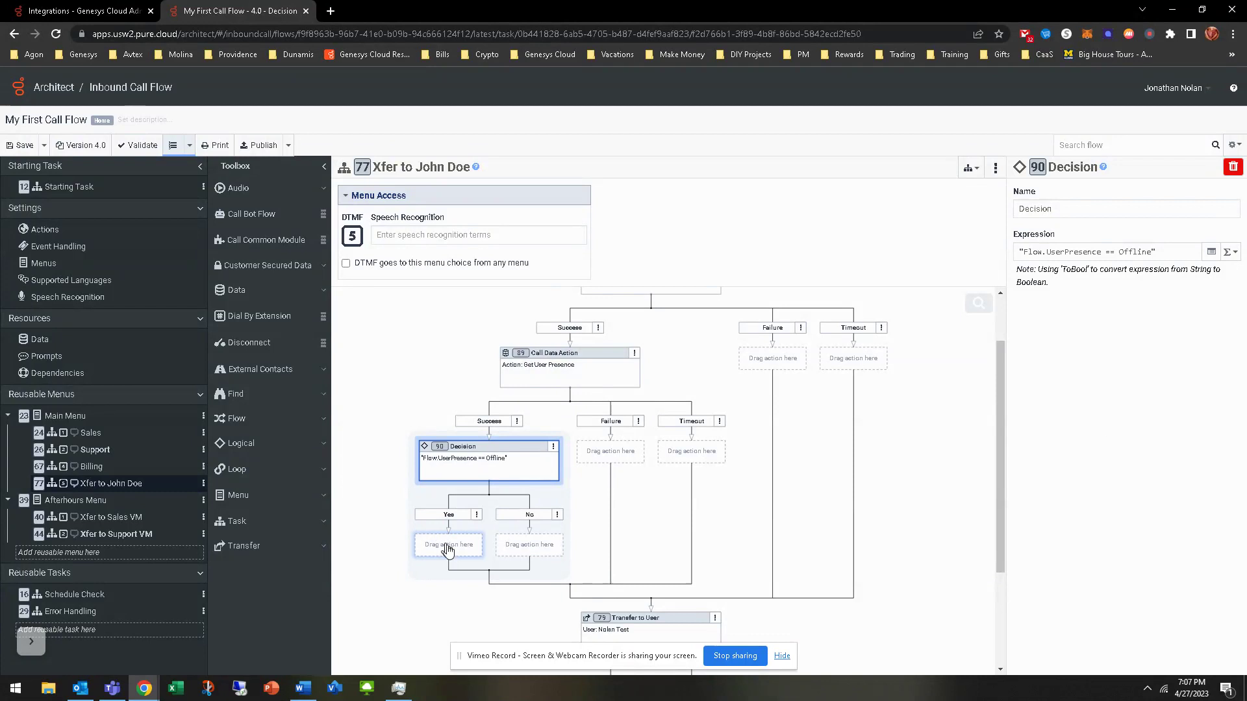
Drag the Transfer to User block onto the Decision's empty No slot.
{"action": "scroll", "coordinate": [447, 551], "scroll_direction": "down", "scroll_amount": 2}
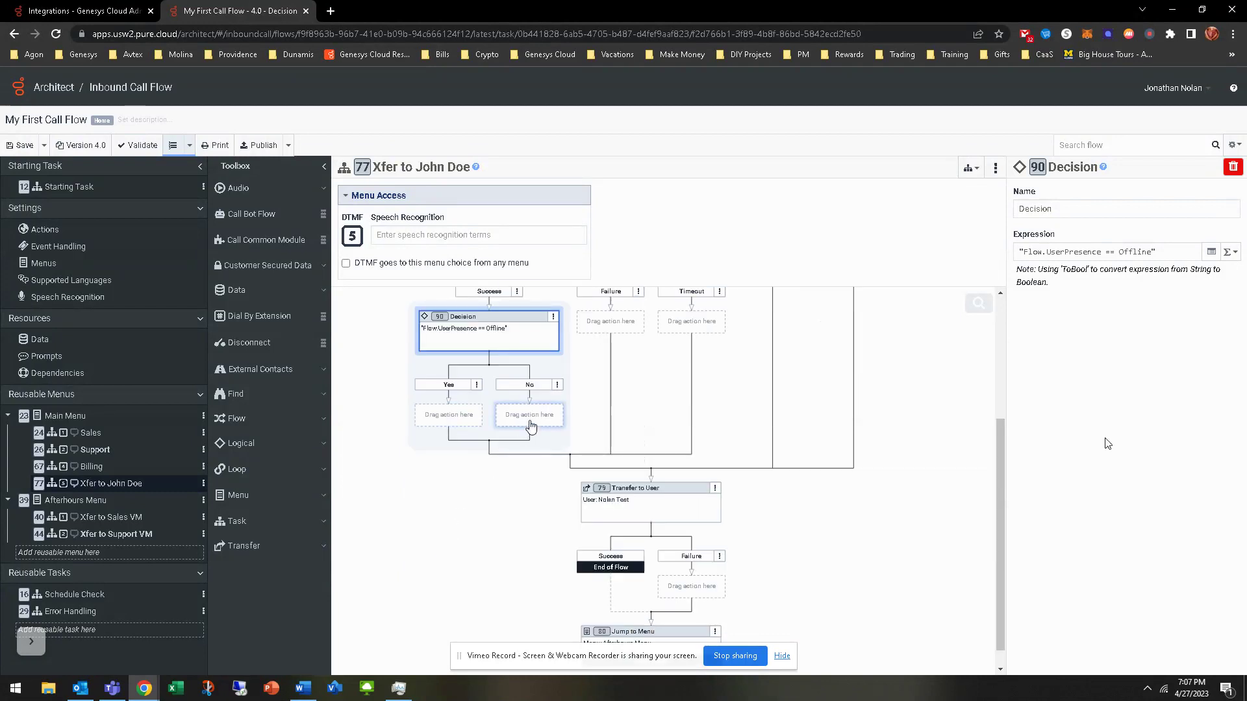
{"action": "right_click", "coordinate": [529, 421]}
{"action": "scroll", "coordinate": [468, 559], "scroll_direction": "down", "scroll_amount": 1}
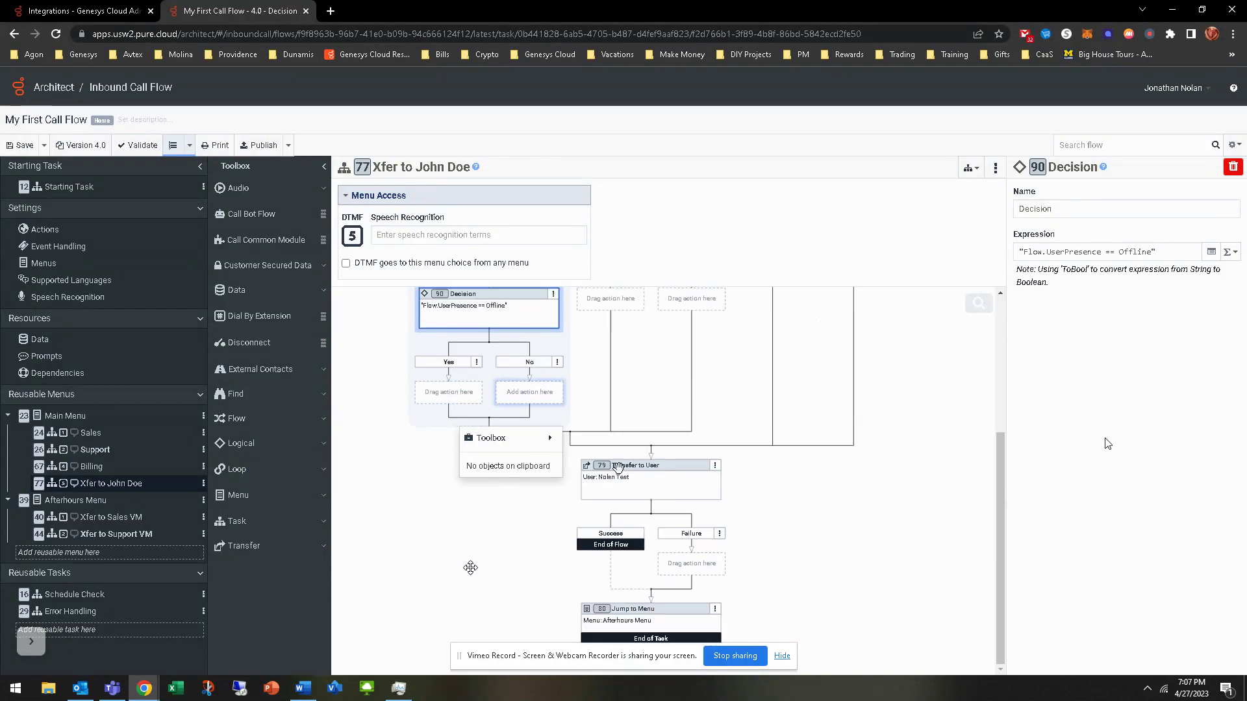
{"action": "left_click_drag", "start_coordinate": [622, 464], "coordinate": [531, 393]}
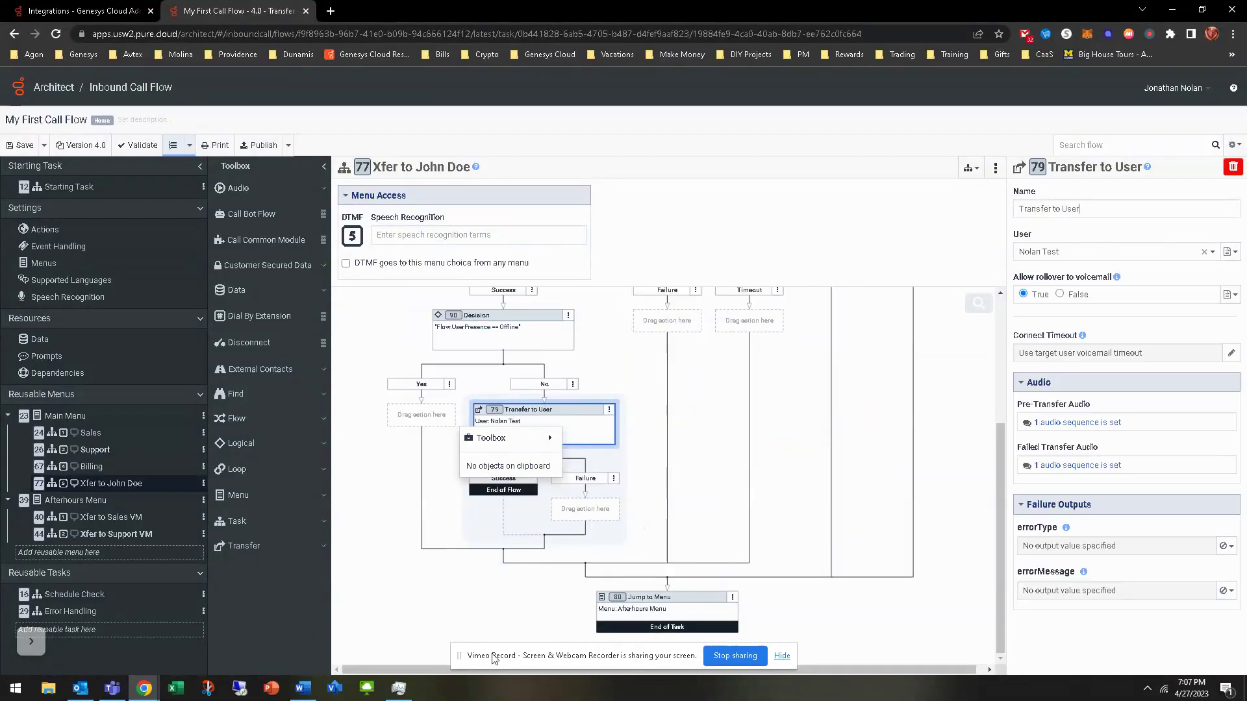
{"action": "left_click", "coordinate": [364, 511]}
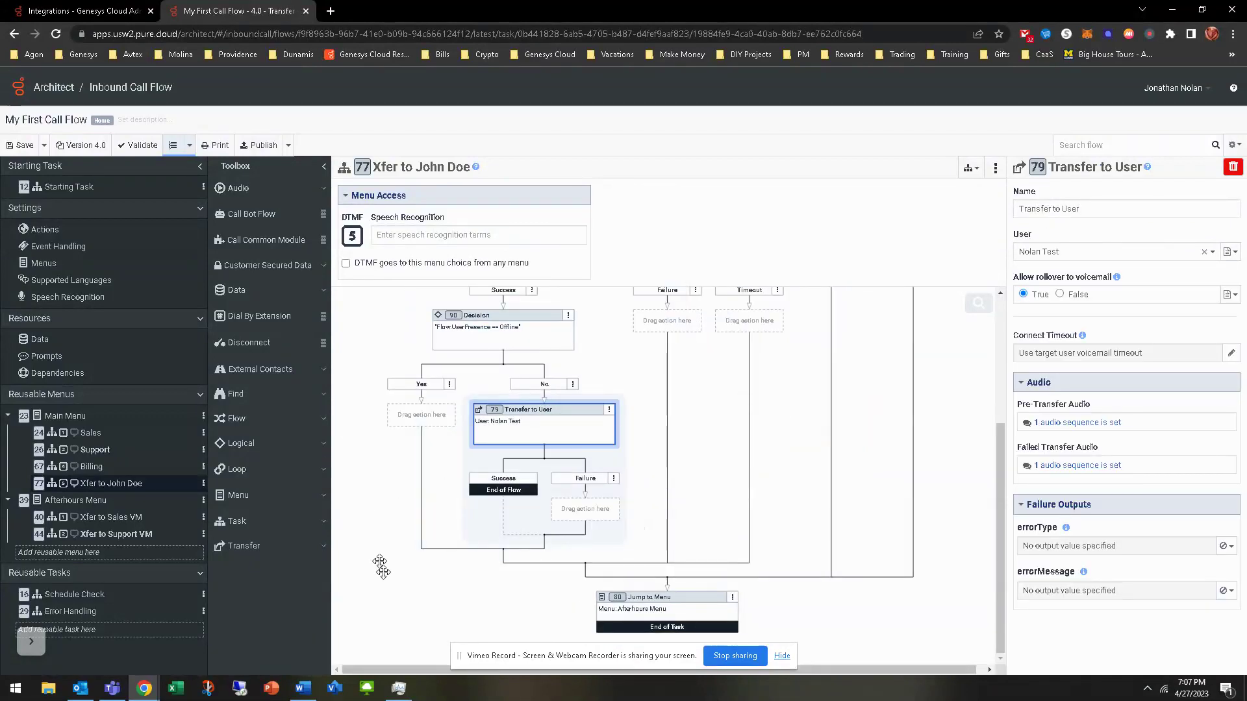
{"action": "scroll", "coordinate": [381, 566], "scroll_direction": "up", "scroll_amount": 3}
{"action": "left_click", "coordinate": [500, 464]}
{"action": "scroll", "coordinate": [500, 465], "scroll_direction": "up", "scroll_amount": 1}
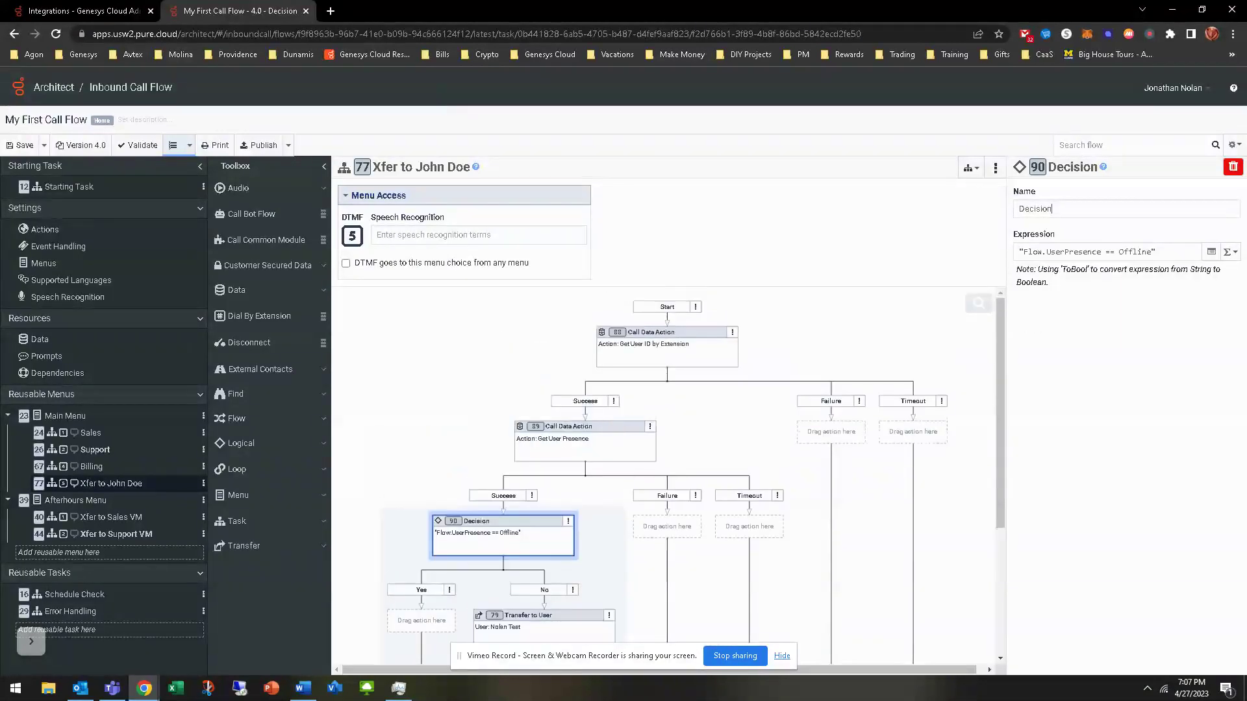
{"action": "left_click", "coordinate": [669, 343]}
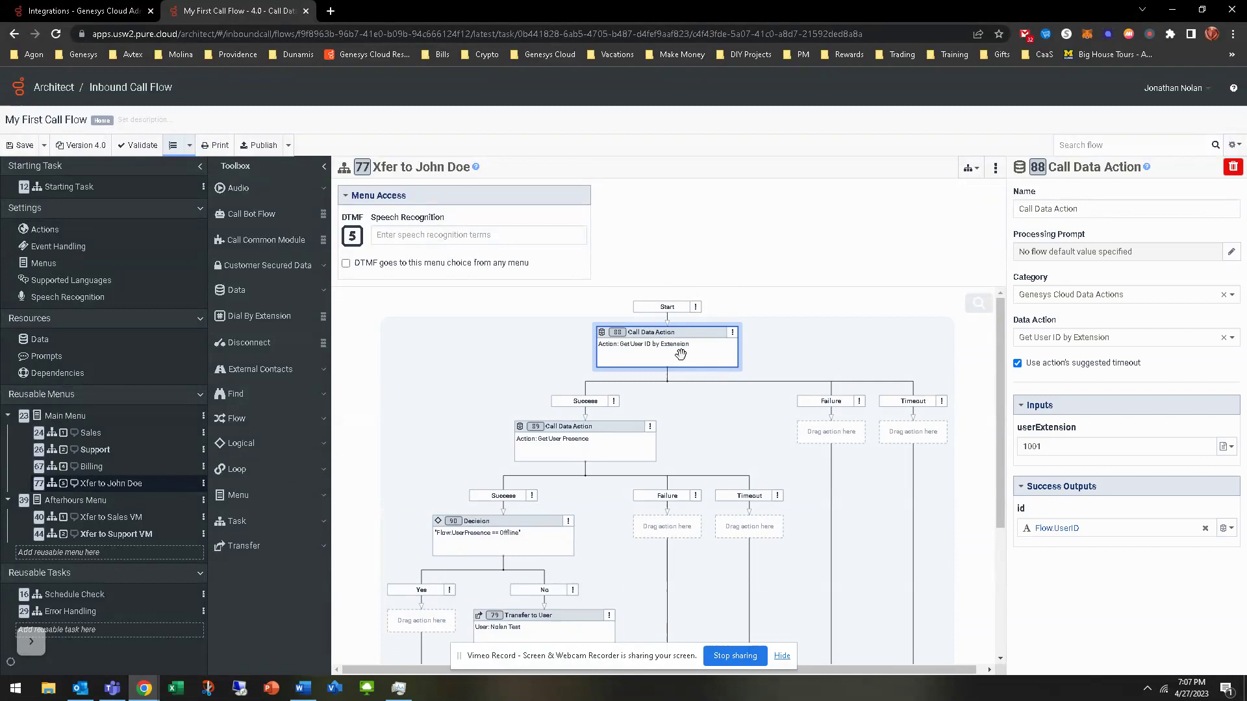
{"action": "left_click", "coordinate": [575, 437]}
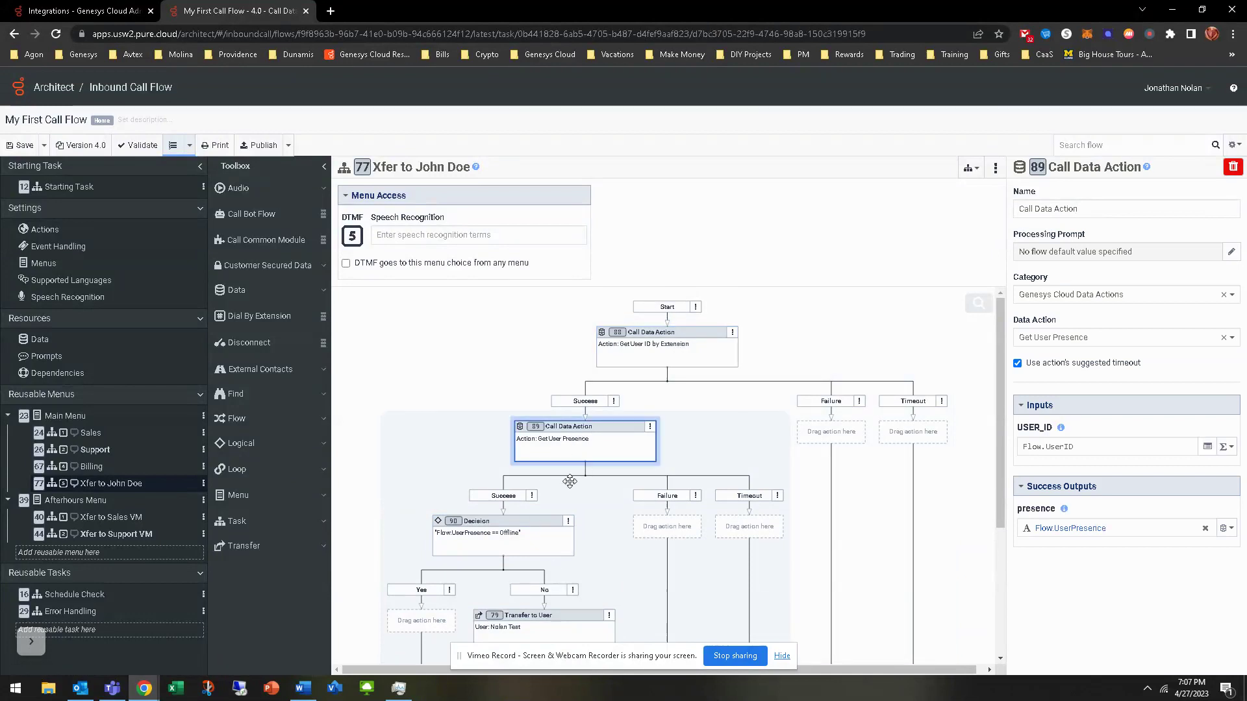
{"action": "scroll", "coordinate": [570, 481], "scroll_direction": "down", "scroll_amount": 2}
{"action": "left_click", "coordinate": [519, 412]}
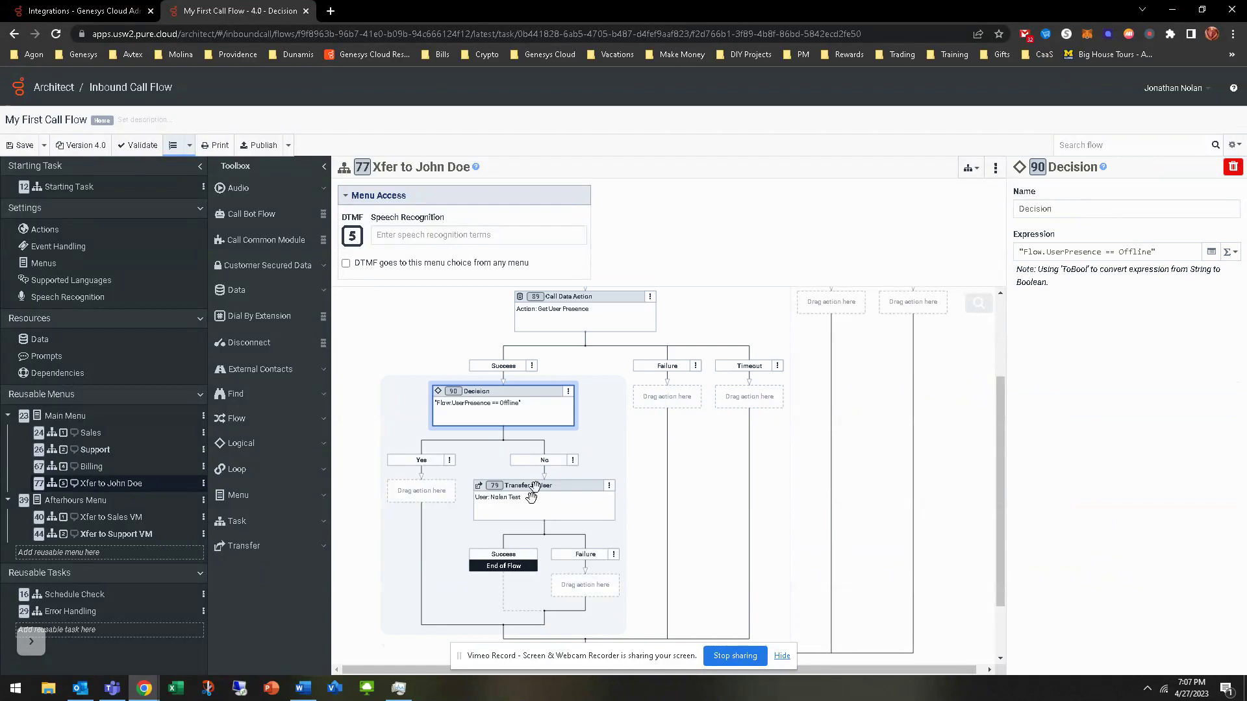
{"action": "left_click", "coordinate": [536, 491]}
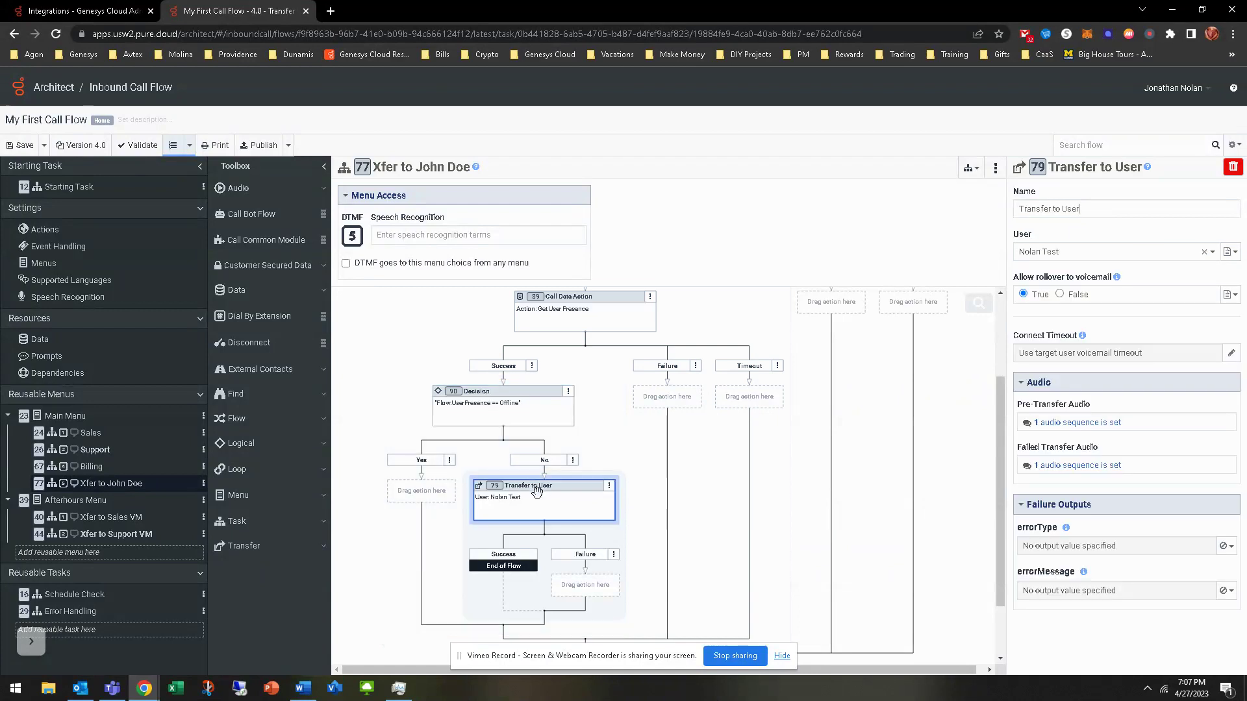
{"action": "scroll", "coordinate": [537, 491], "scroll_direction": "down", "scroll_amount": 1}
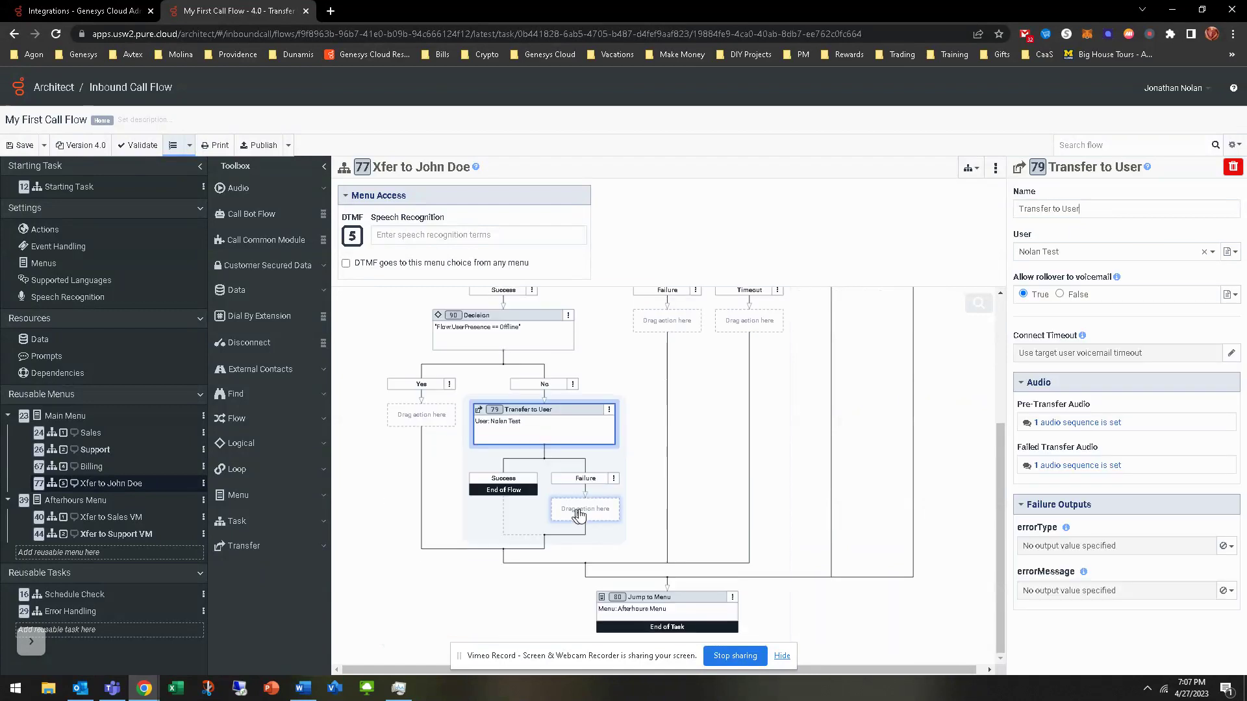
{"action": "left_click", "coordinate": [681, 616]}
{"action": "scroll", "coordinate": [460, 601], "scroll_direction": "up", "scroll_amount": 2}
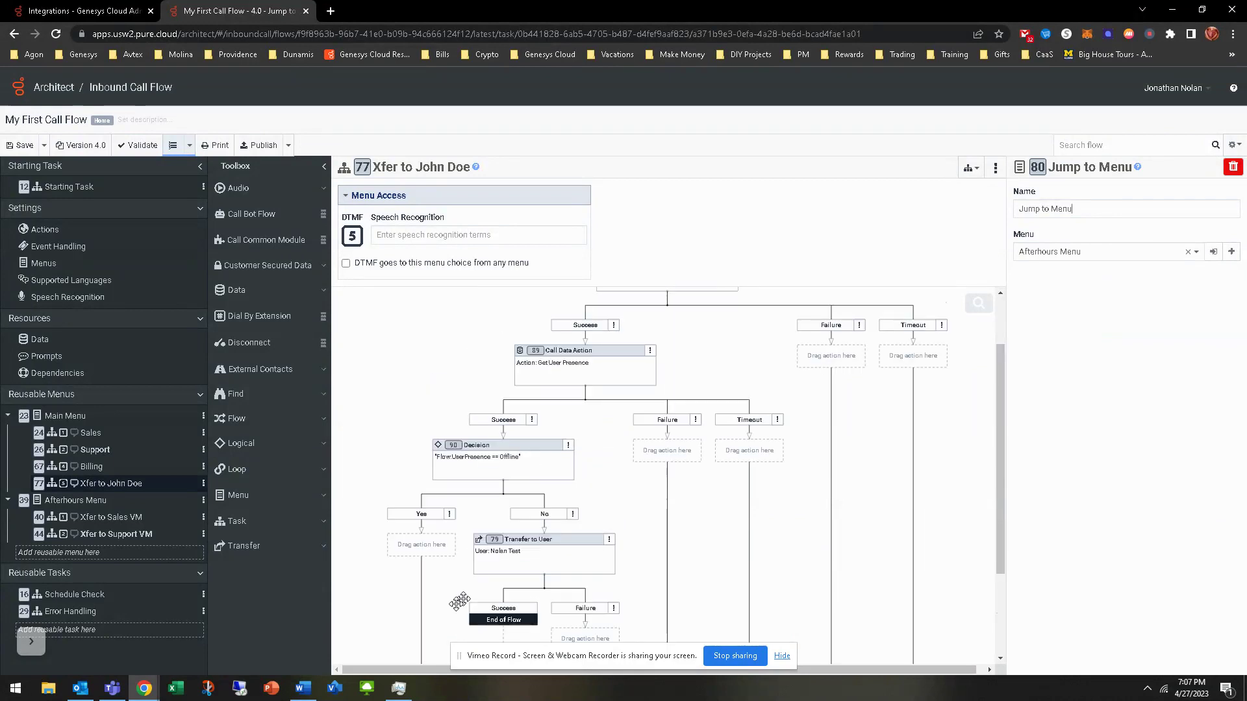
{"action": "left_click", "coordinate": [504, 458]}
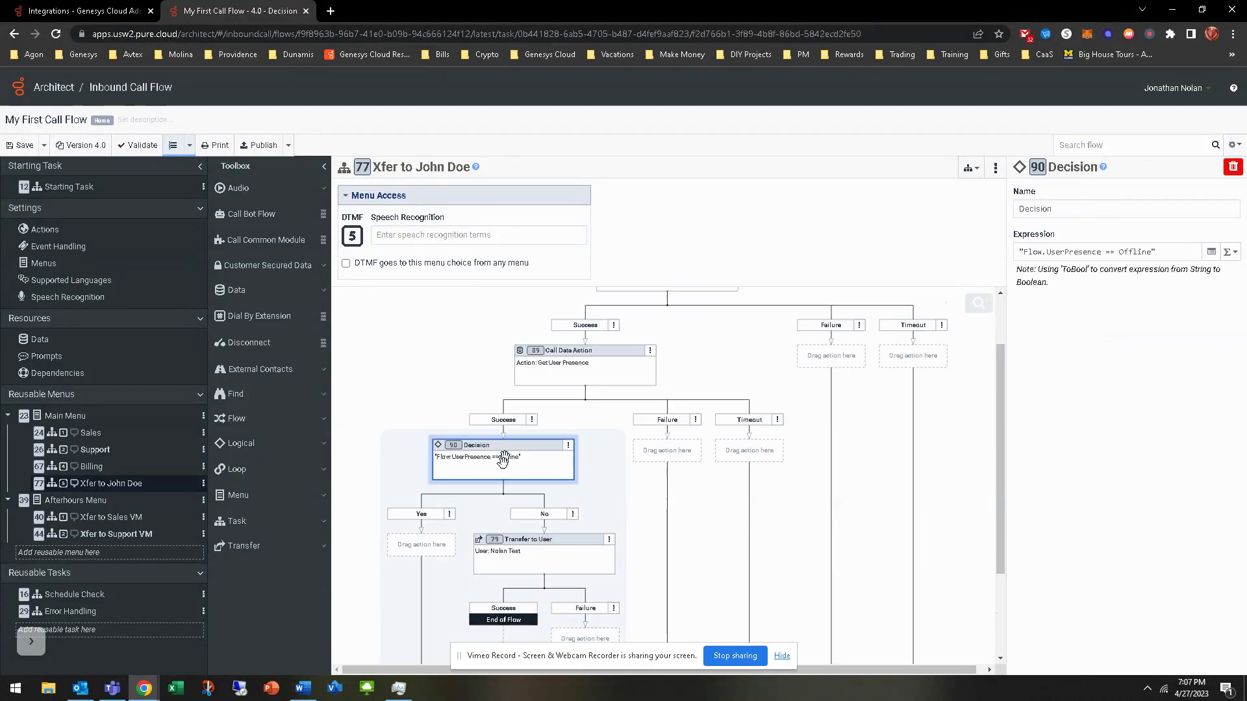
{"action": "right_click", "coordinate": [426, 552]}
Insert a Transfer to ACD action into the Decision's empty Yes slot.
{"action": "mouse_move", "coordinate": [393, 569]}
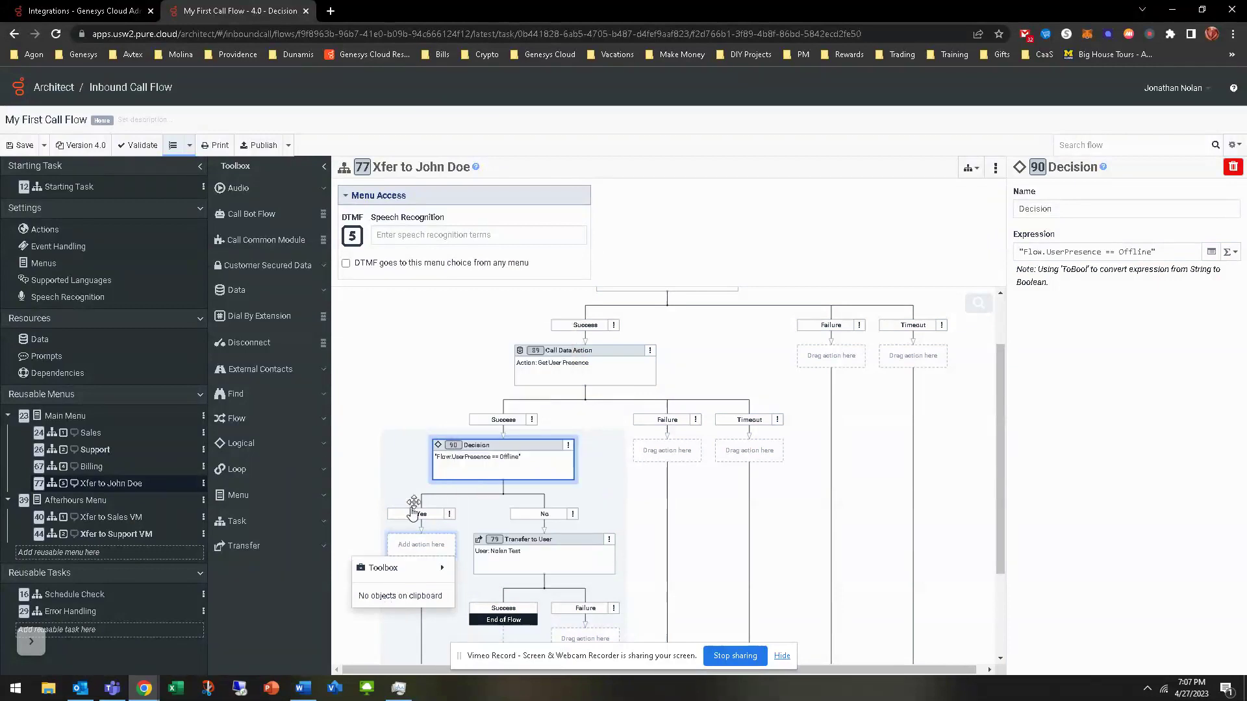
{"action": "scroll", "coordinate": [415, 493], "scroll_direction": "down", "scroll_amount": 2}
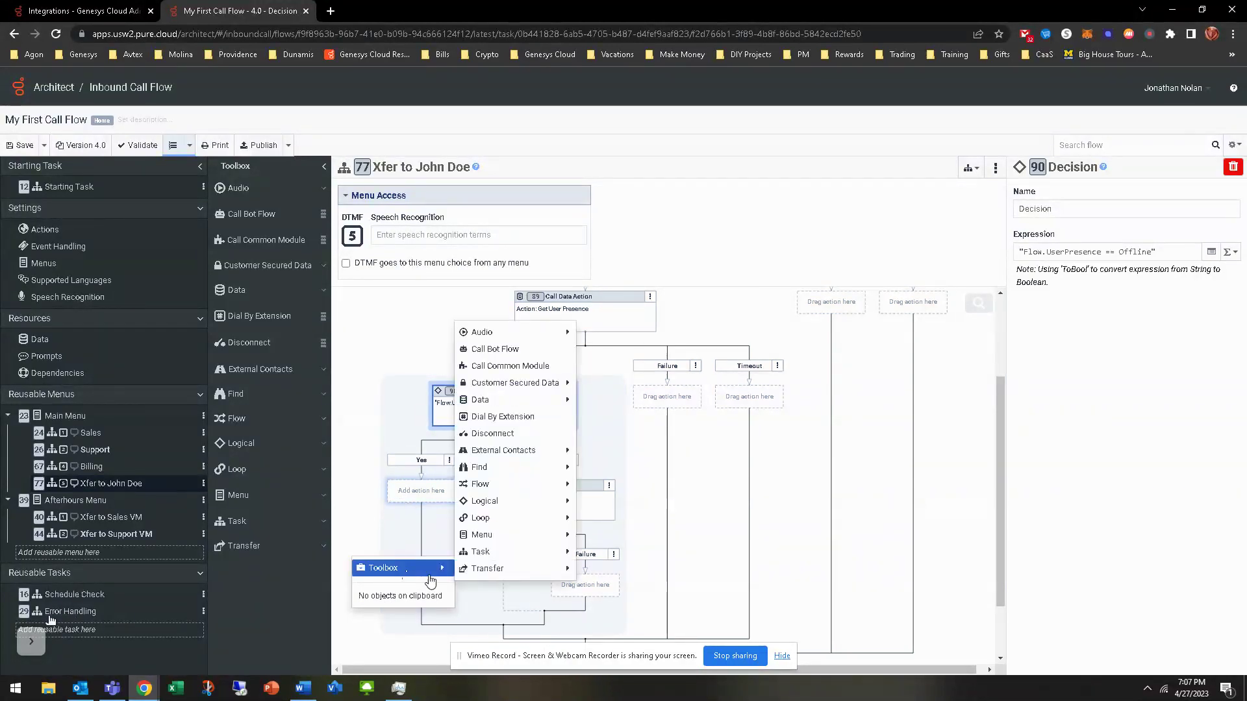
{"action": "mouse_move", "coordinate": [522, 569]}
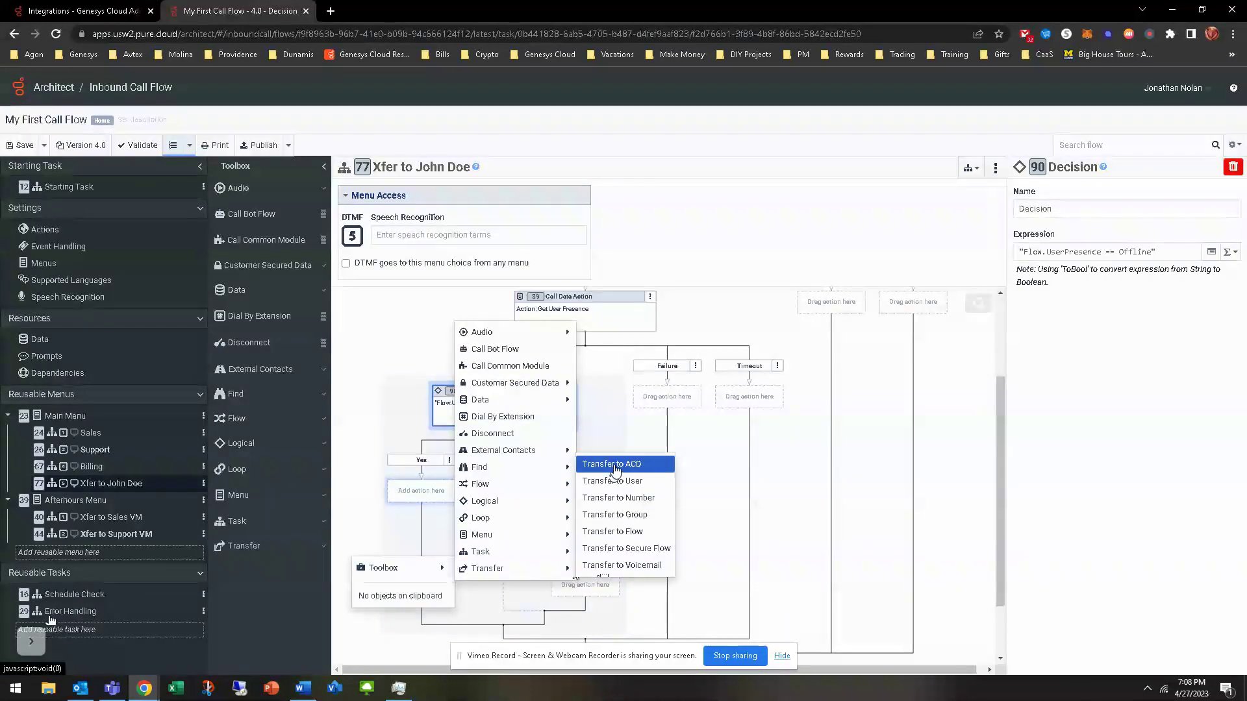
{"action": "left_click", "coordinate": [615, 471]}
Route the transfer to the Sales queue and set pre-transfer audio to a 100 ms blank.
{"action": "left_click", "coordinate": [1087, 252]}
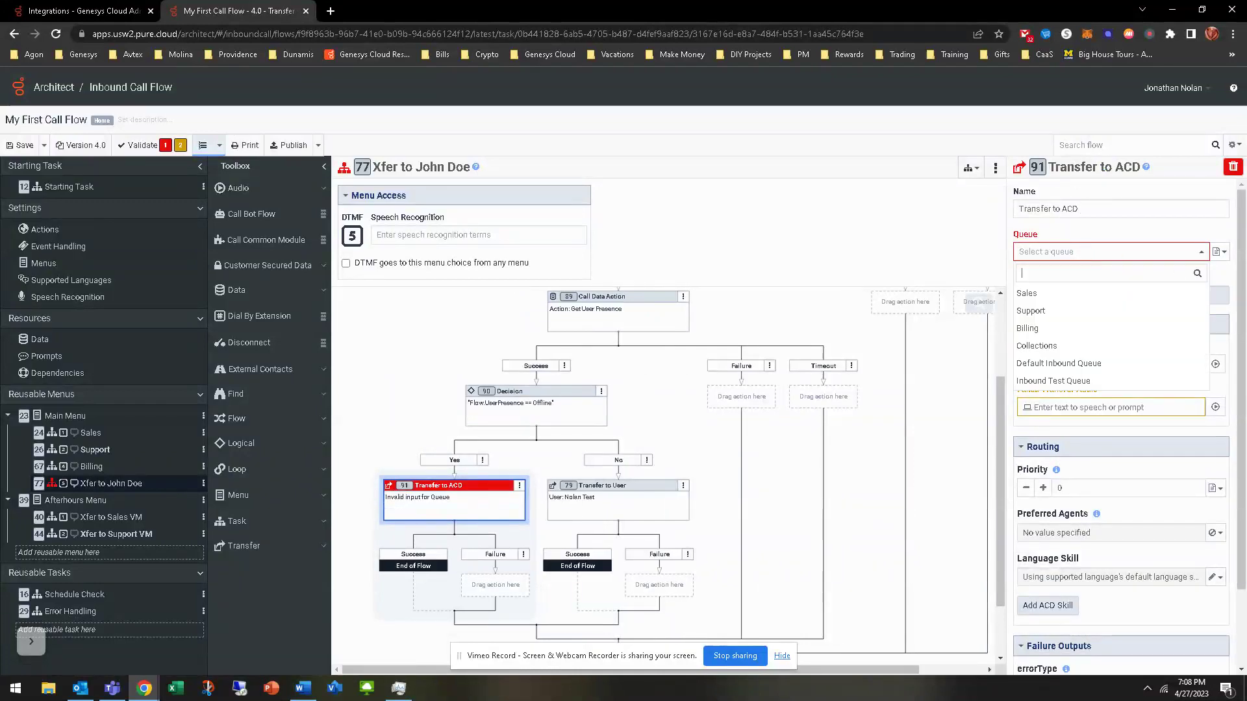
{"action": "left_click", "coordinate": [1068, 295]}
{"action": "left_click", "coordinate": [1213, 352]}
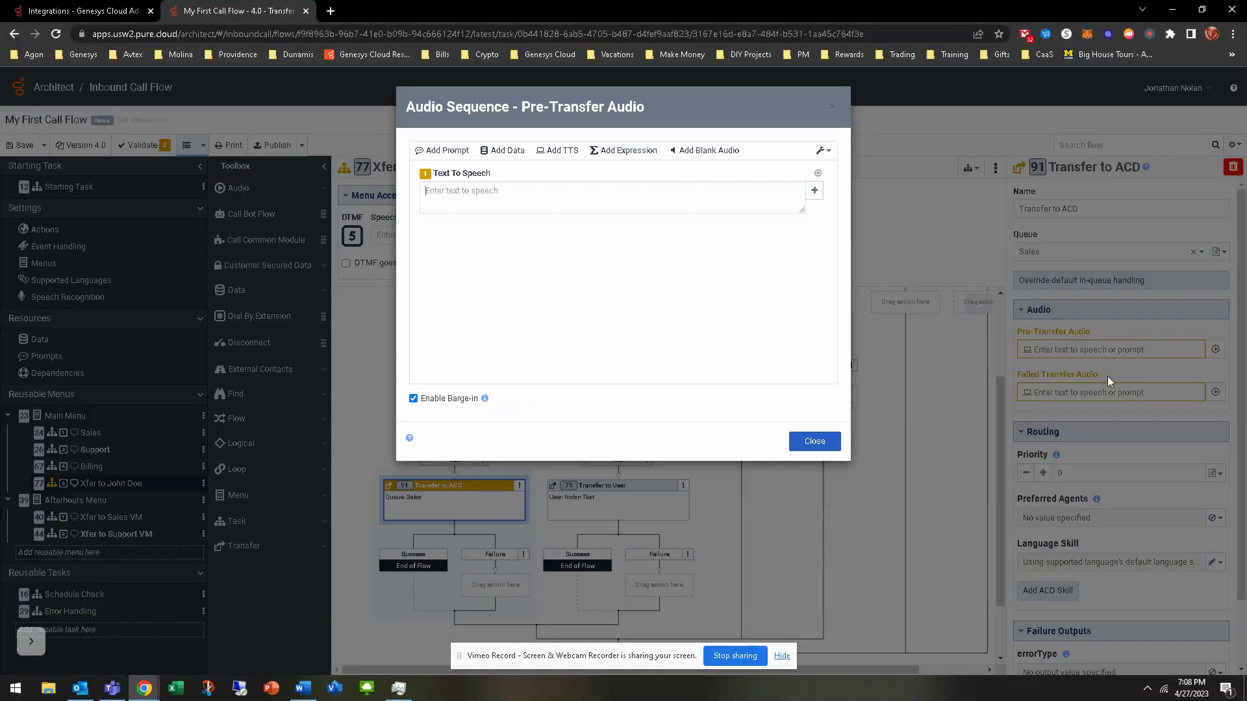
{"action": "left_click", "coordinate": [709, 151]}
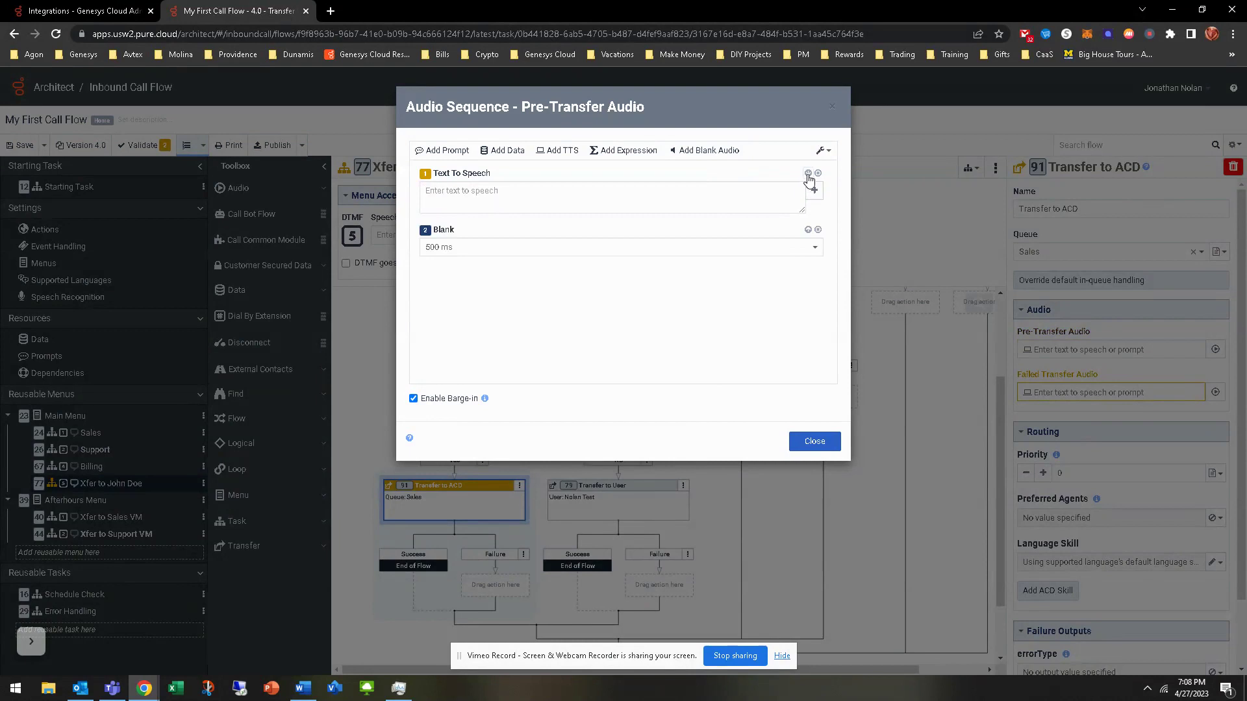
{"action": "left_click", "coordinate": [818, 173]}
{"action": "left_click", "coordinate": [790, 192]}
{"action": "left_click", "coordinate": [592, 208]}
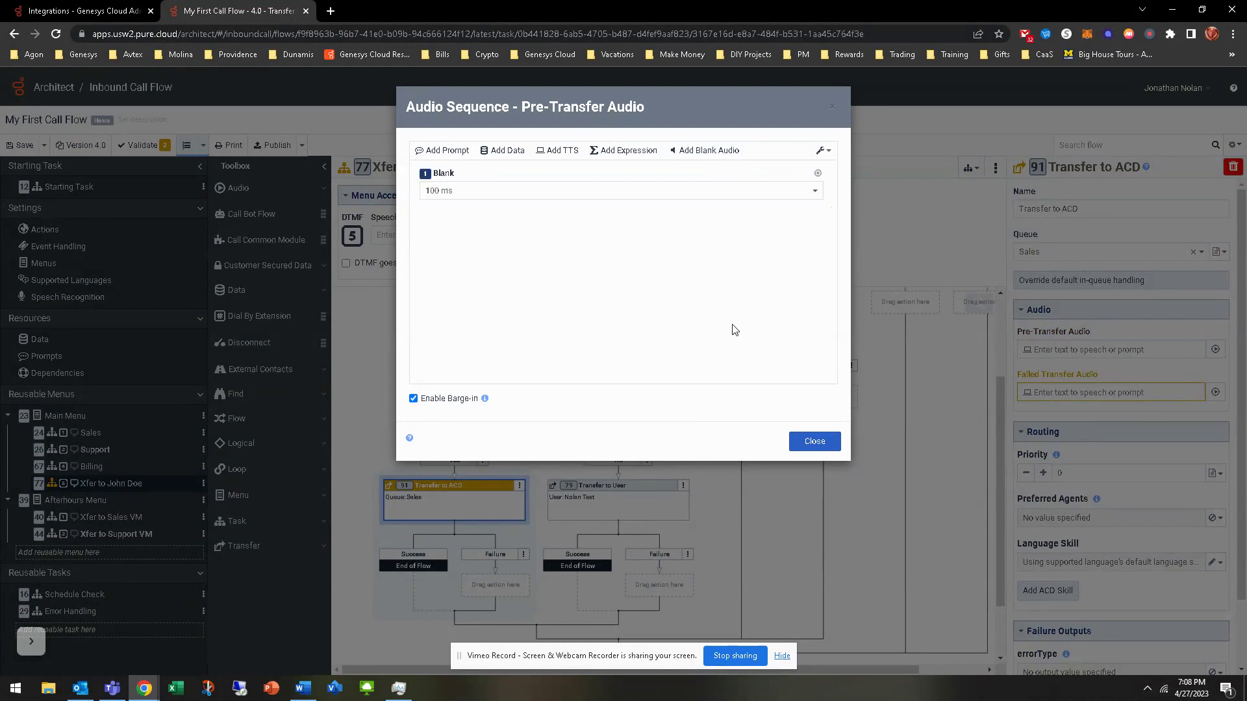
{"action": "left_click", "coordinate": [813, 441]}
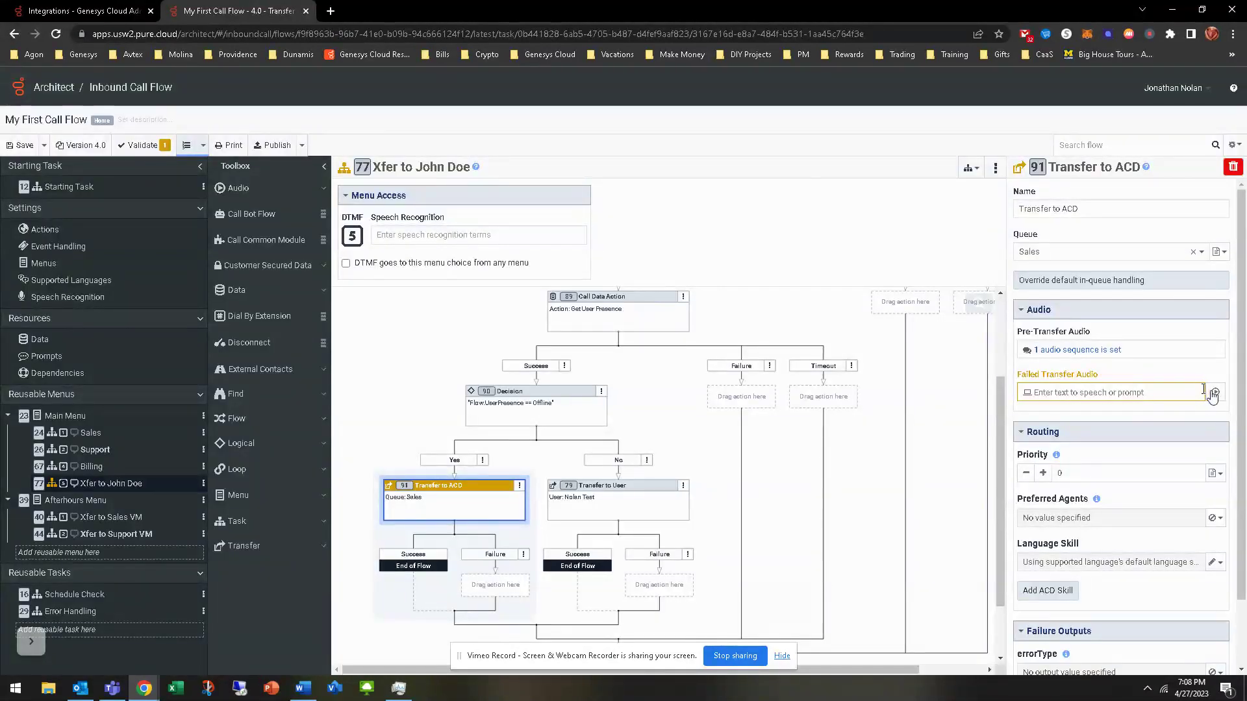
Replace the failed-transfer audio's text-to-speech item with a blank audio item.
{"action": "left_click", "coordinate": [1214, 393]}
{"action": "left_click", "coordinate": [708, 150]}
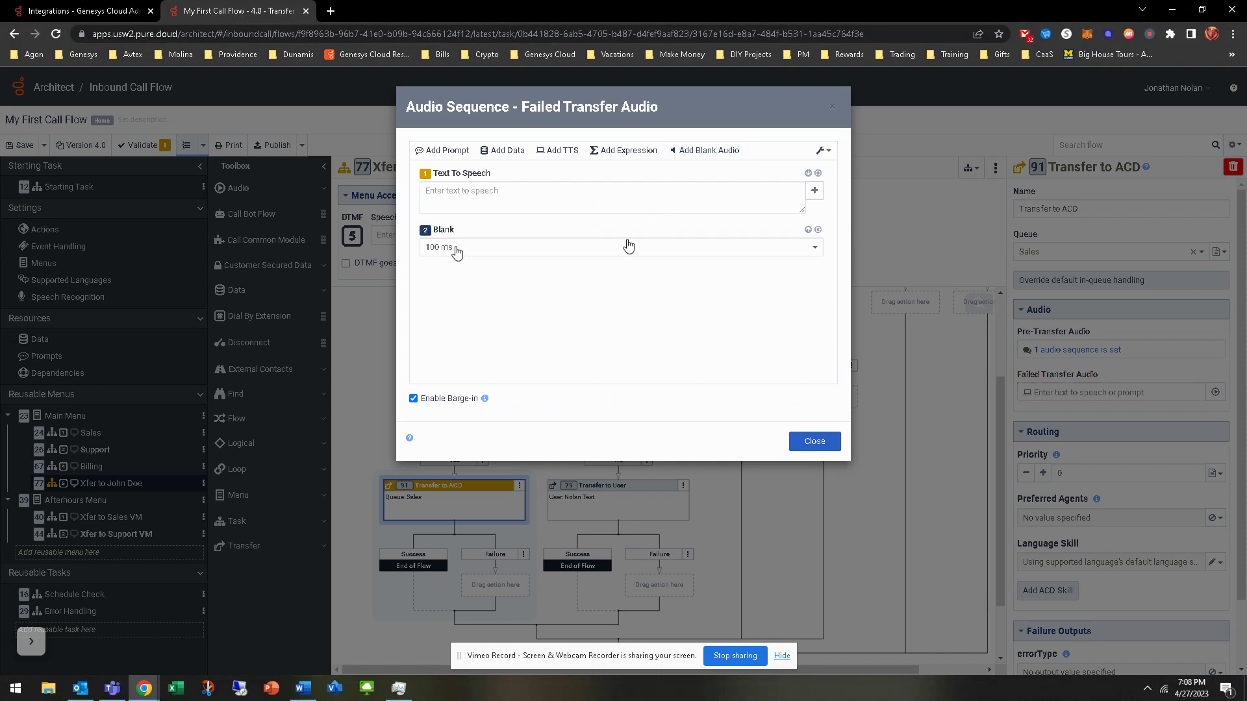
{"action": "left_click", "coordinate": [818, 174]}
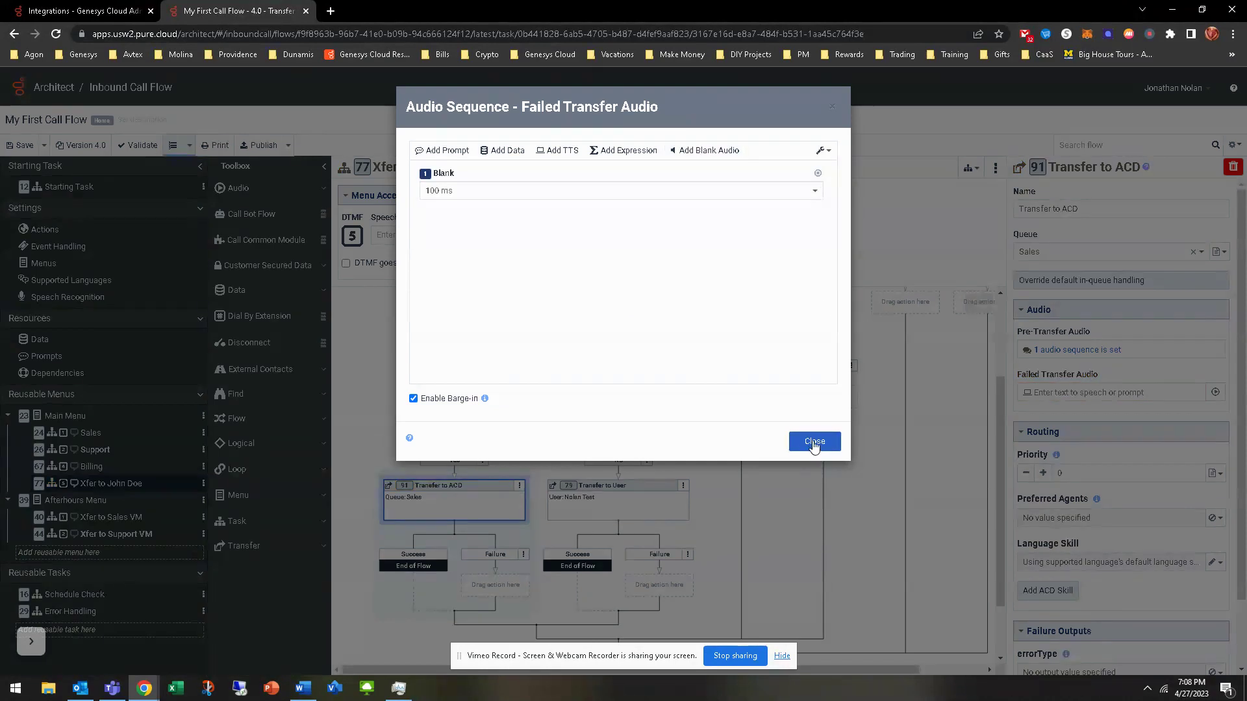
{"action": "left_click", "coordinate": [814, 441]}
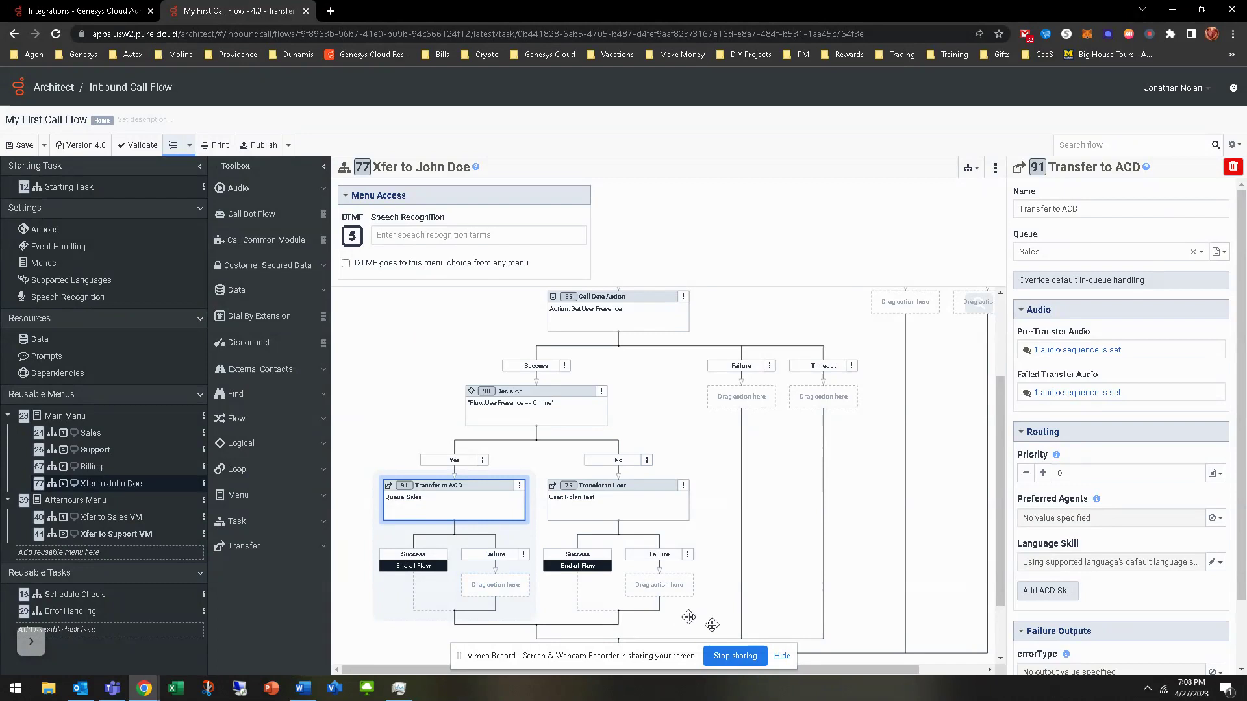
{"action": "scroll", "coordinate": [852, 671], "scroll_direction": "right", "scroll_amount": 3}
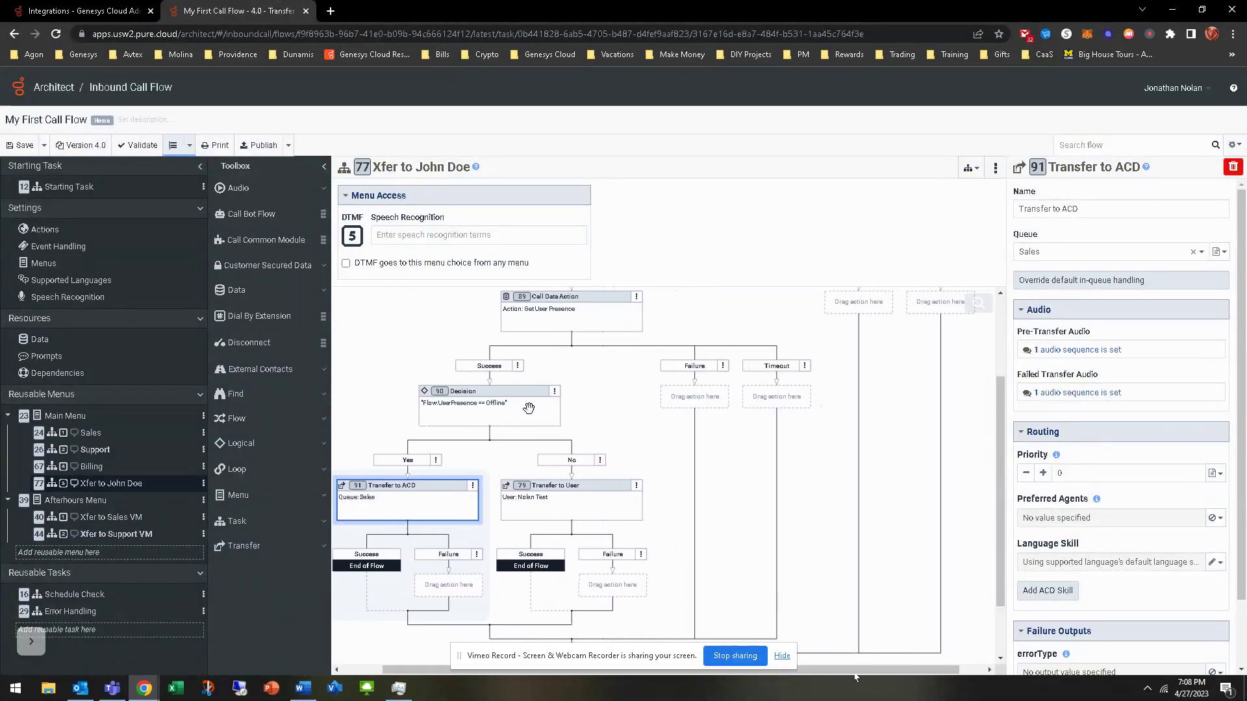
{"action": "scroll", "coordinate": [533, 402], "scroll_direction": "left", "scroll_amount": 3}
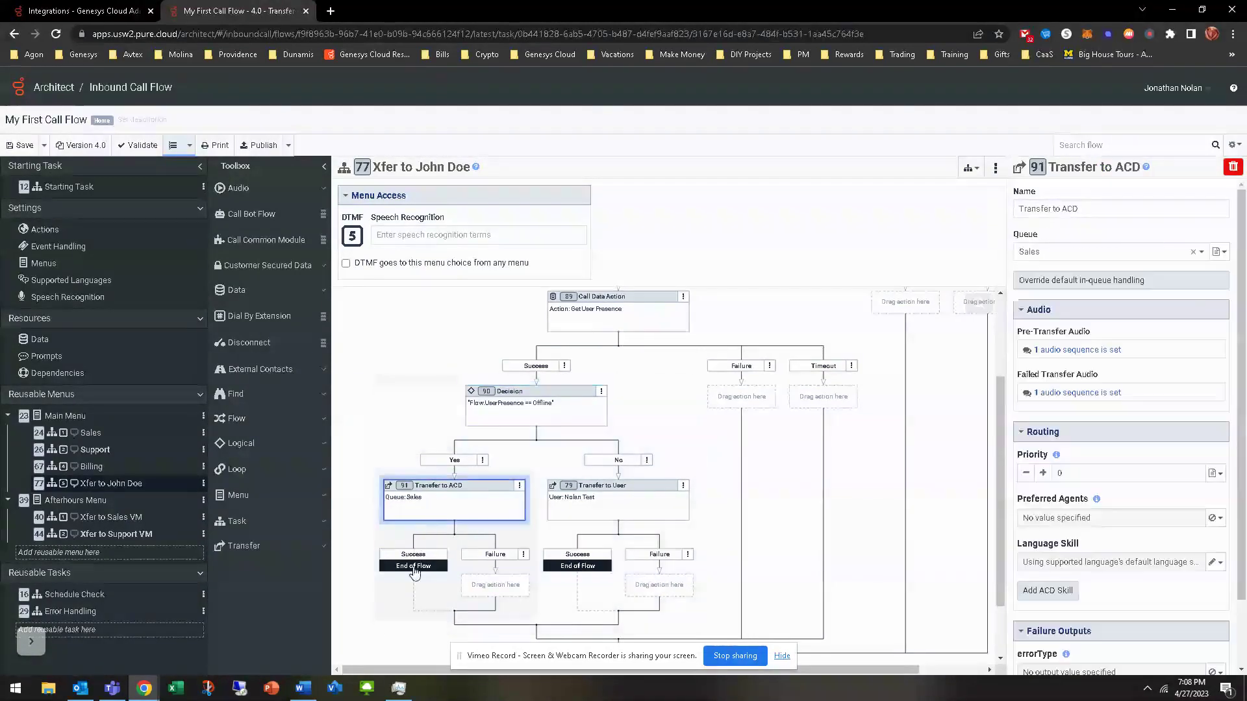
{"action": "left_click", "coordinate": [536, 398]}
{"action": "scroll", "coordinate": [848, 669], "scroll_direction": "right", "scroll_amount": 5}
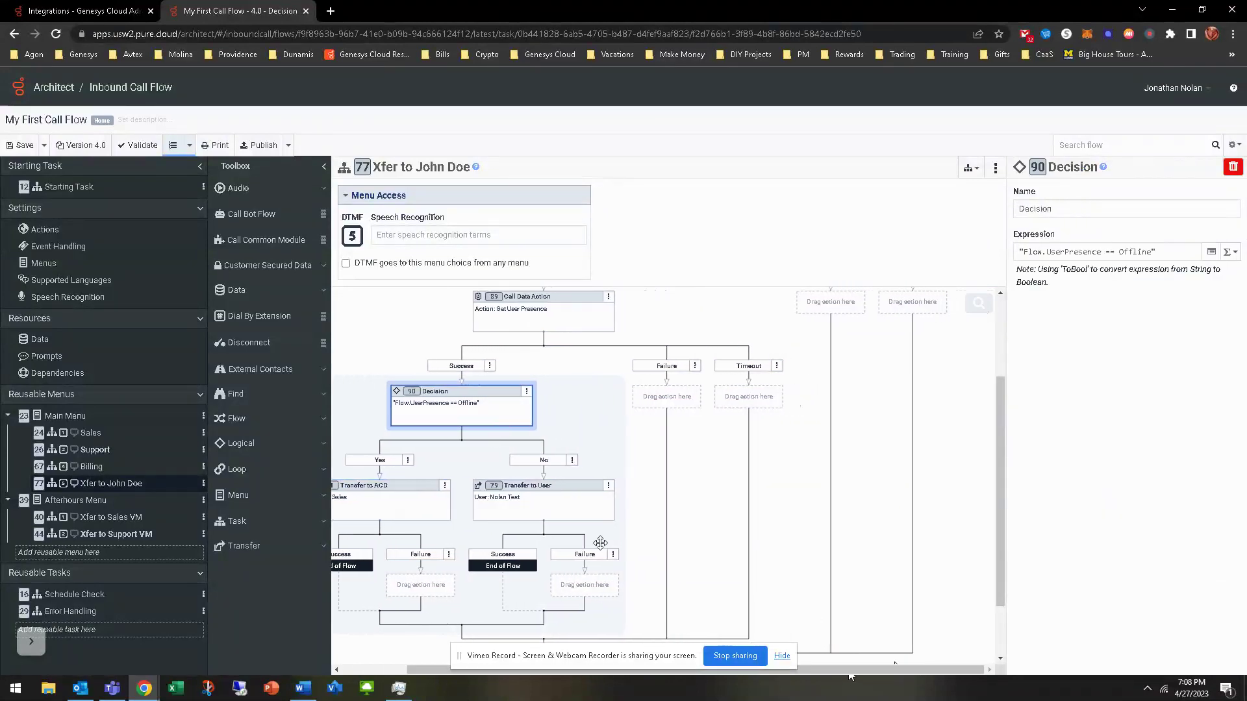
{"action": "scroll", "coordinate": [714, 455], "scroll_direction": "up", "scroll_amount": 2}
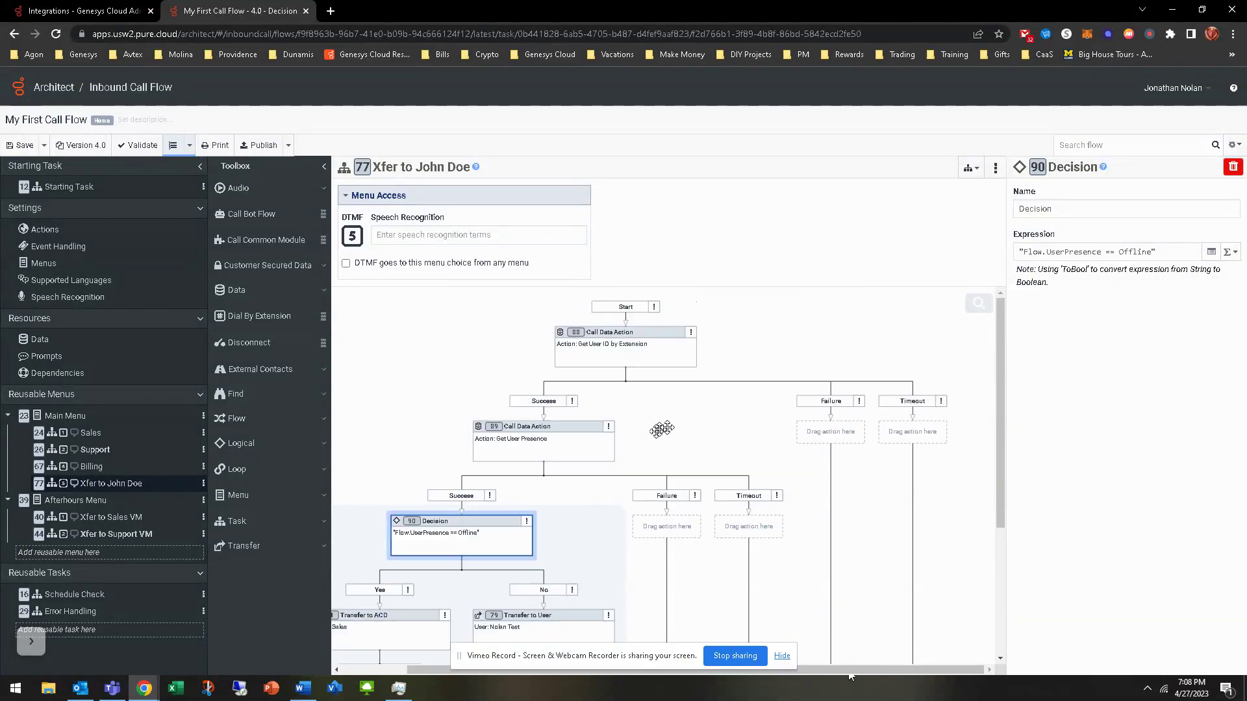
{"action": "scroll", "coordinate": [666, 430], "scroll_direction": "down", "scroll_amount": 3}
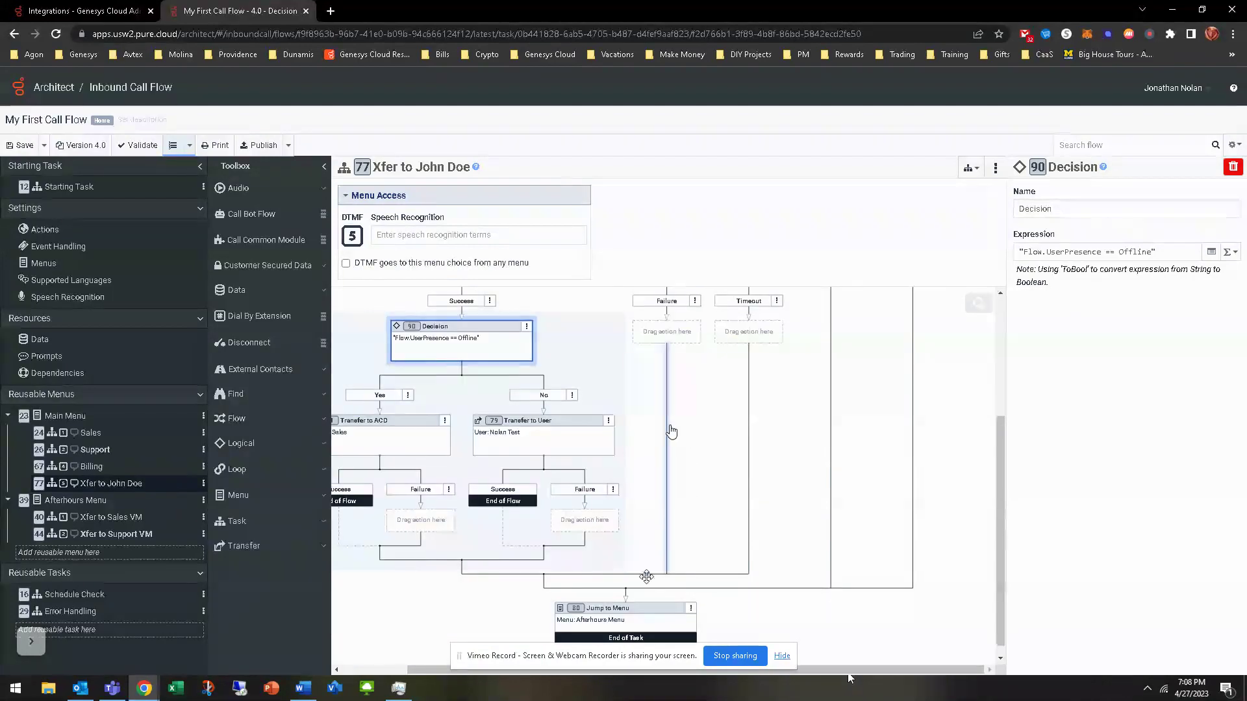
{"action": "scroll", "coordinate": [670, 432], "scroll_direction": "up", "scroll_amount": 1}
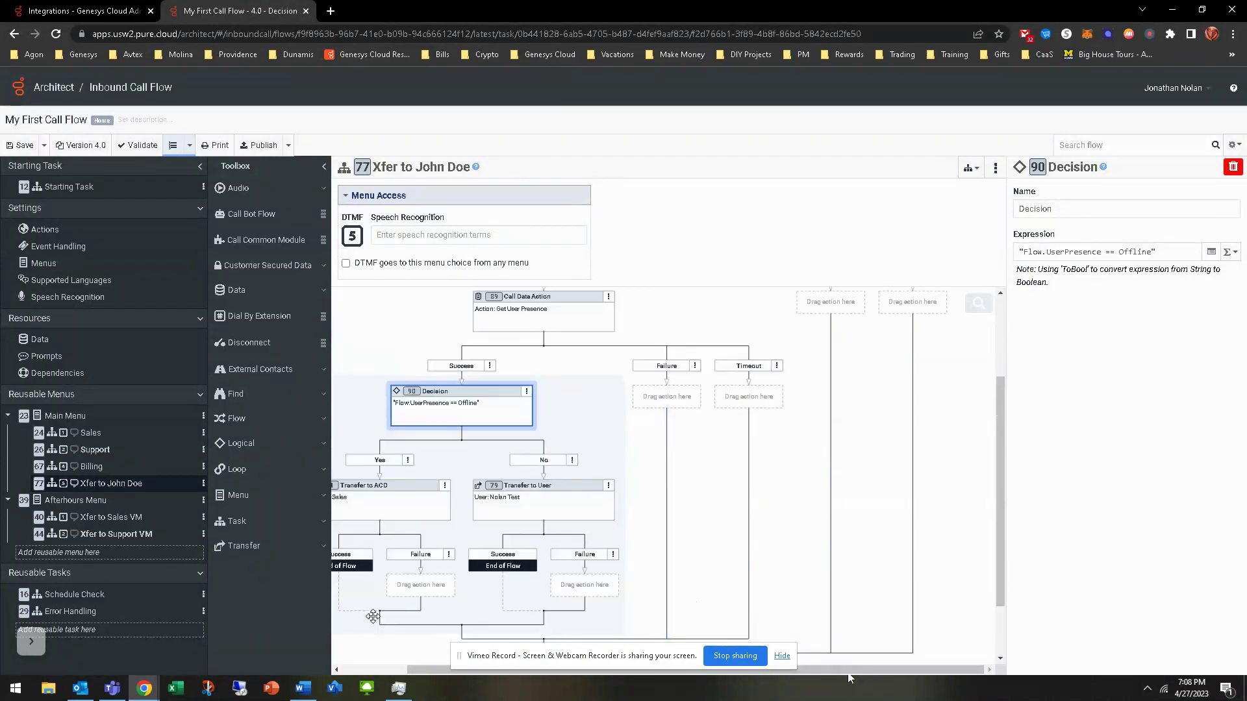
{"action": "left_click", "coordinate": [89, 616]}
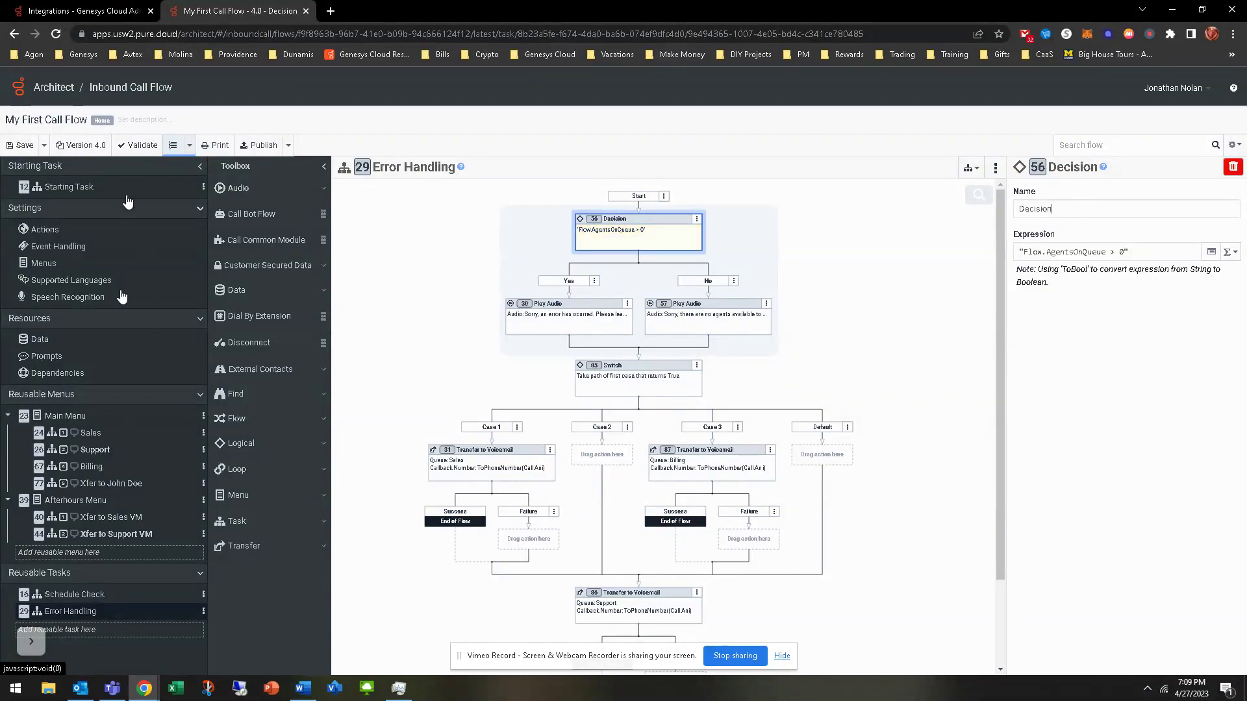
Copy the Update Data step from the Sales menu flow.
{"action": "left_click", "coordinate": [97, 486]}
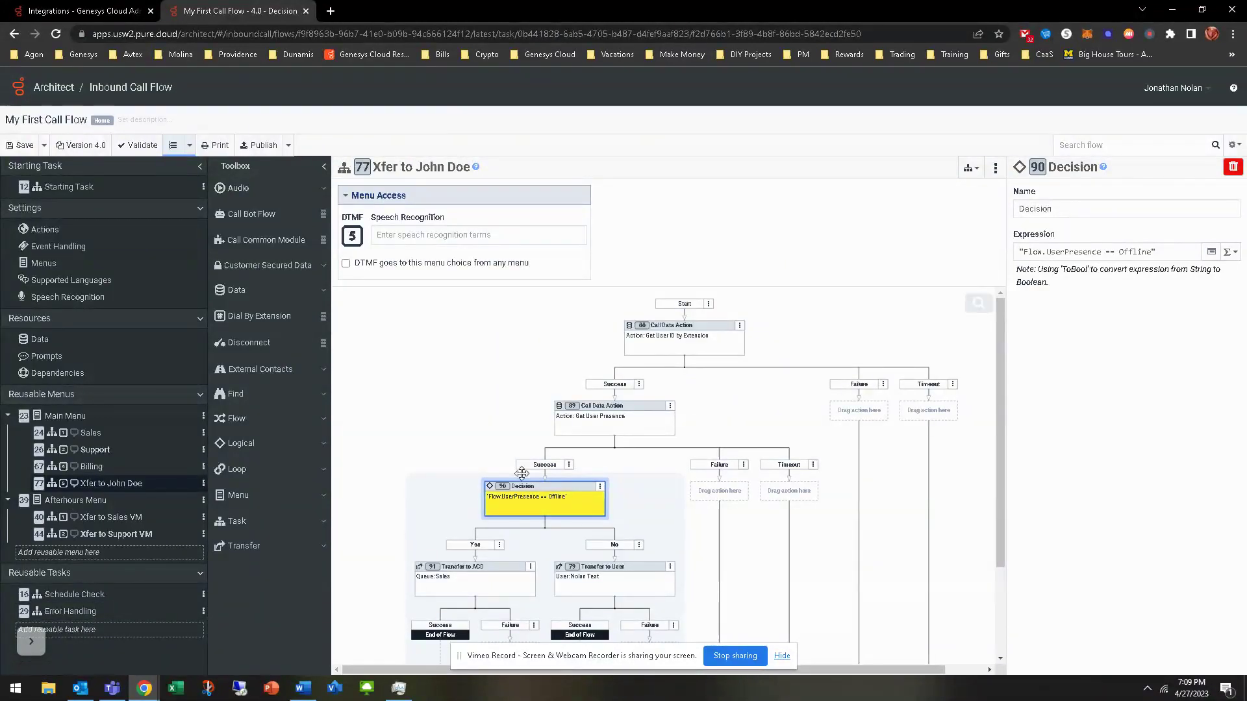
{"action": "left_click", "coordinate": [91, 433]}
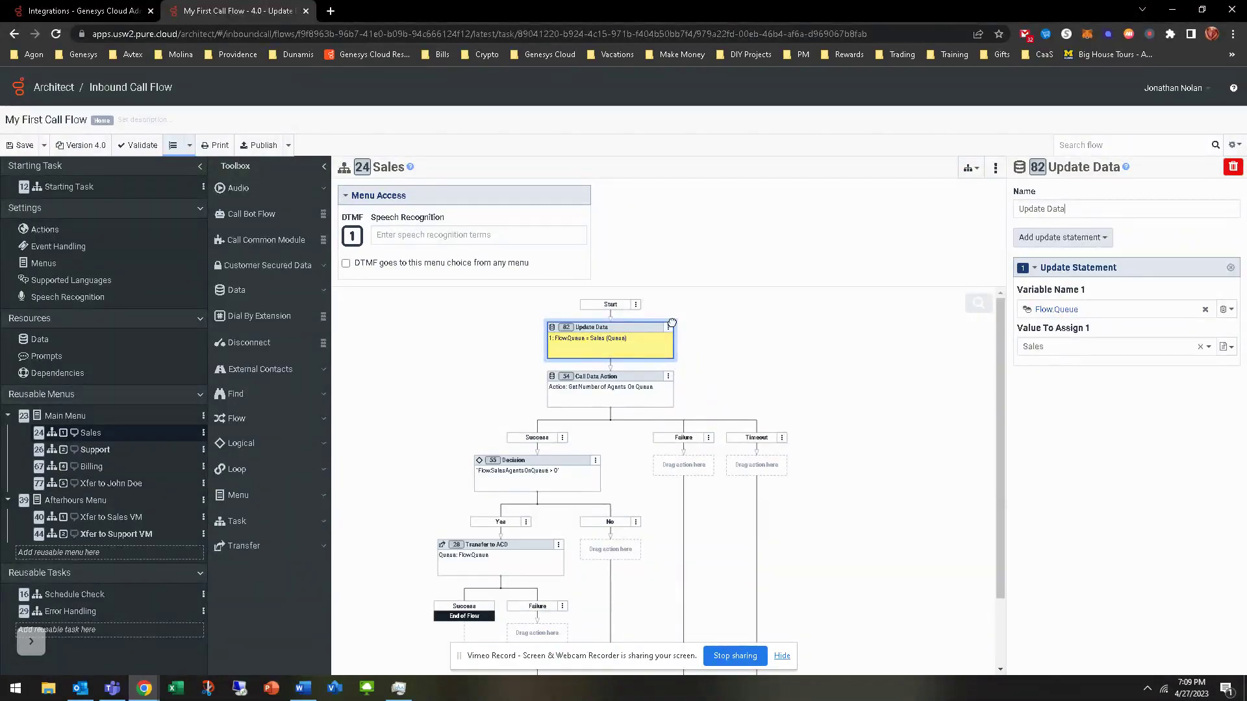
{"action": "left_click", "coordinate": [668, 328]}
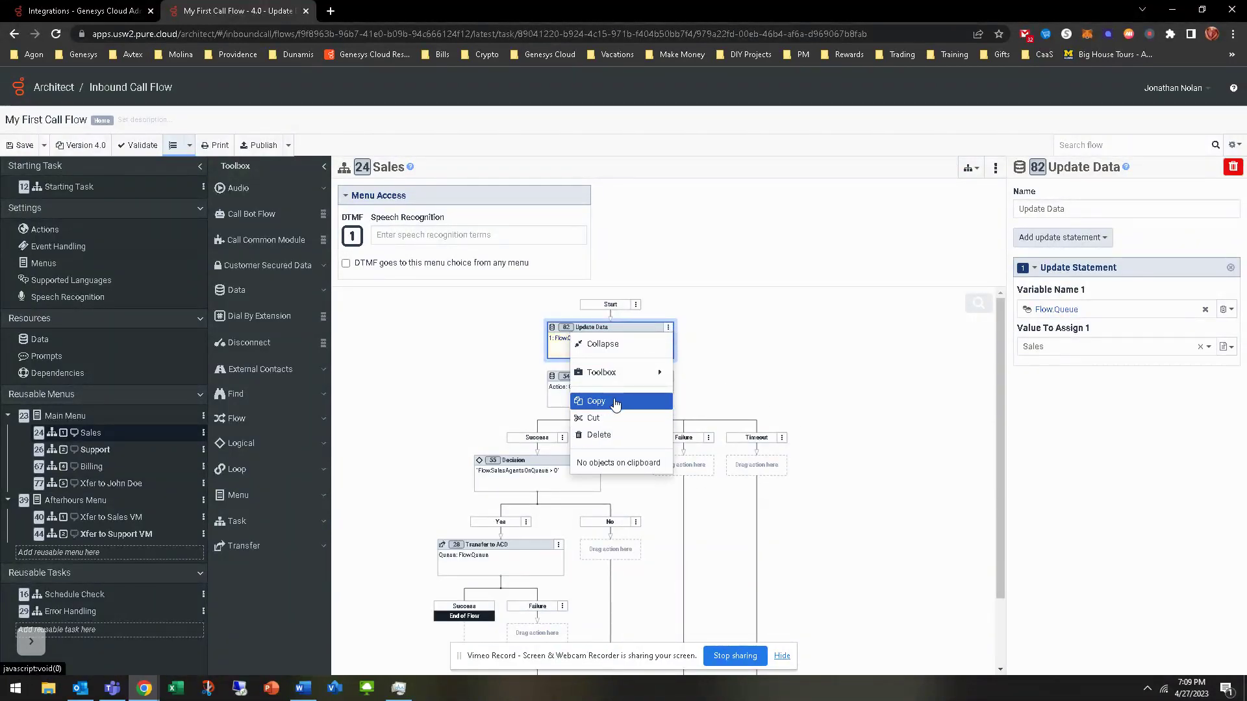
{"action": "left_click", "coordinate": [607, 402]}
Paste the Update Data step into Xfer to John Doe just above Jump to Menu.
{"action": "left_click", "coordinate": [110, 484]}
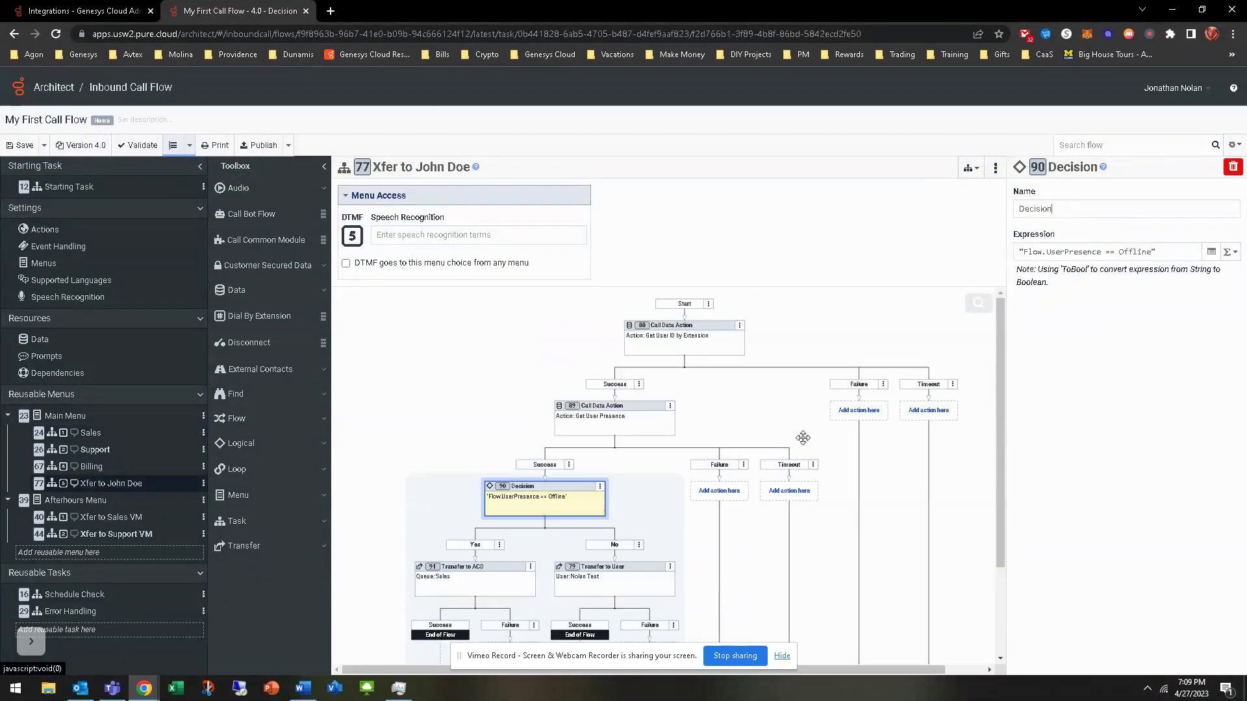
{"action": "scroll", "coordinate": [860, 472], "scroll_direction": "down", "scroll_amount": 1}
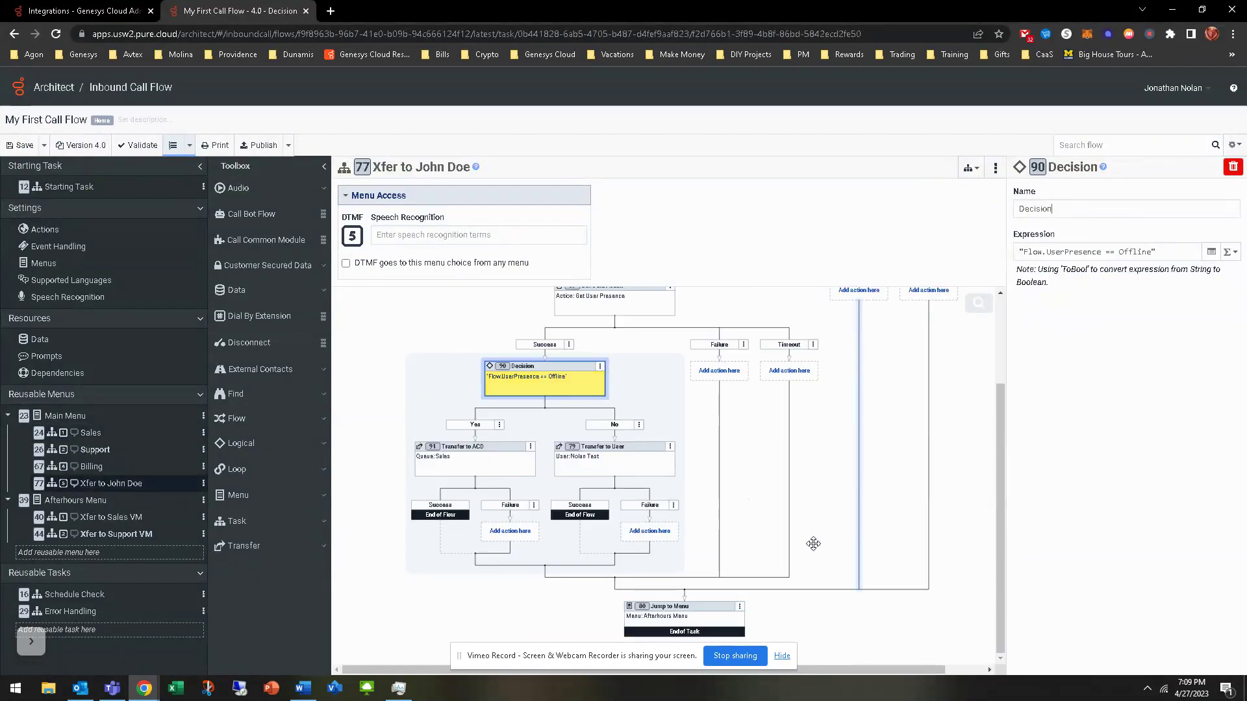
{"action": "right_click", "coordinate": [688, 601]}
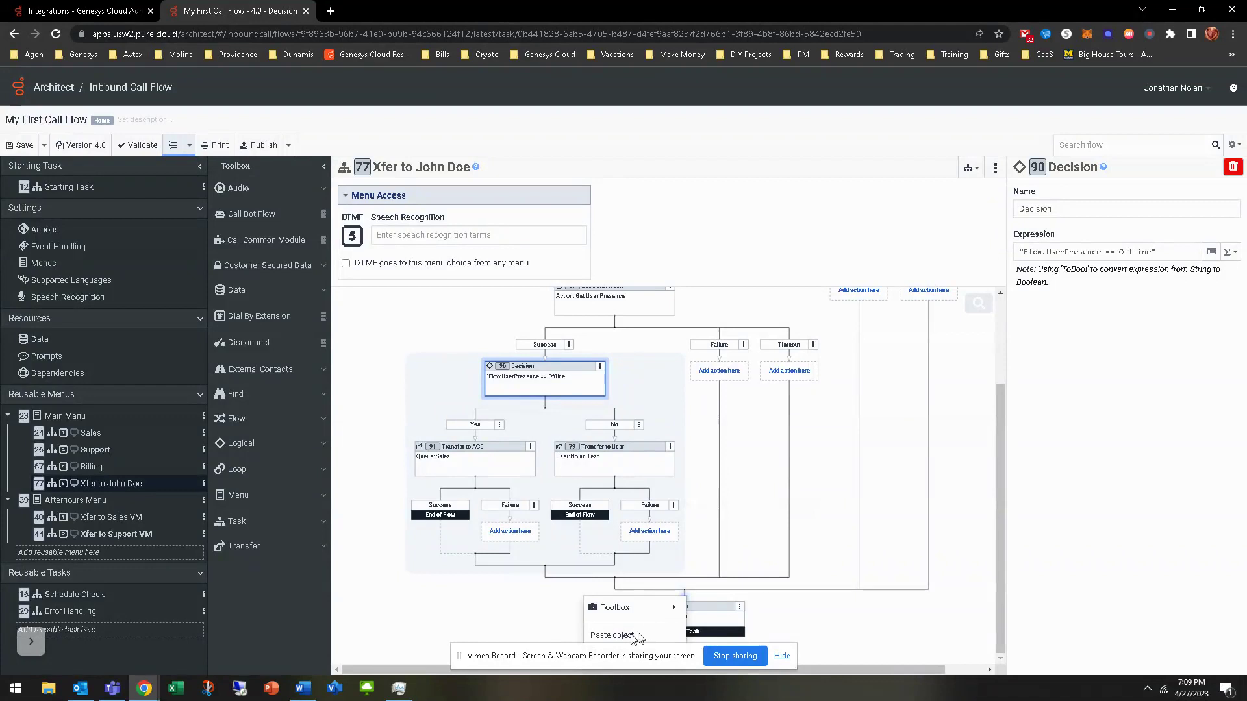
{"action": "mouse_move", "coordinate": [666, 607]}
{"action": "left_click", "coordinate": [869, 621]}
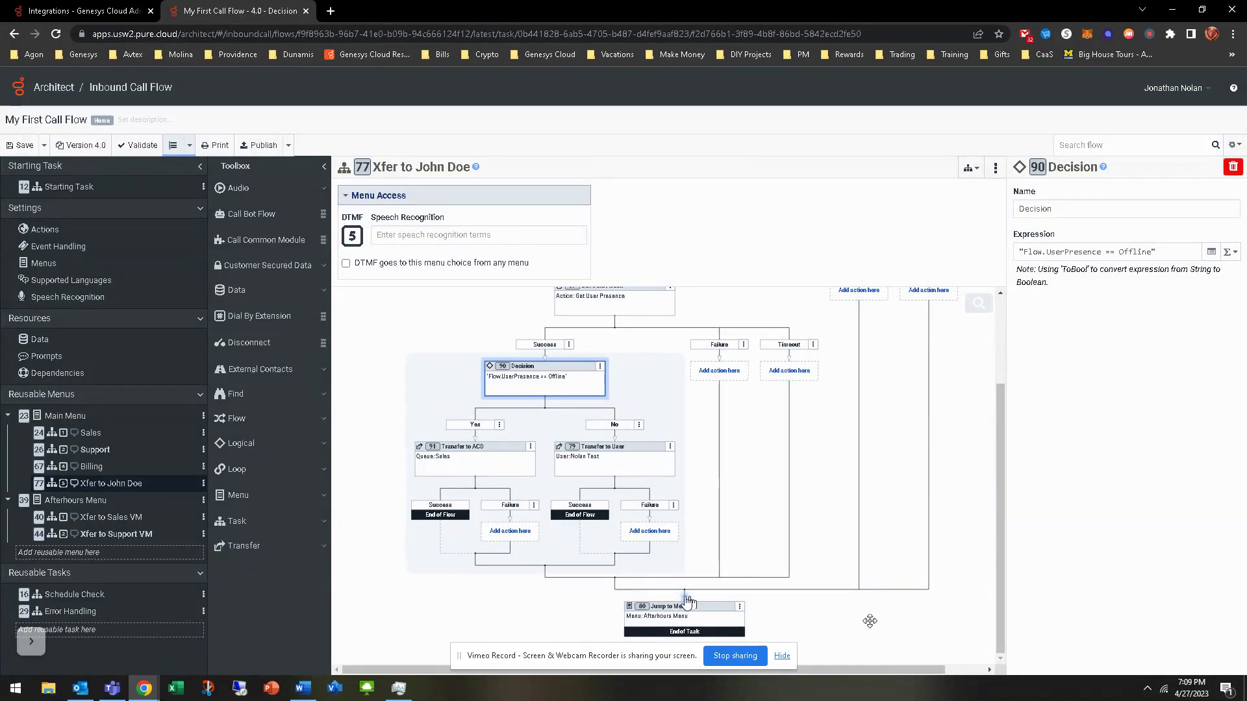
{"action": "left_click", "coordinate": [787, 371]}
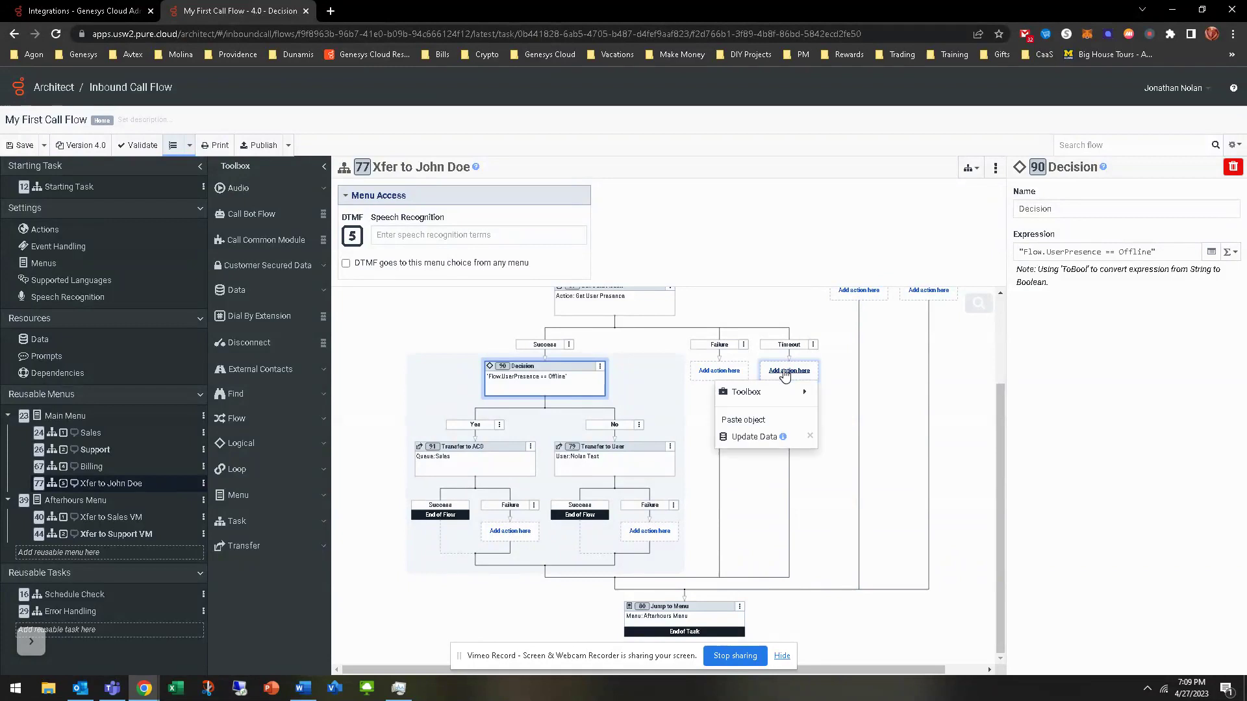
{"action": "left_click", "coordinate": [760, 433]}
{"action": "left_click_drag", "start_coordinate": [805, 383], "coordinate": [699, 594]}
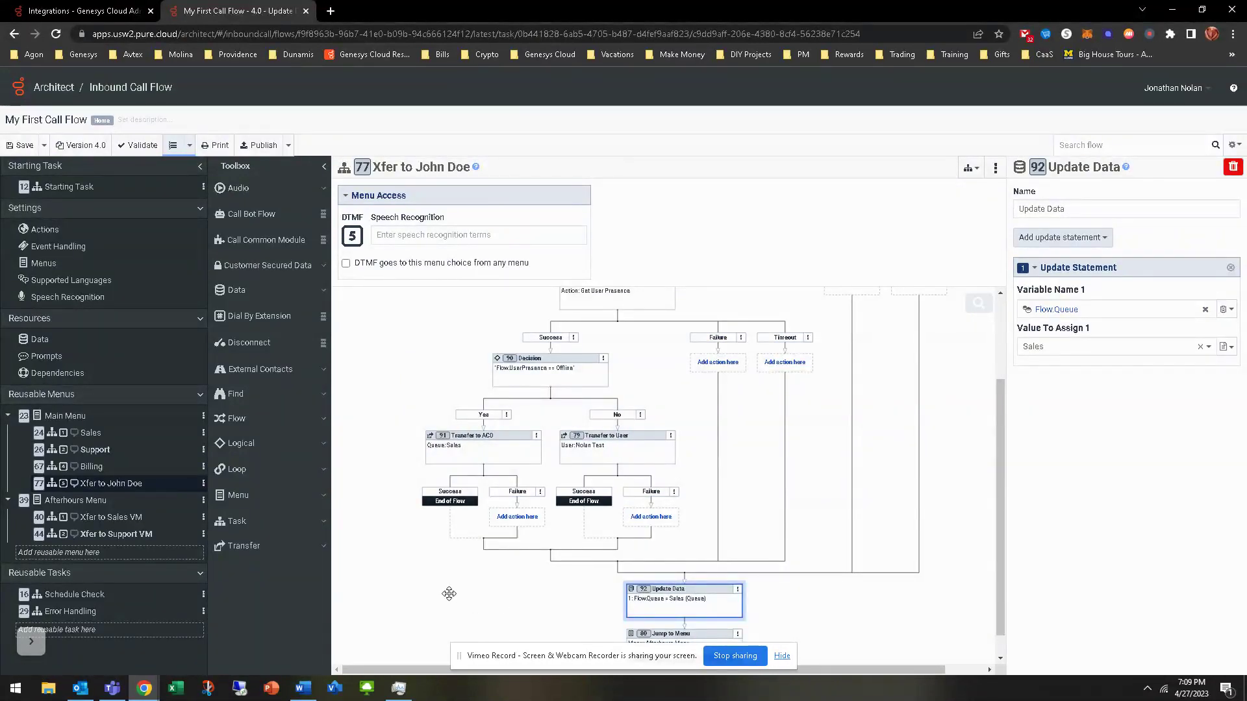
{"action": "scroll", "coordinate": [443, 583], "scroll_direction": "up", "scroll_amount": 1}
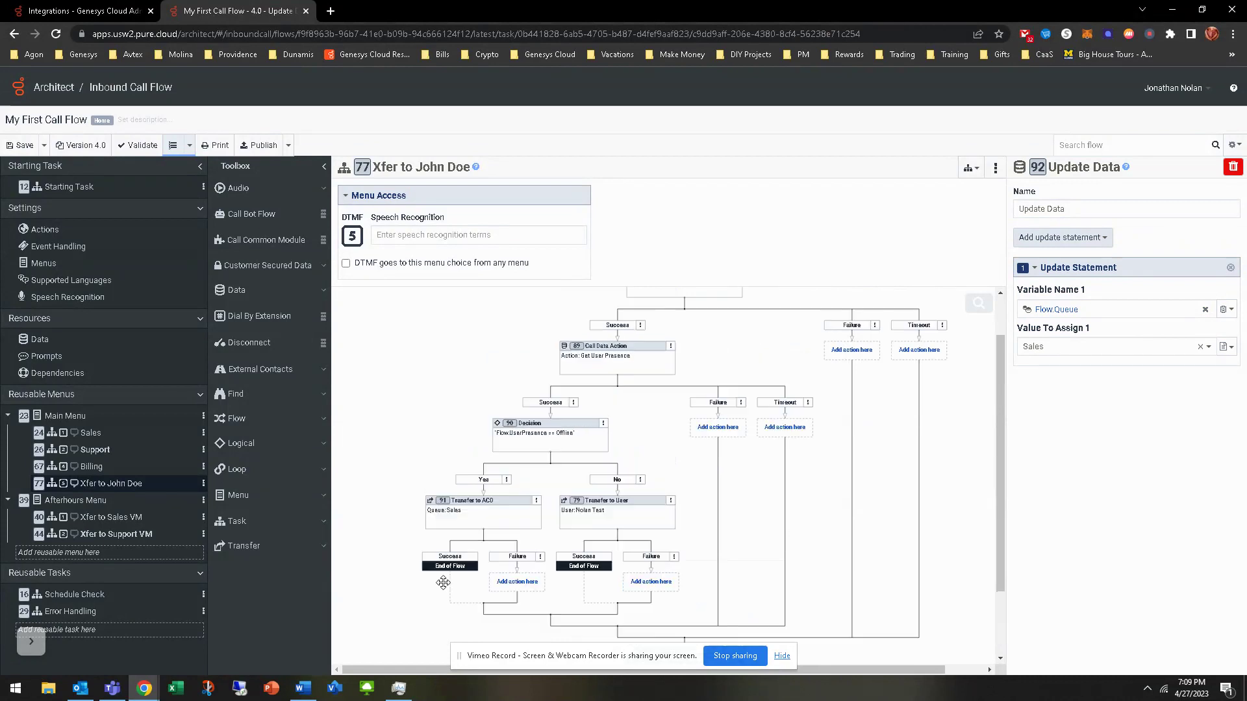
{"action": "scroll", "coordinate": [443, 583], "scroll_direction": "down", "scroll_amount": 1}
{"action": "left_click", "coordinate": [497, 445]}
{"action": "scroll", "coordinate": [426, 587], "scroll_direction": "up", "scroll_amount": 1}
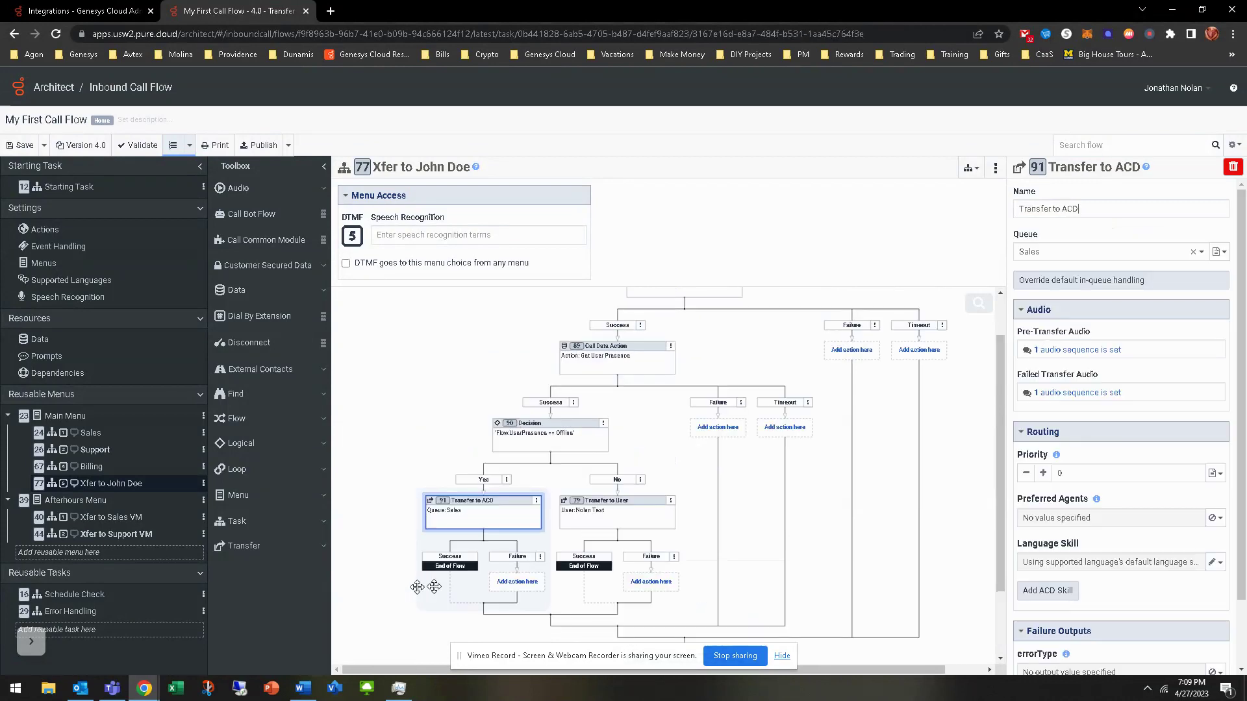
{"action": "scroll", "coordinate": [434, 587], "scroll_direction": "up", "scroll_amount": 1}
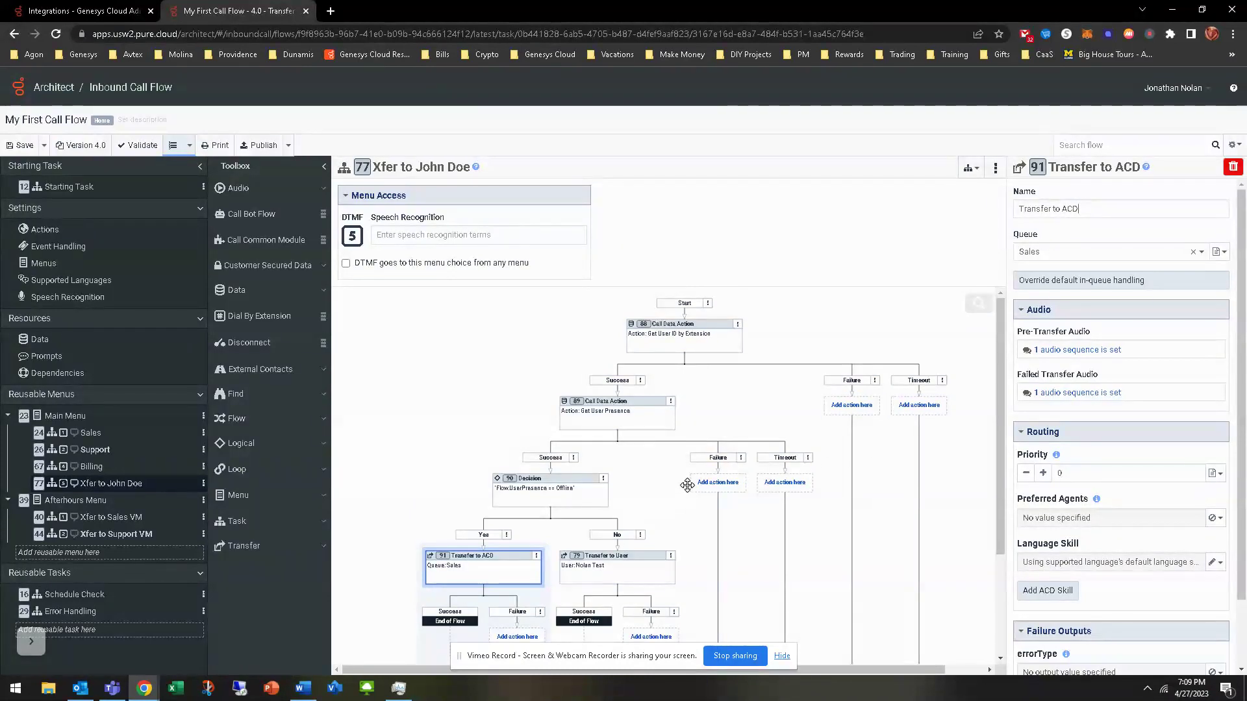
{"action": "scroll", "coordinate": [687, 486], "scroll_direction": "down", "scroll_amount": 1}
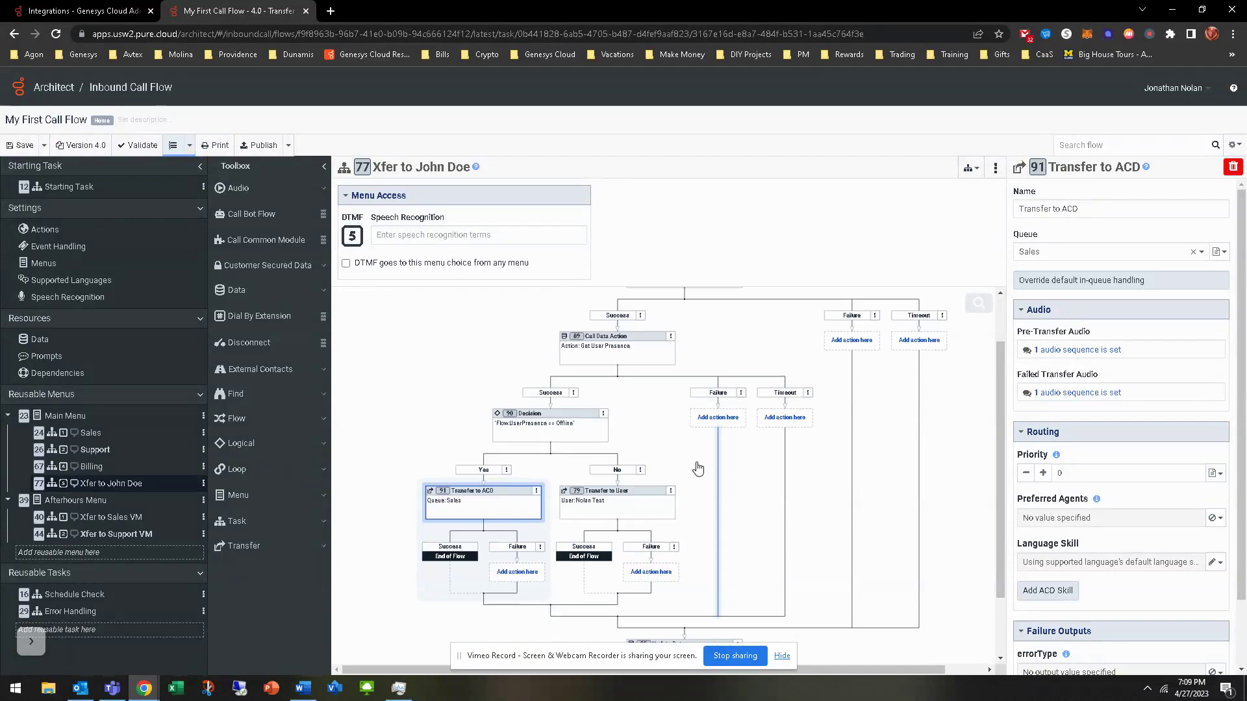
{"action": "scroll", "coordinate": [719, 459], "scroll_direction": "down", "scroll_amount": 1}
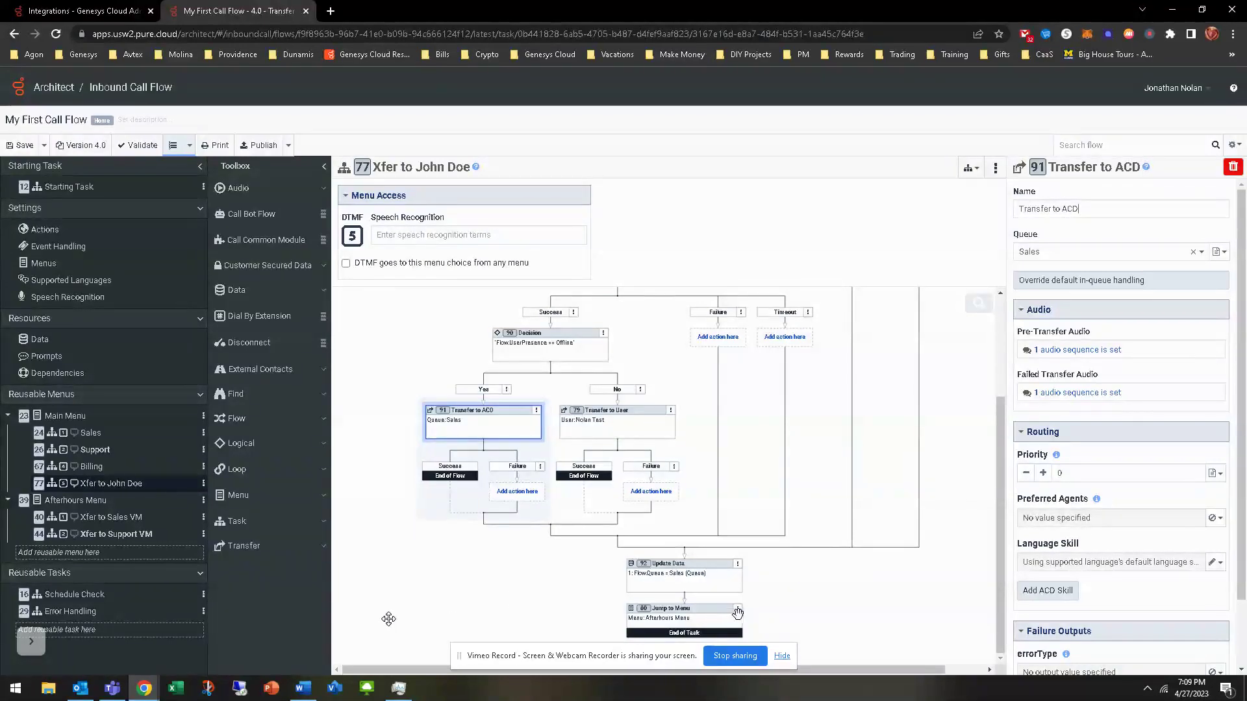
{"action": "left_click", "coordinate": [696, 619]}
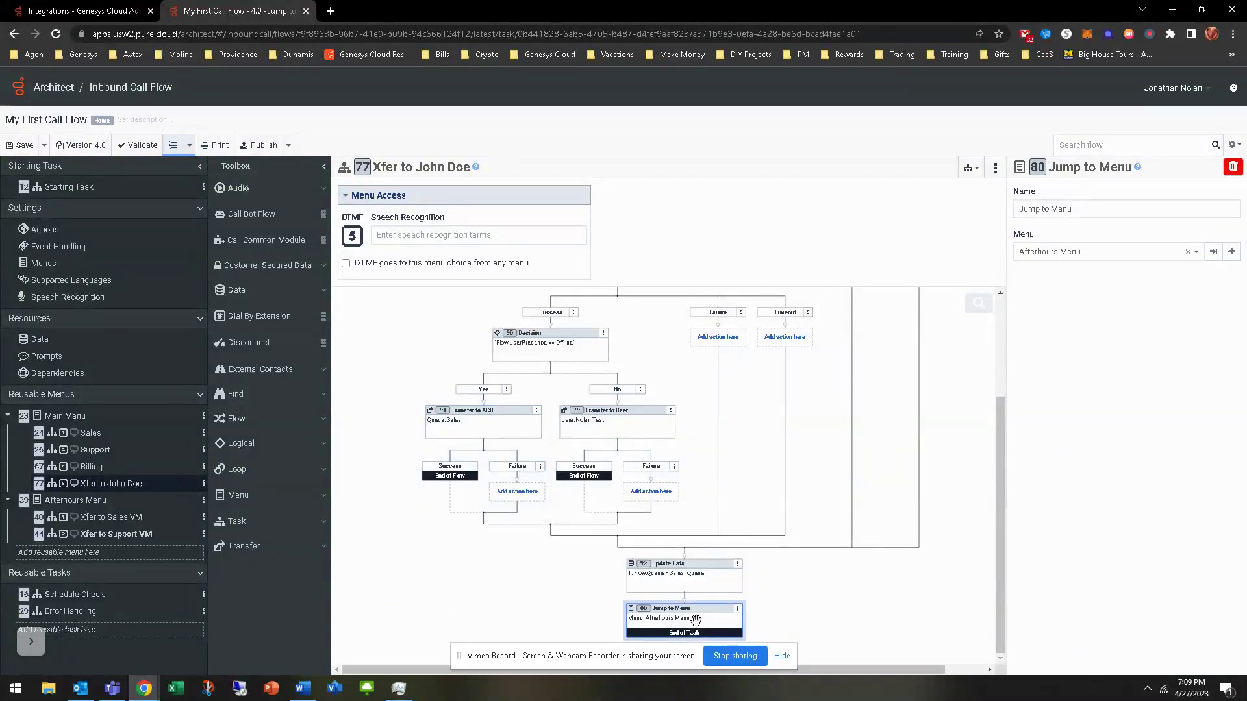
{"action": "left_click", "coordinate": [738, 611]}
Delete Jump to Menu and add a Jump to Reusable Task targeting Error Handling below Update Data.
{"action": "left_click", "coordinate": [667, 552]}
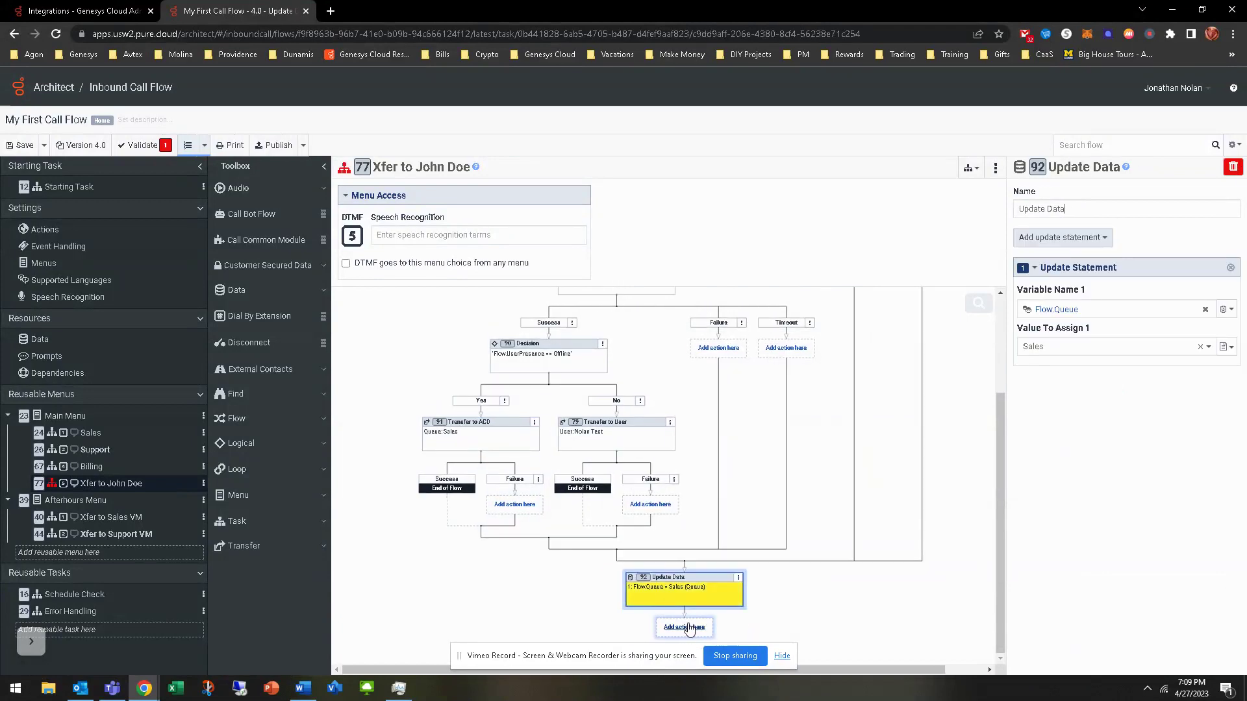
{"action": "left_click", "coordinate": [688, 628]}
{"action": "mouse_move", "coordinate": [678, 571]}
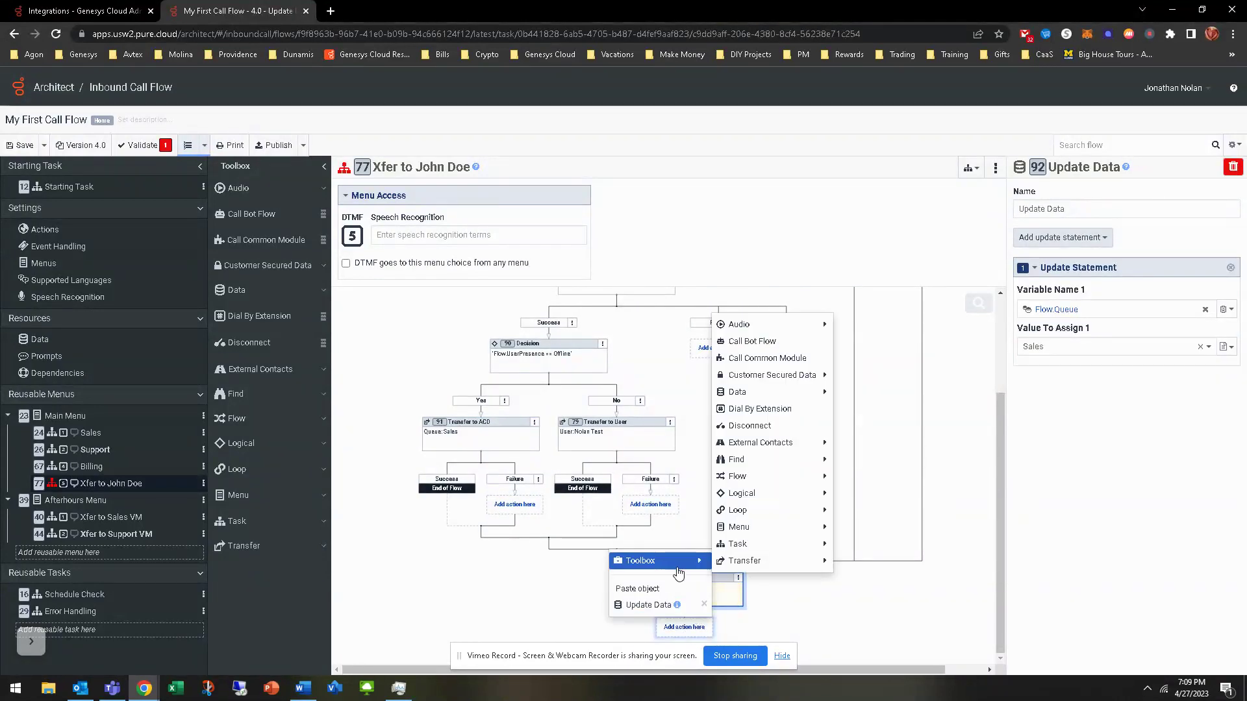
{"action": "mouse_move", "coordinate": [744, 560]}
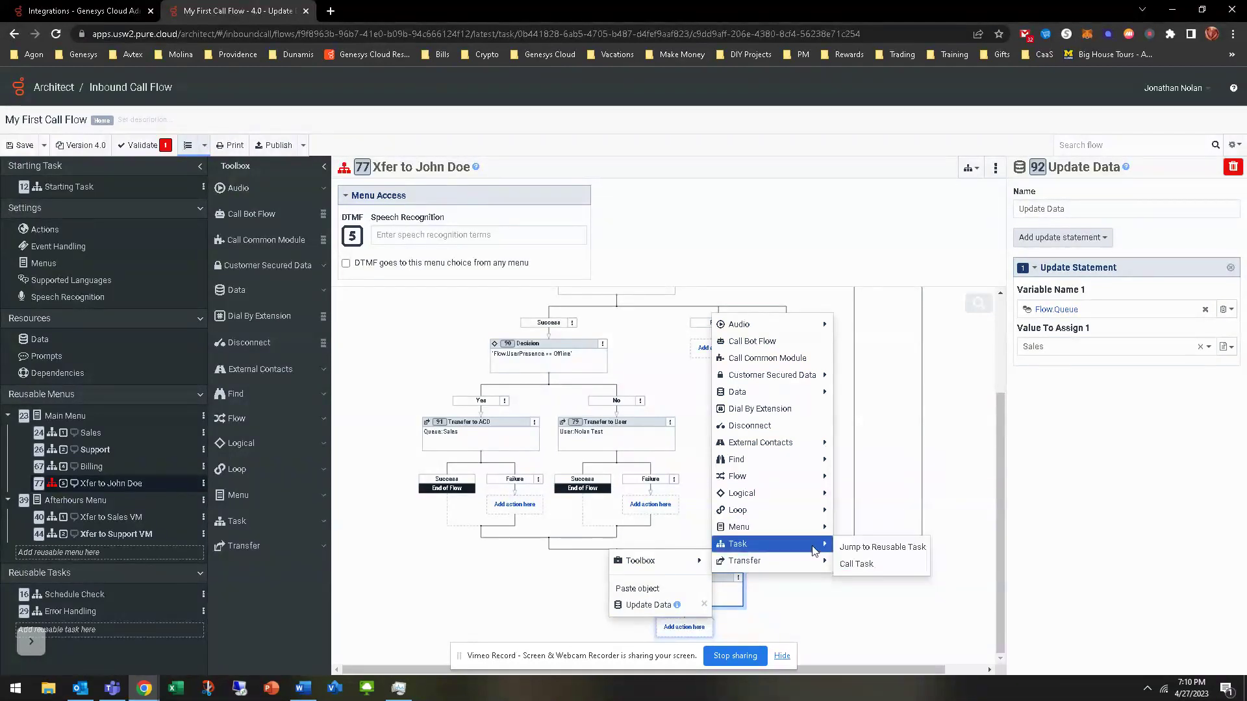
{"action": "left_click", "coordinate": [856, 549]}
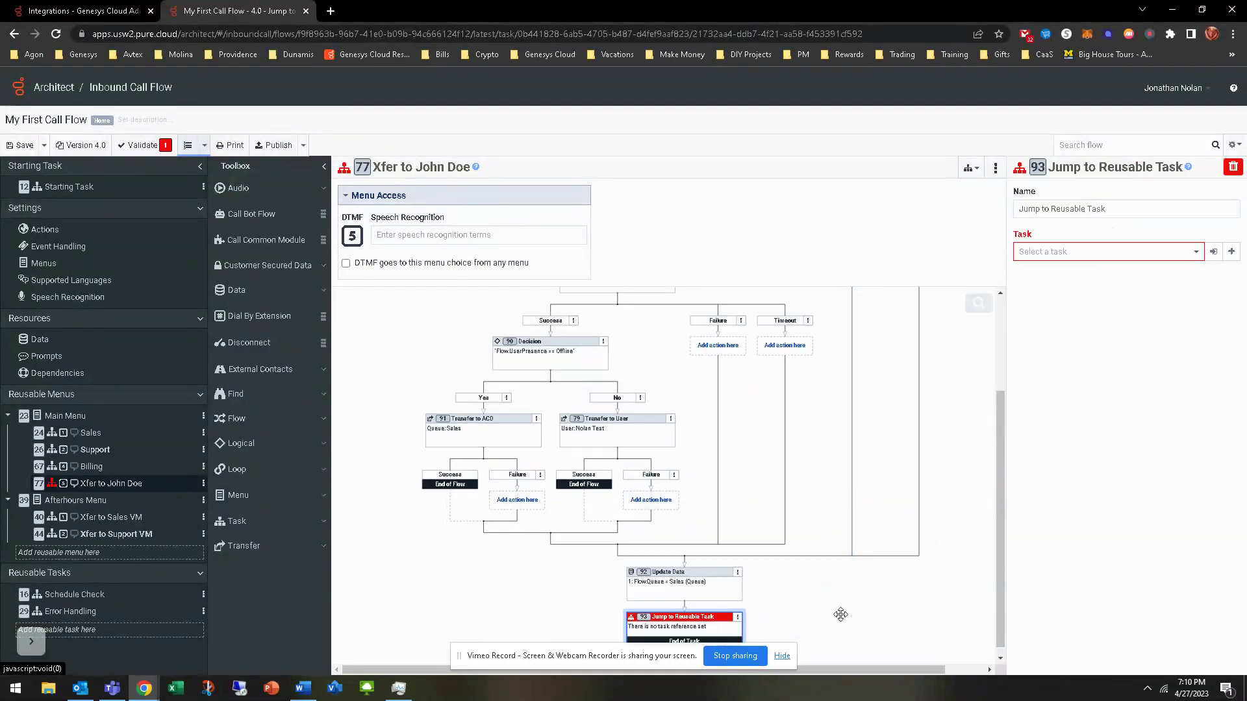
{"action": "left_click", "coordinate": [1084, 252]}
{"action": "left_click", "coordinate": [1042, 288]}
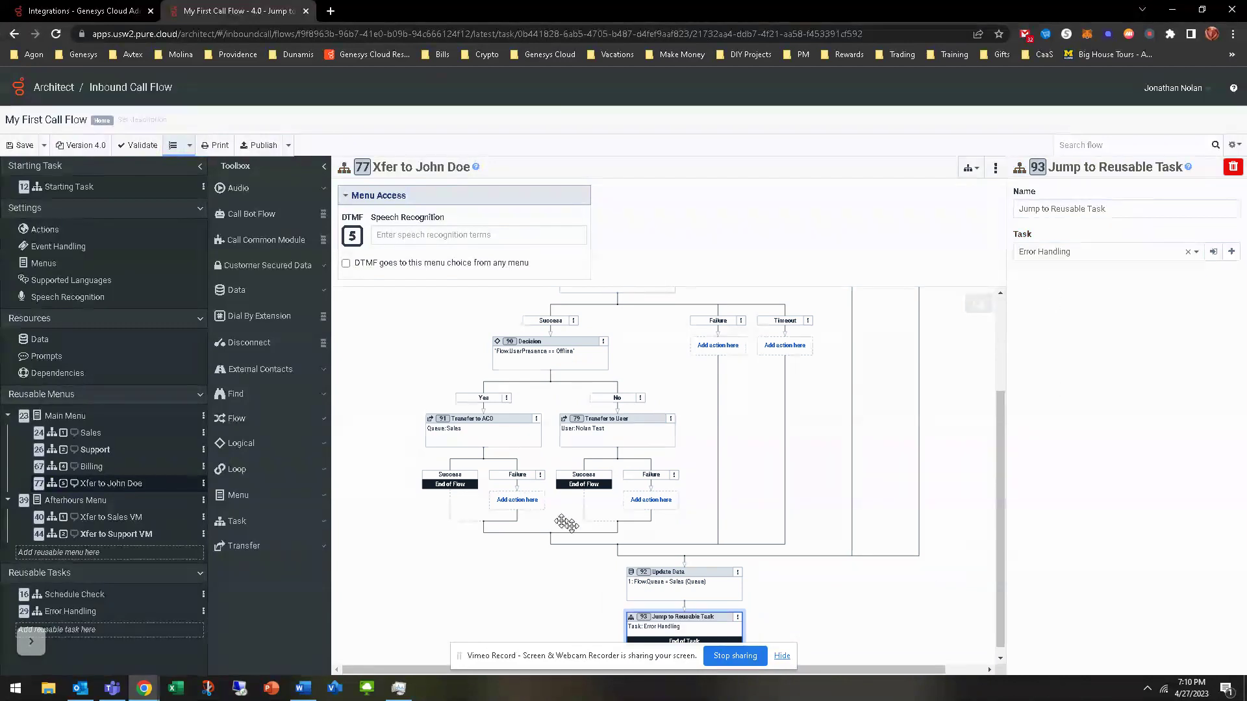
{"action": "scroll", "coordinate": [562, 521], "scroll_direction": "up", "scroll_amount": 2}
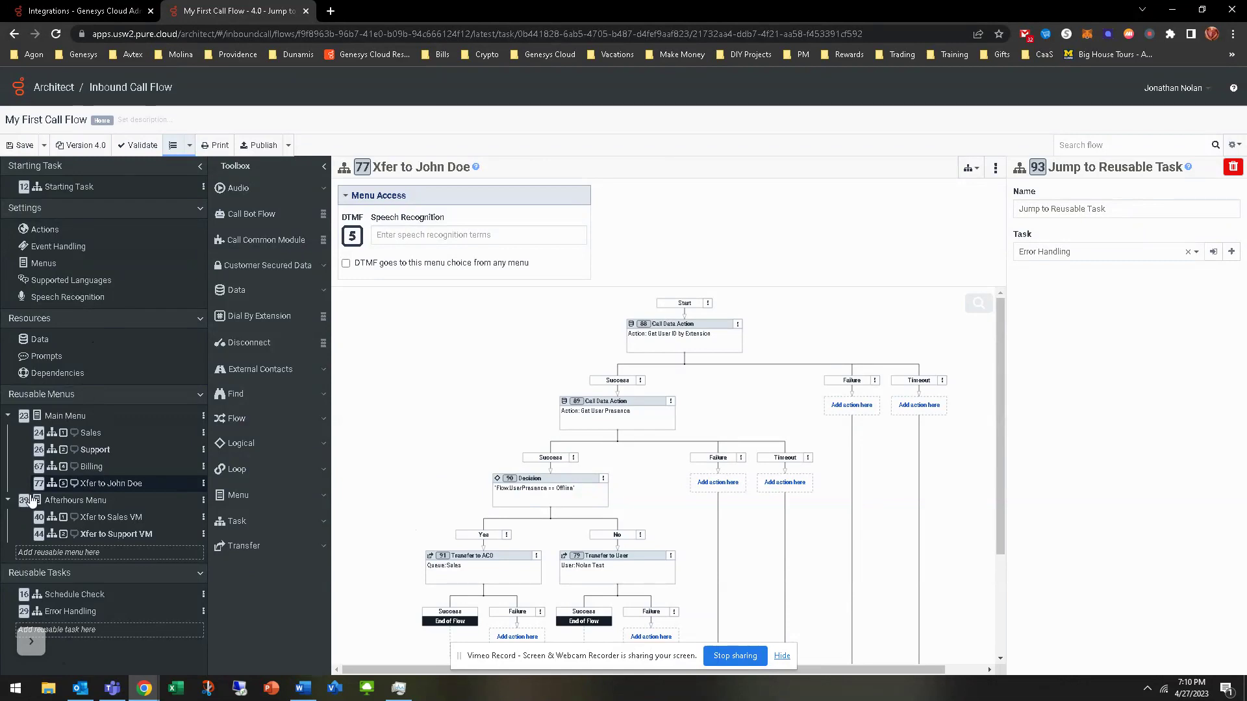
Review the Get User ID, Get User Presence, Transfer to User and Transfer to ACD steps.
{"action": "left_click", "coordinate": [672, 336]}
{"action": "left_click", "coordinate": [618, 413]}
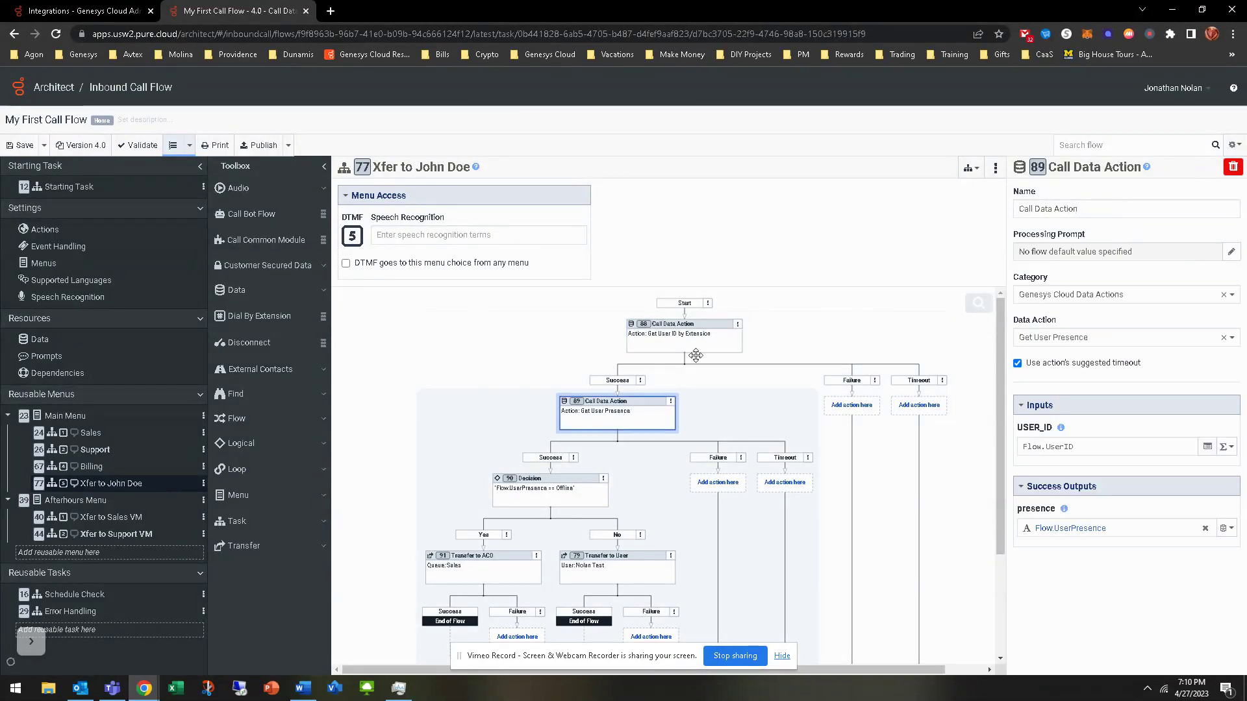
{"action": "scroll", "coordinate": [571, 557], "scroll_direction": "down", "scroll_amount": 1}
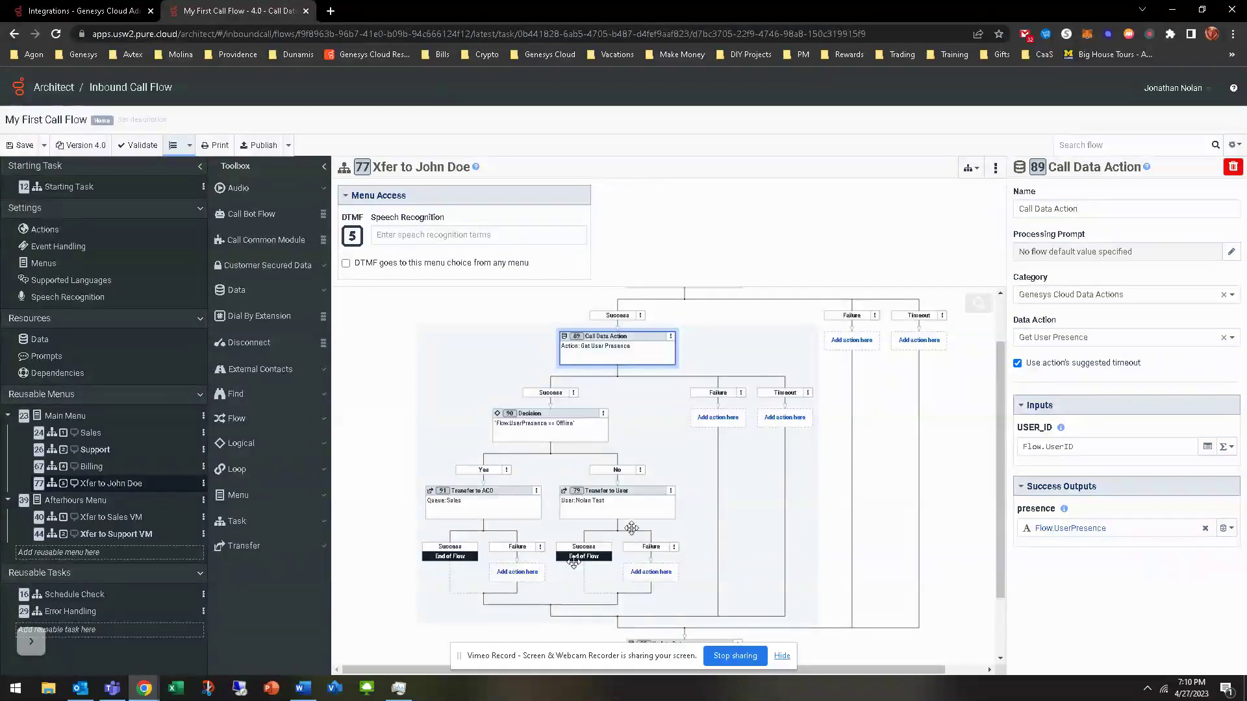
{"action": "left_click", "coordinate": [612, 502]}
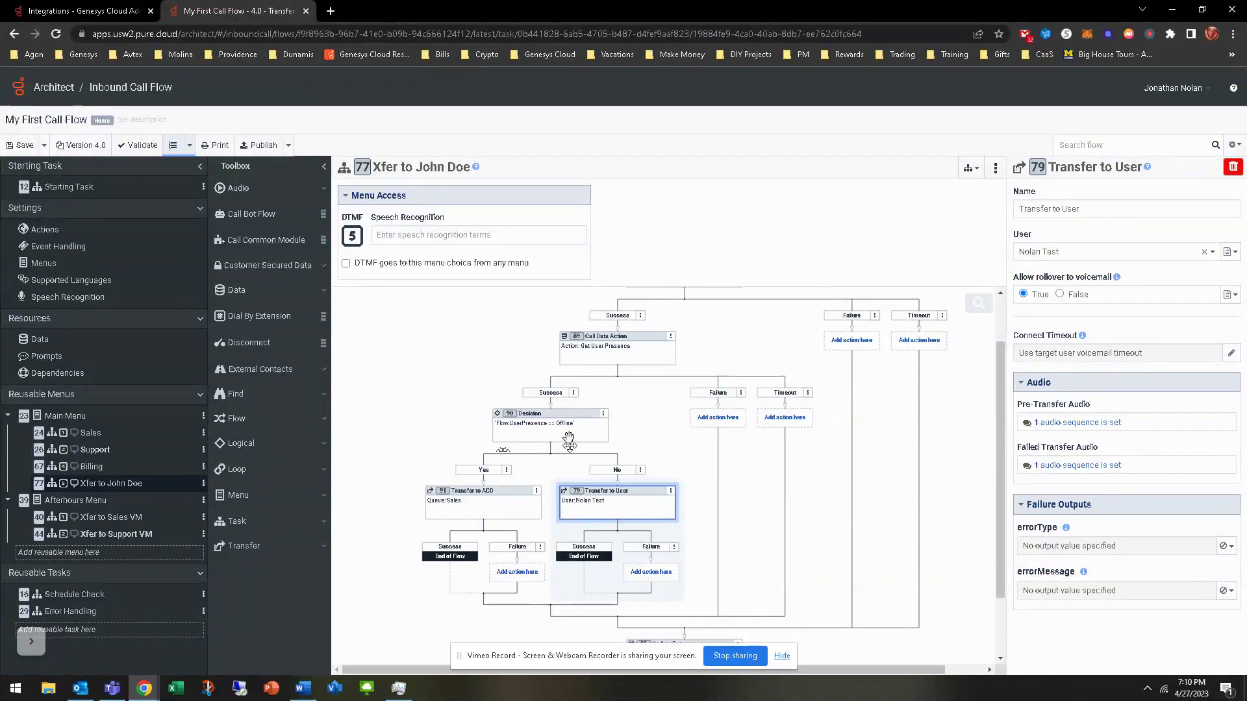
{"action": "left_click", "coordinate": [479, 525]}
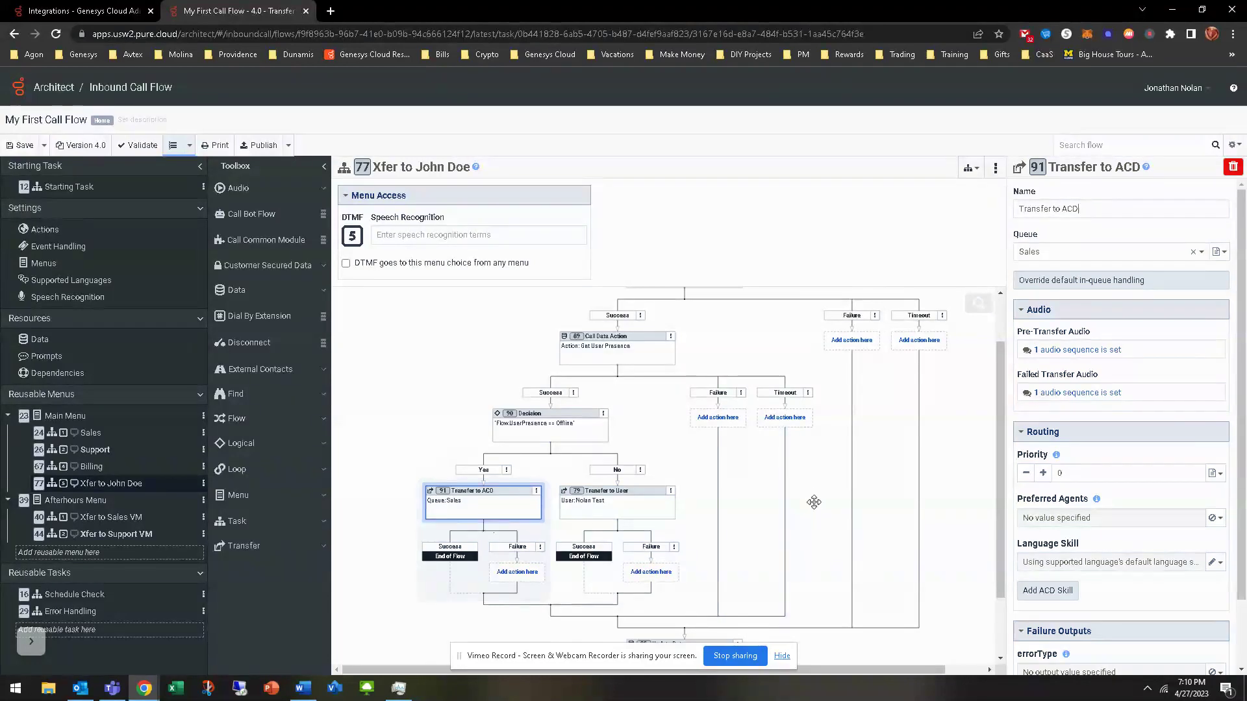
Inspect the closing Update Data (Flow.Queue = Sales) and Jump to Error Handling steps.
{"action": "scroll", "coordinate": [810, 516], "scroll_direction": "up", "scroll_amount": 1}
{"action": "scroll", "coordinate": [951, 509], "scroll_direction": "down", "scroll_amount": 2}
{"action": "scroll", "coordinate": [950, 508], "scroll_direction": "up", "scroll_amount": 2}
{"action": "scroll", "coordinate": [950, 509], "scroll_direction": "down", "scroll_amount": 2}
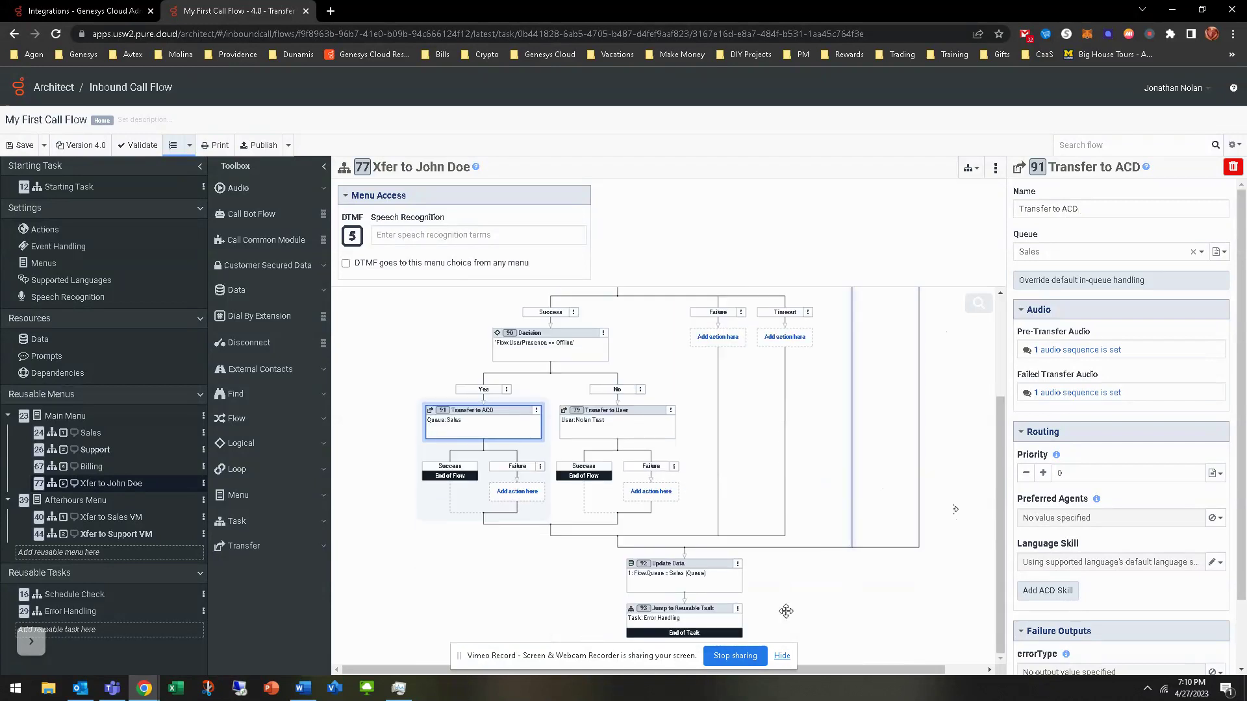
{"action": "left_click", "coordinate": [669, 578]}
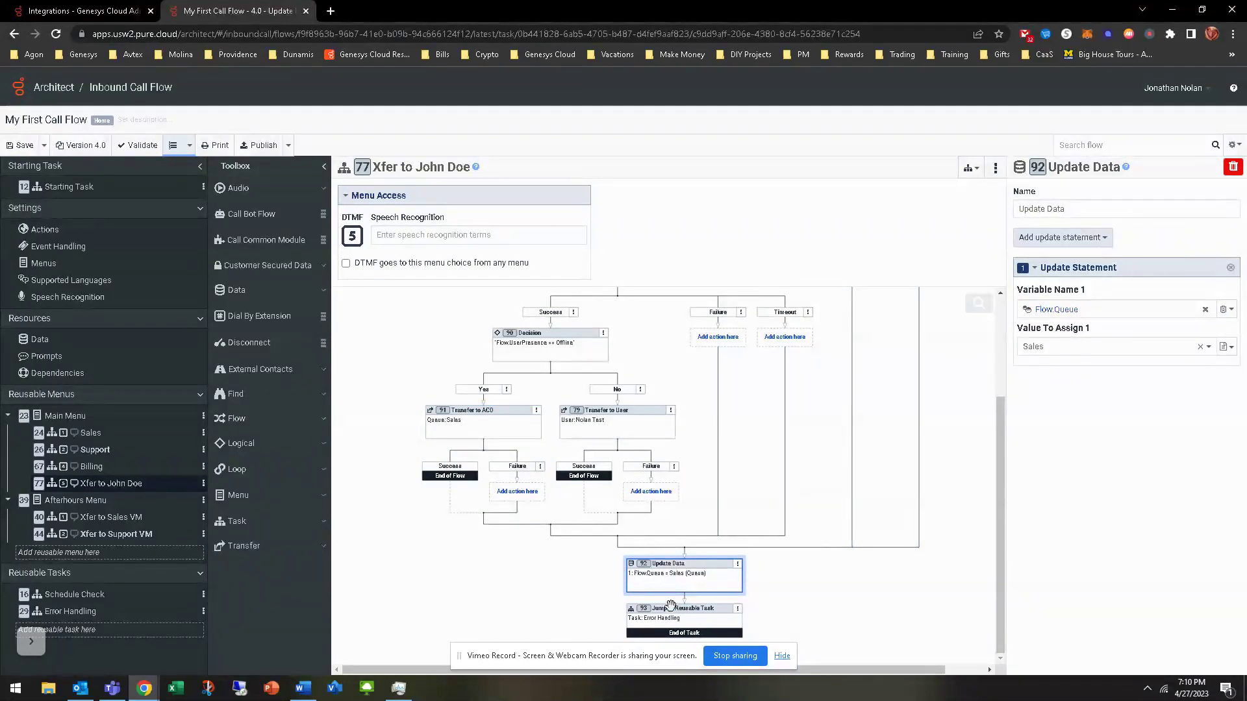
{"action": "left_click", "coordinate": [689, 622]}
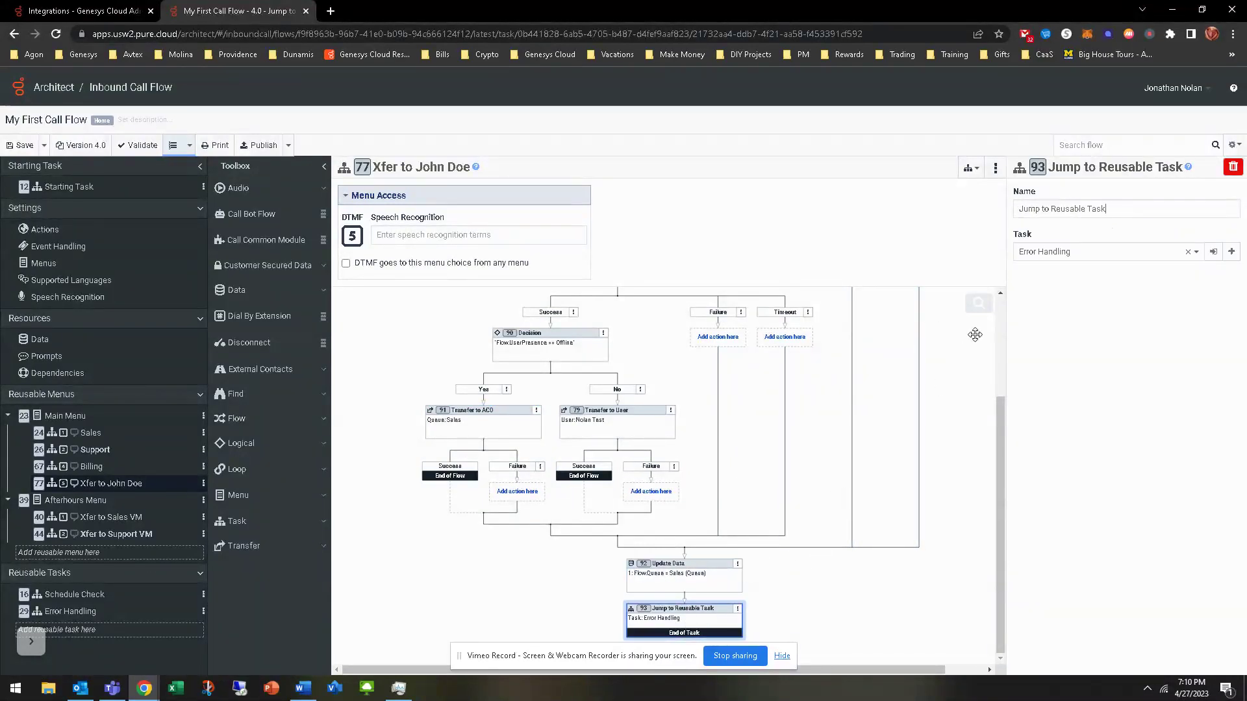
Open the Error Handling reusable task and review its error-message and no-agents Play Audio steps.
{"action": "left_click", "coordinate": [94, 613]}
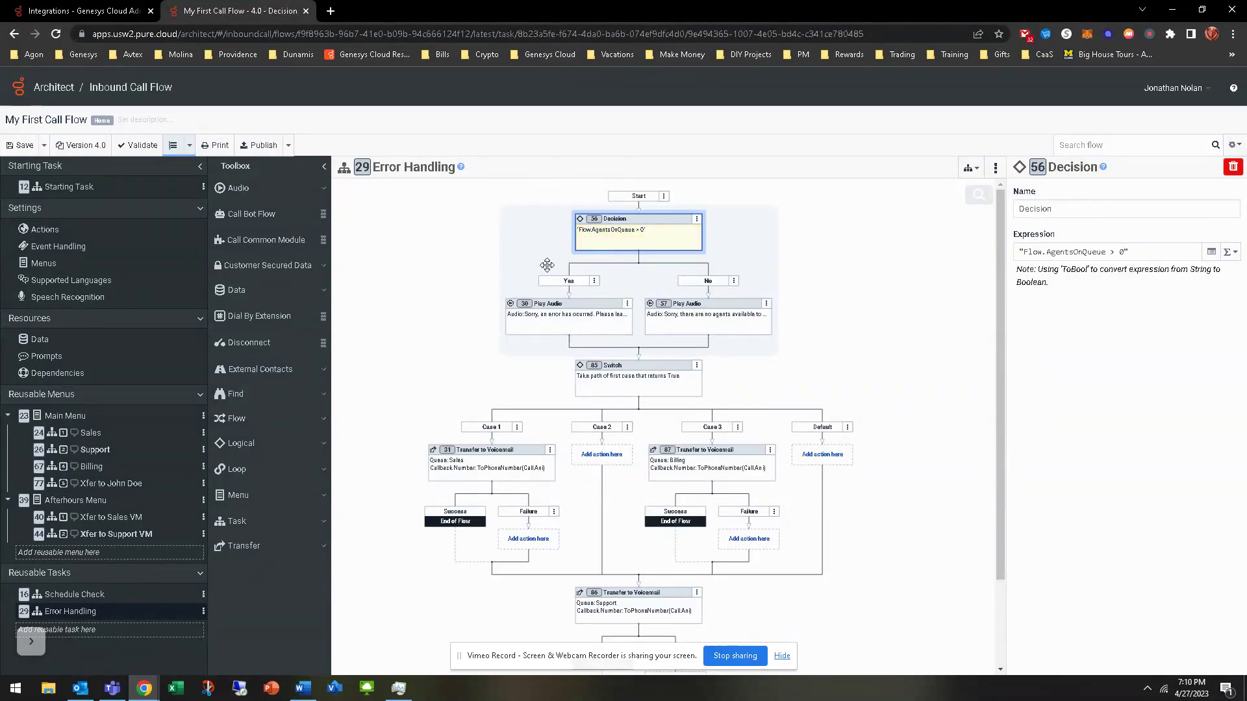
{"action": "left_click", "coordinate": [570, 317]}
{"action": "left_click", "coordinate": [682, 319]}
{"action": "left_click", "coordinate": [592, 328]}
{"action": "left_click", "coordinate": [685, 324]}
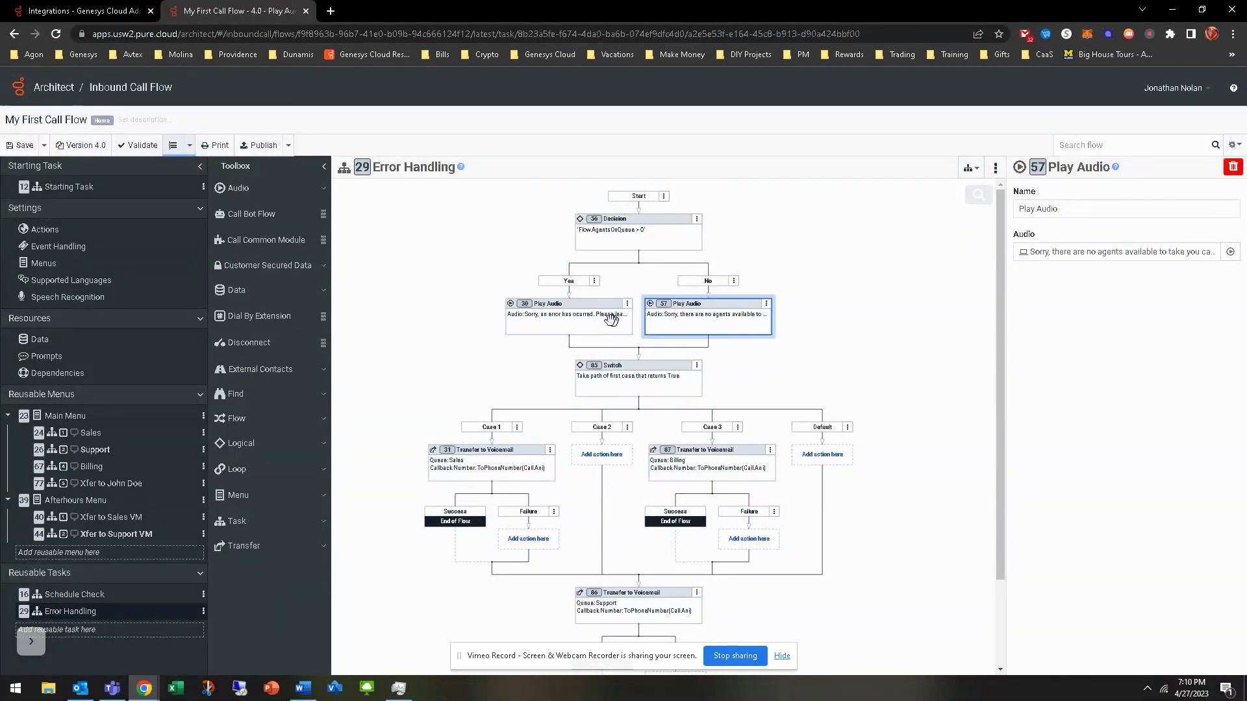
{"action": "left_click", "coordinate": [611, 318]}
Inspect the Switch case conditions and the Case 1 Transfer to Voicemail set to Sales.
{"action": "left_click", "coordinate": [631, 376]}
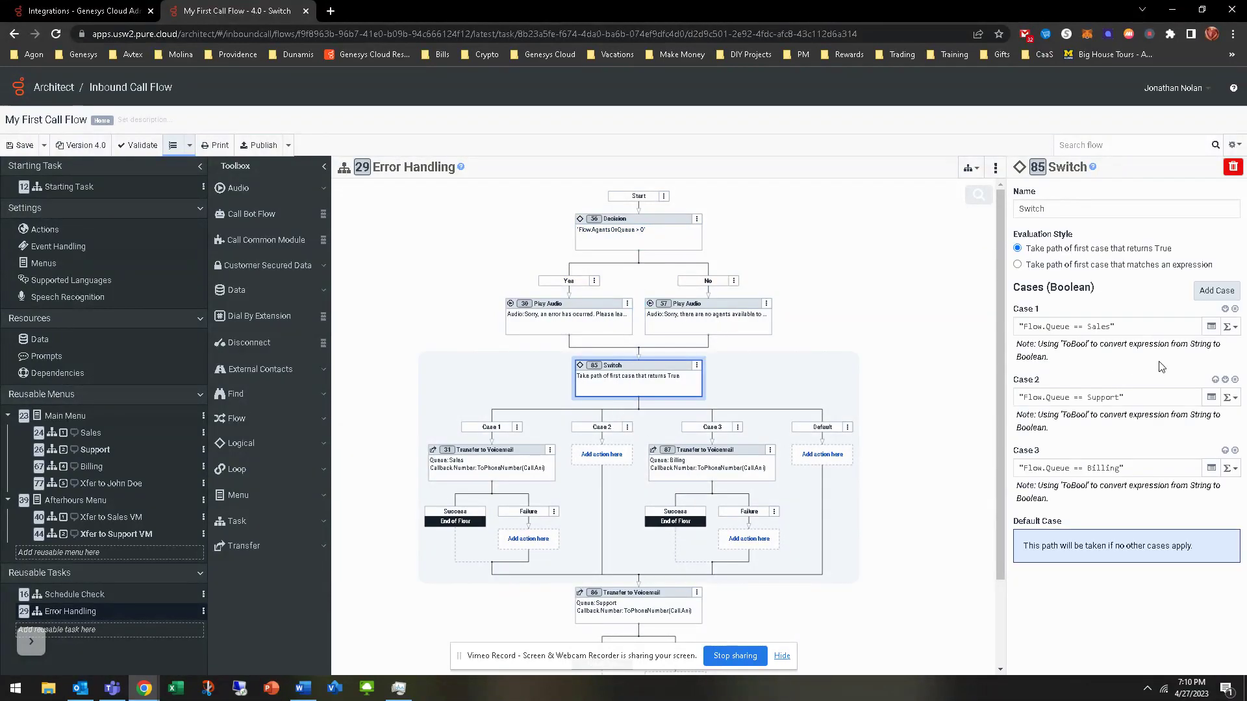
{"action": "left_click", "coordinate": [494, 457]}
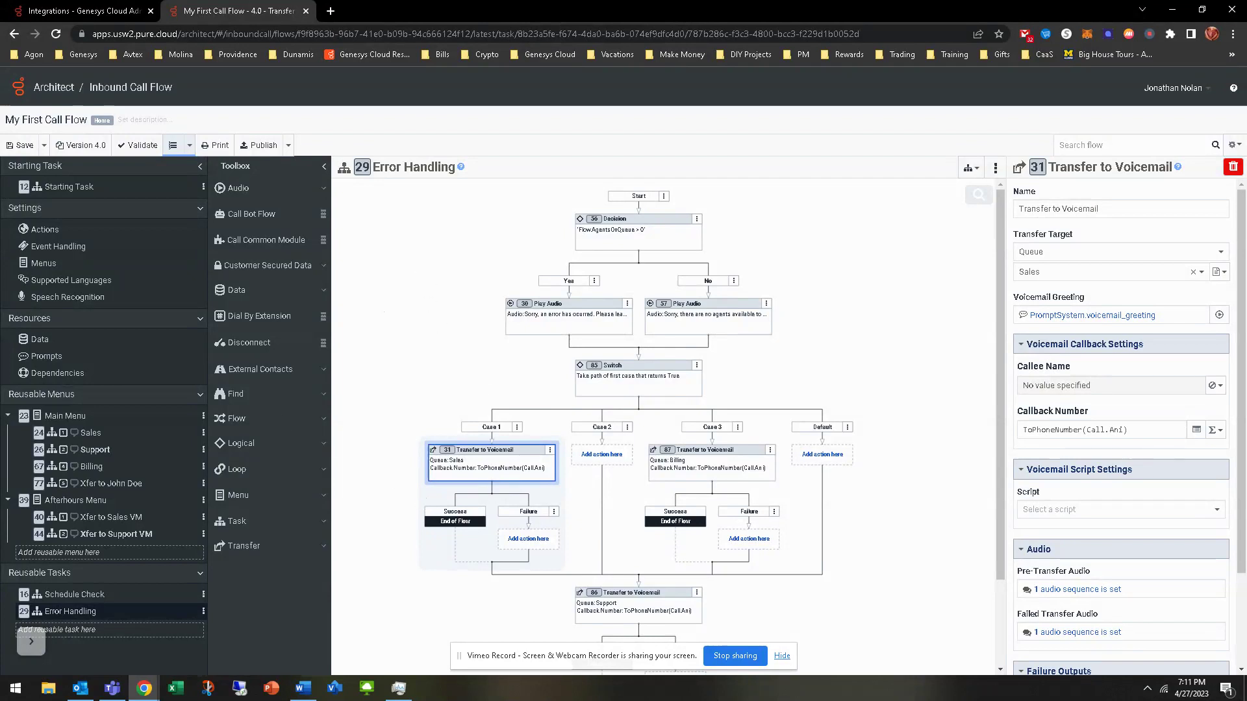
{"action": "left_click", "coordinate": [303, 688]}
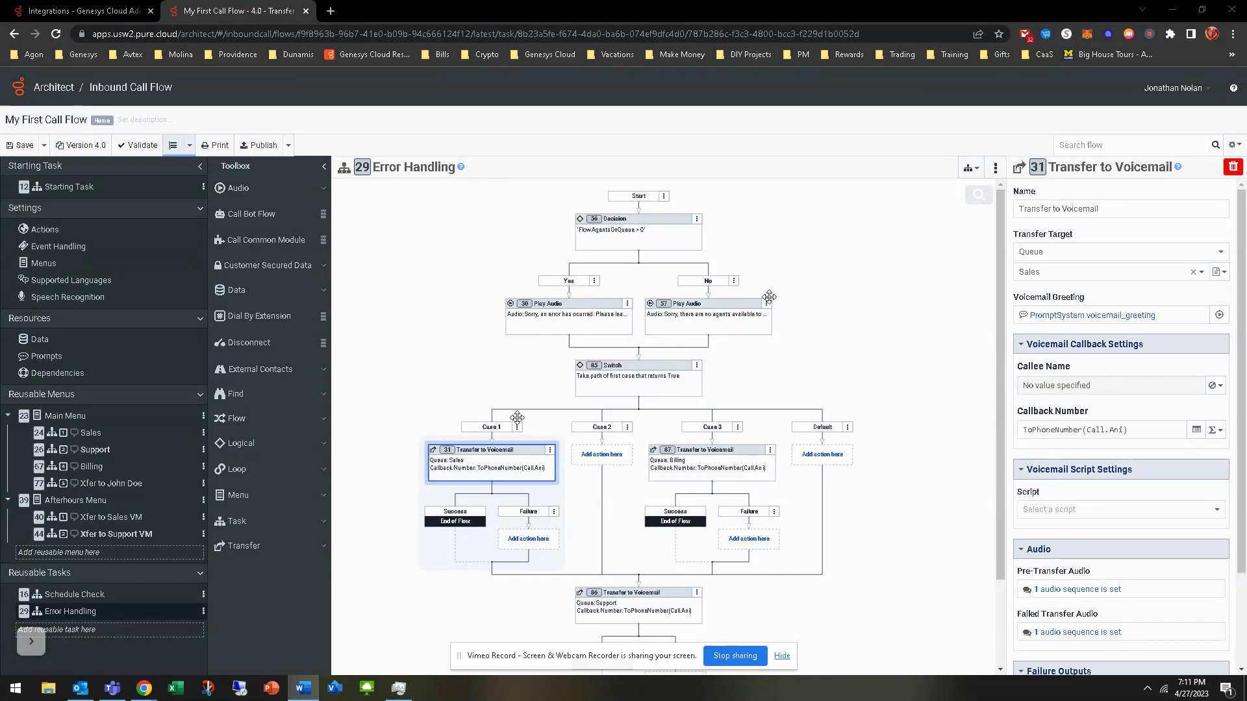
{"action": "left_click", "coordinate": [411, 383]}
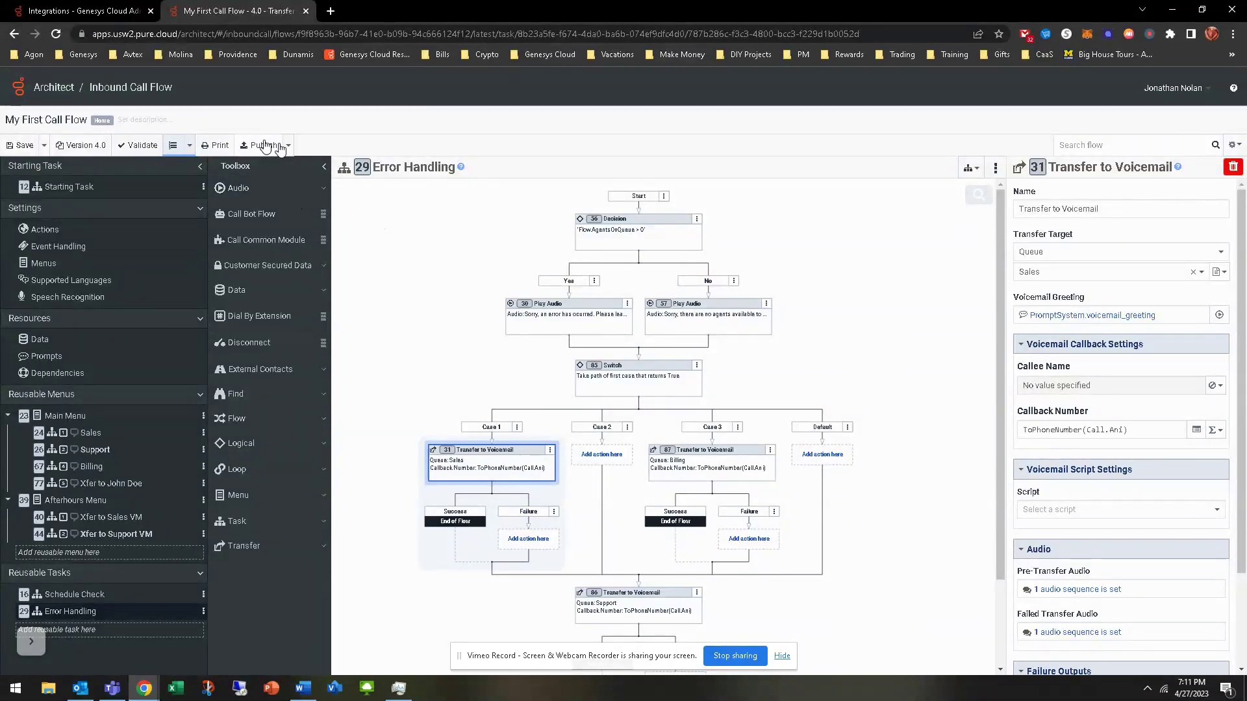
Dismiss the Publish options unused and return to the Get User ID by Extension action page.
{"action": "left_click", "coordinate": [287, 146]}
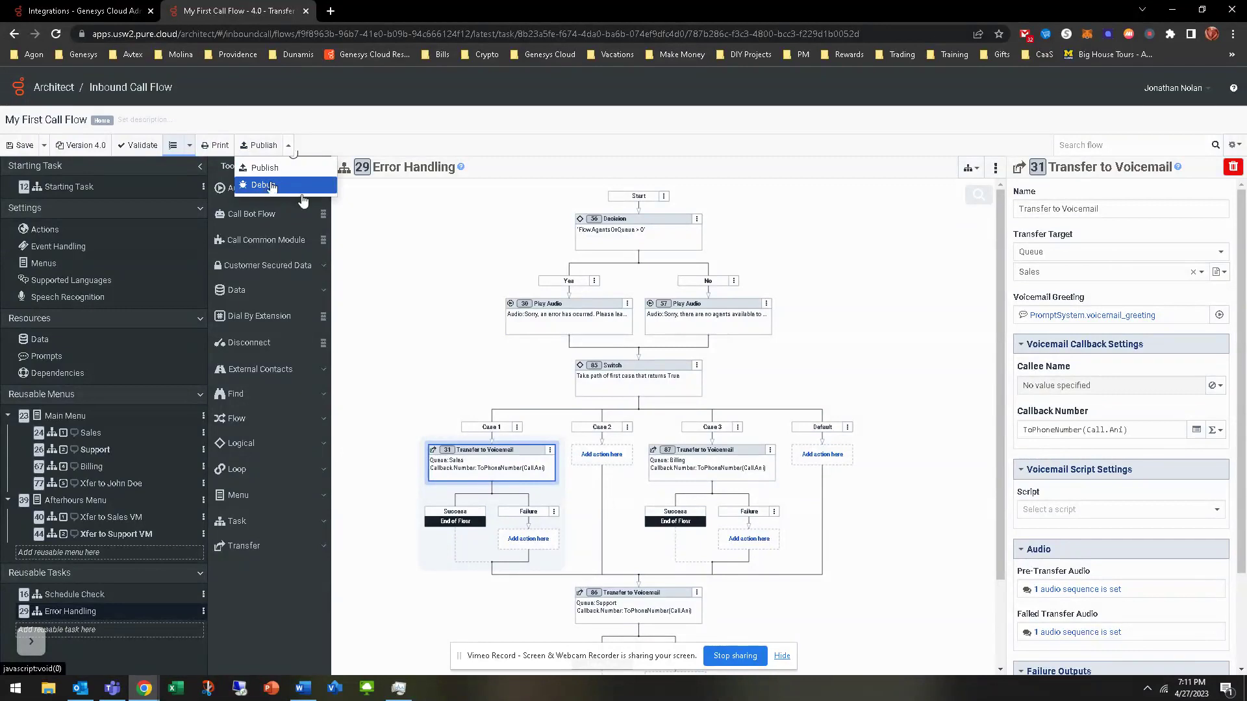
{"action": "left_click", "coordinate": [417, 348]}
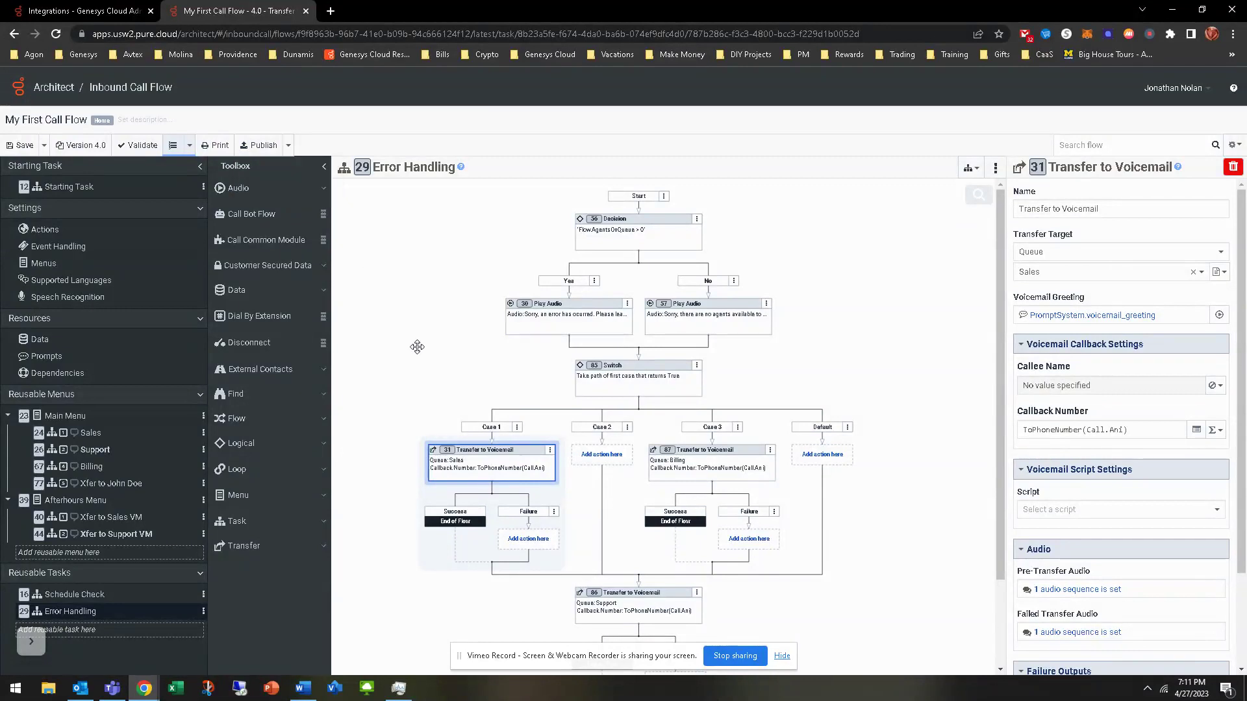
{"action": "left_click", "coordinate": [109, 14]}
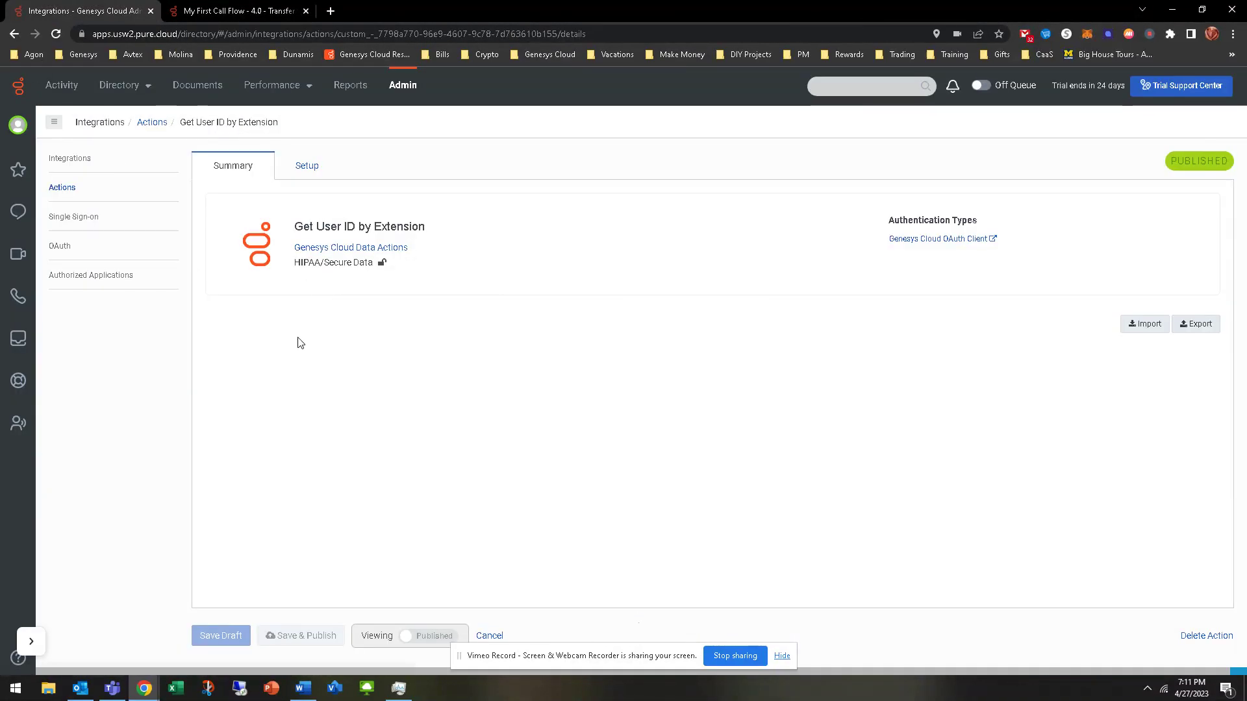
Search the integrations available to install for 'genesys clou' to find Genesys Cloud Data Actions.
{"action": "left_click", "coordinate": [59, 190]}
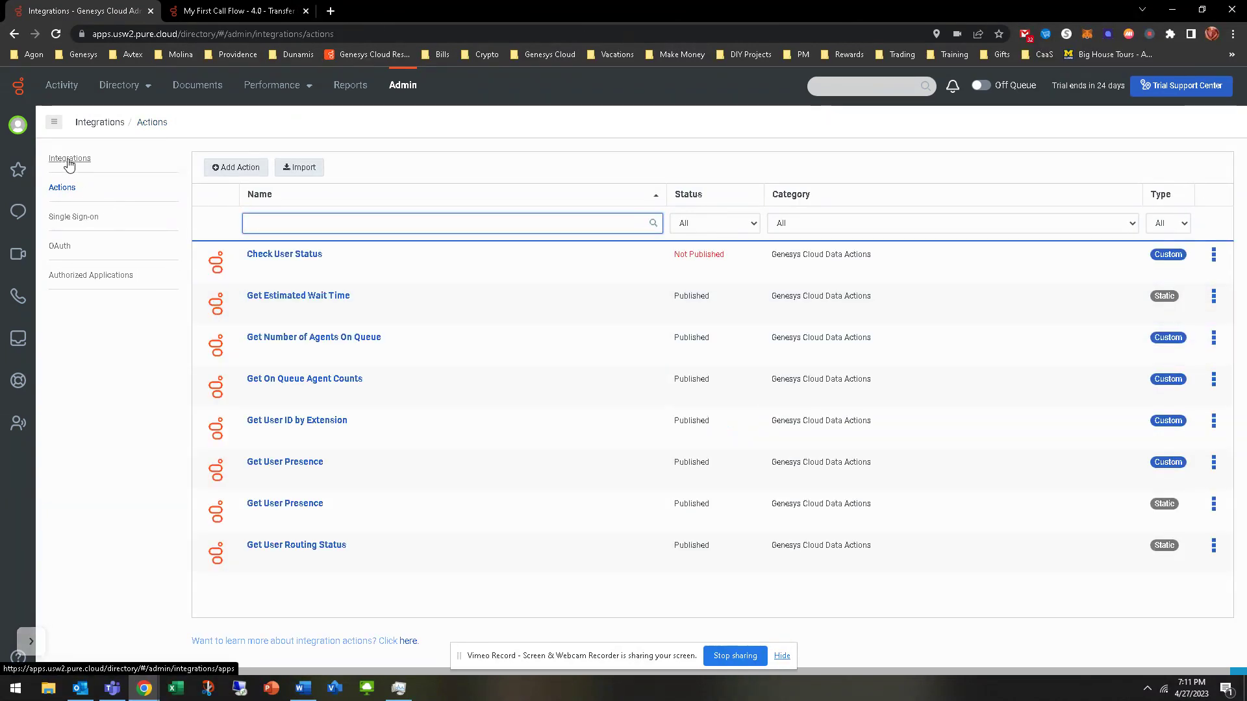
{"action": "left_click", "coordinate": [65, 159]}
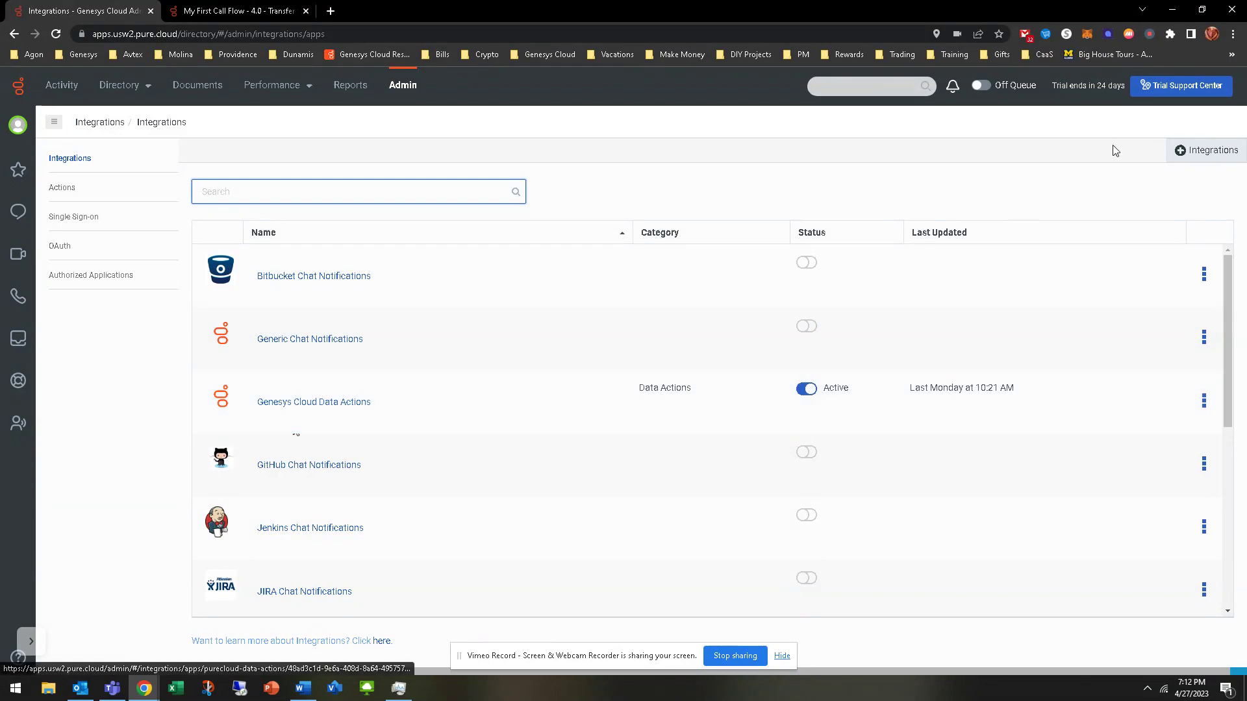
{"action": "left_click", "coordinate": [1206, 150]}
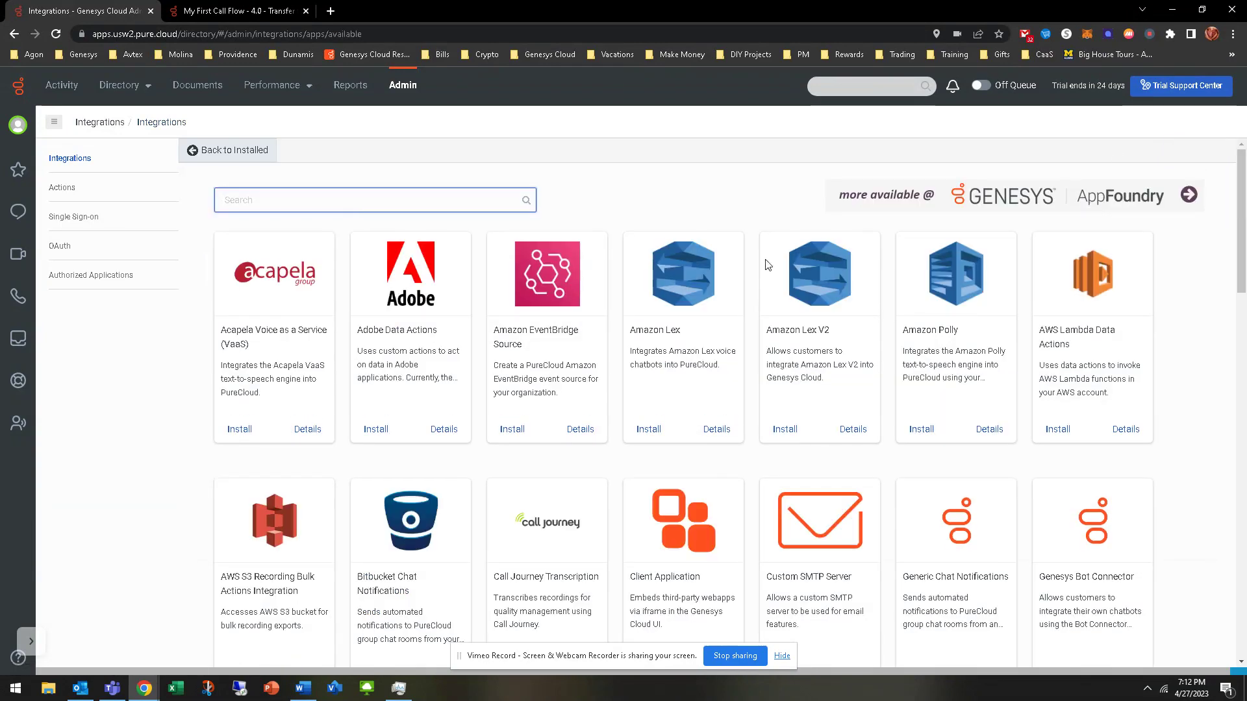
{"action": "type", "text": "gene"}
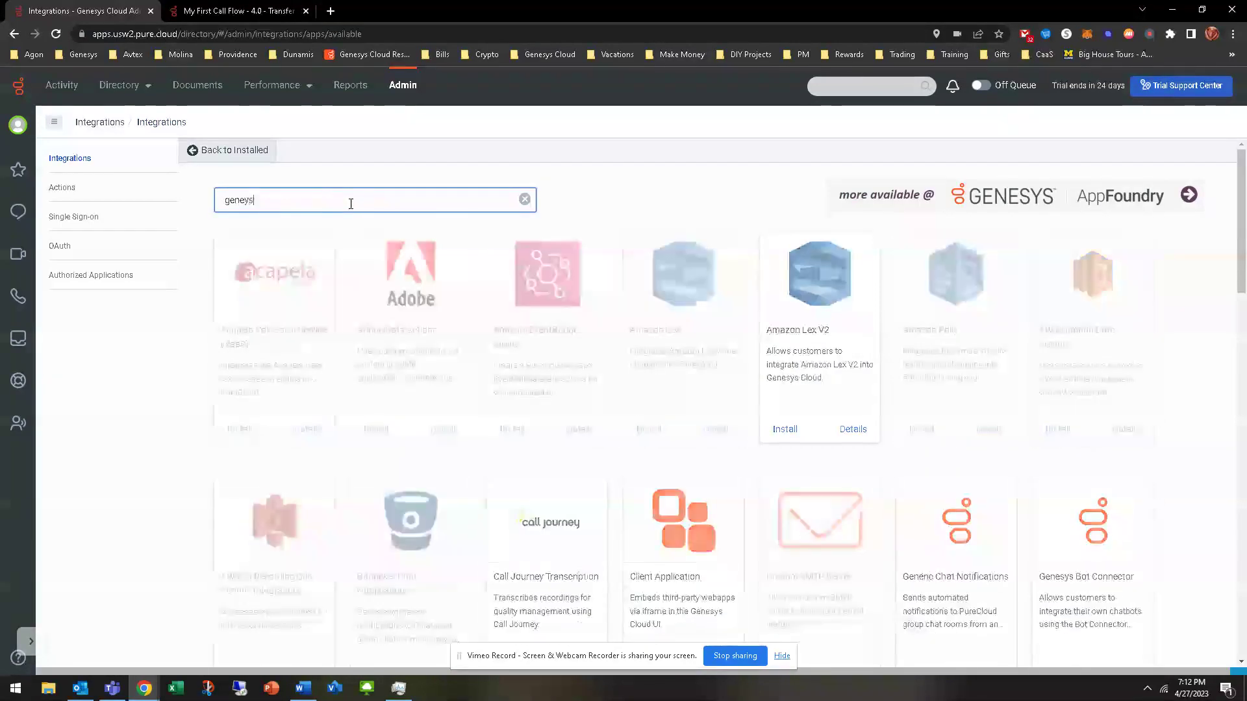
{"action": "type", "text": "s"}
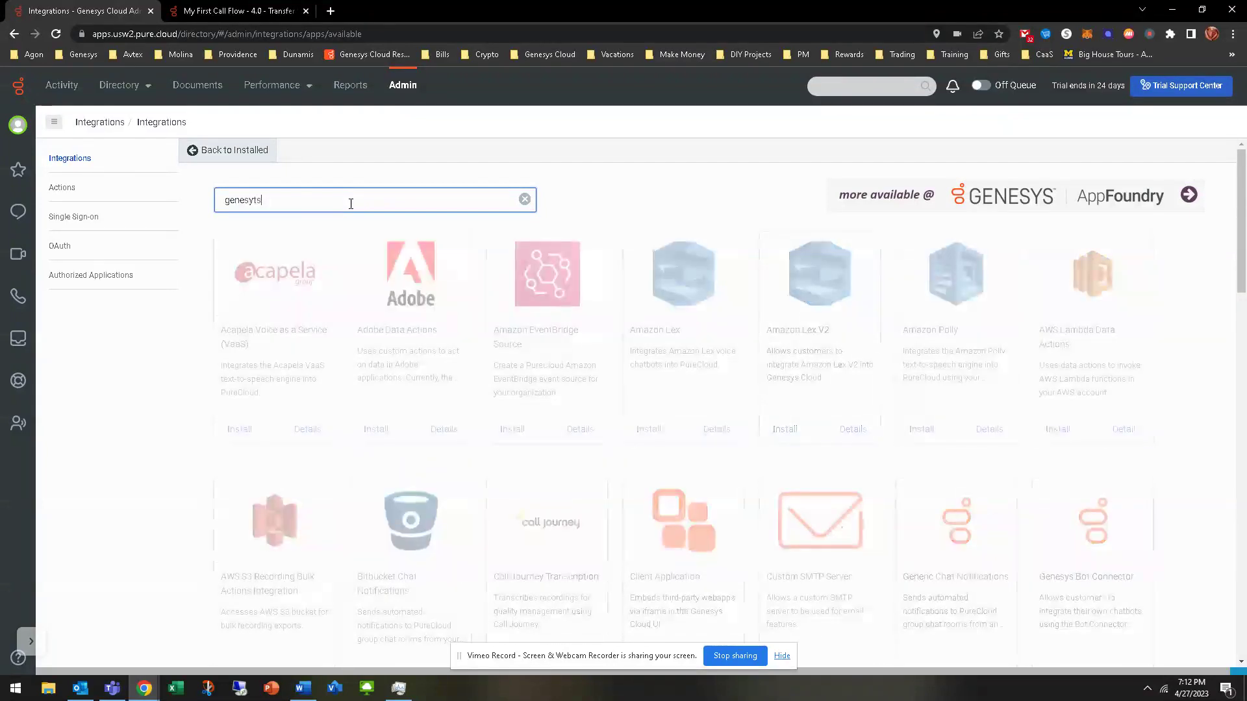
{"action": "type", "text": "ys cloud"}
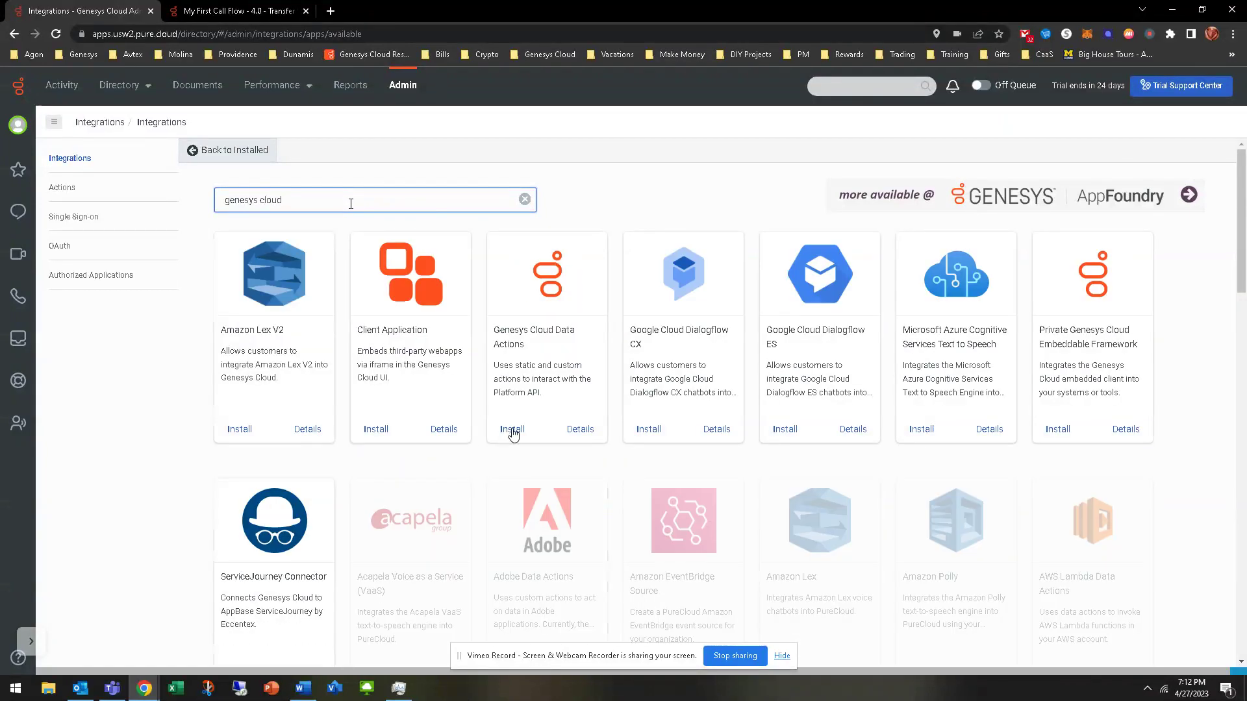
{"action": "left_click", "coordinate": [227, 150]}
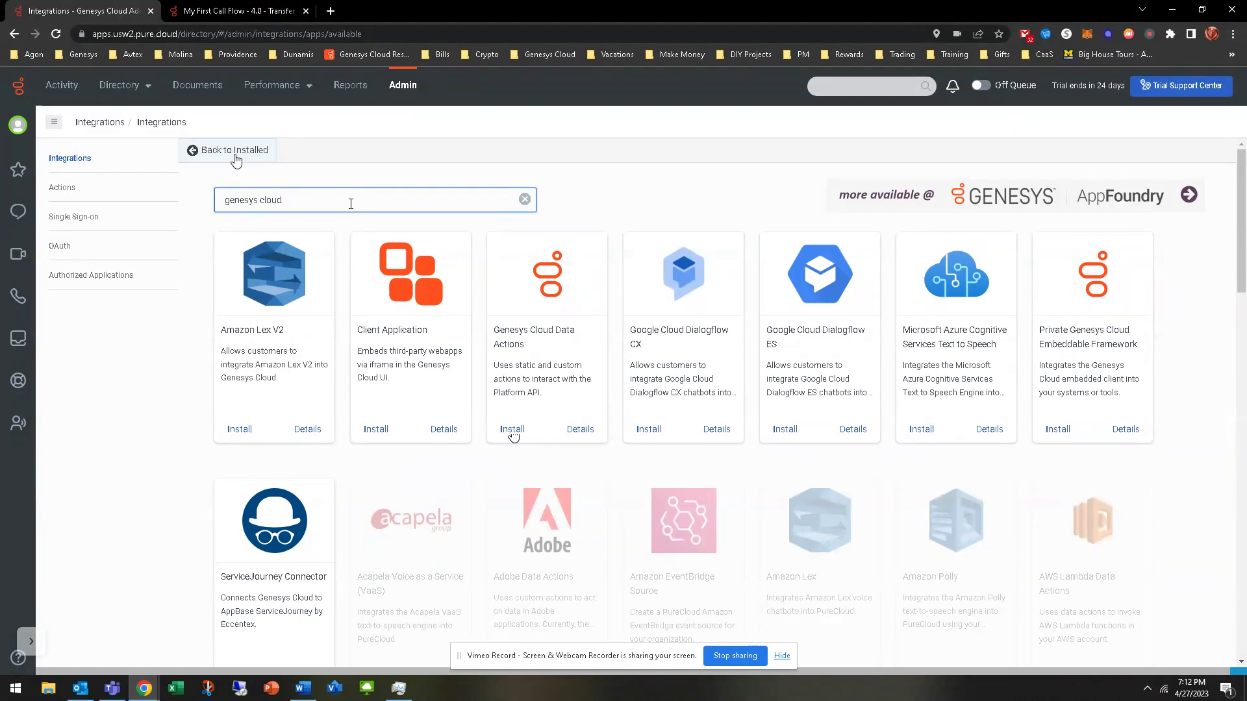
Verify Genesys Cloud Data Actions has OAuth credentials and Active status, then list the data actions.
{"action": "left_click", "coordinate": [318, 403]}
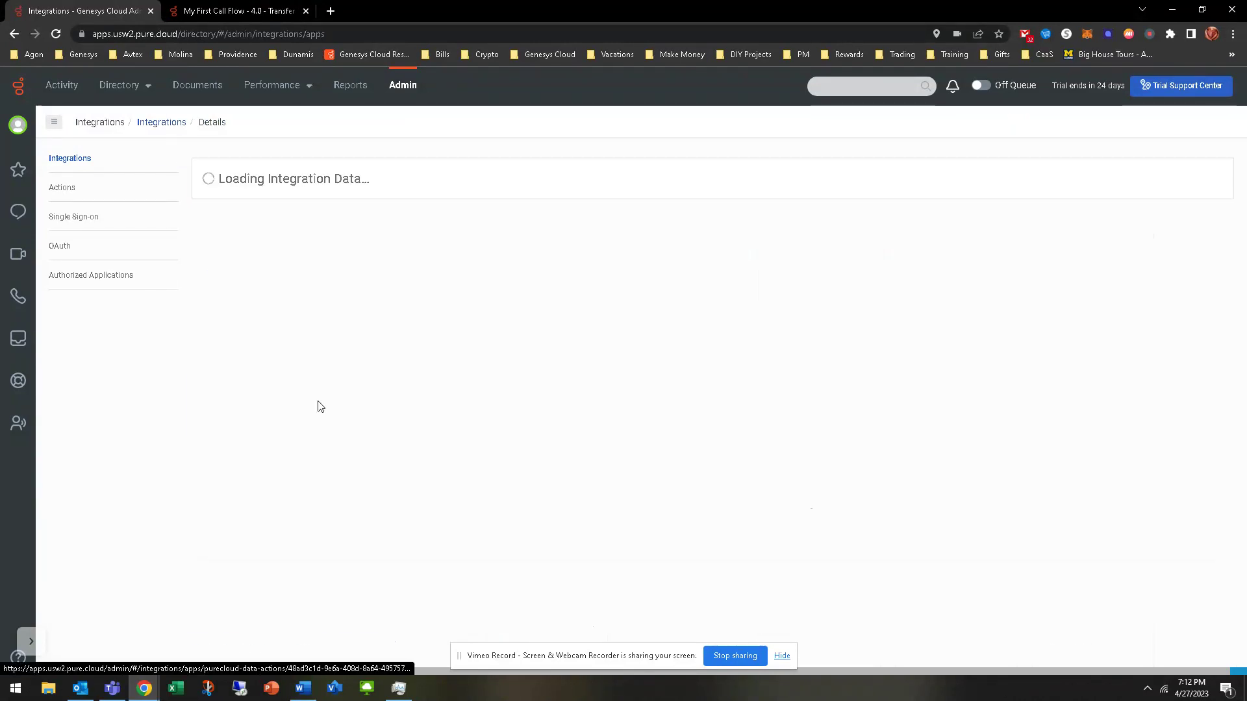
{"action": "left_click", "coordinate": [317, 174]}
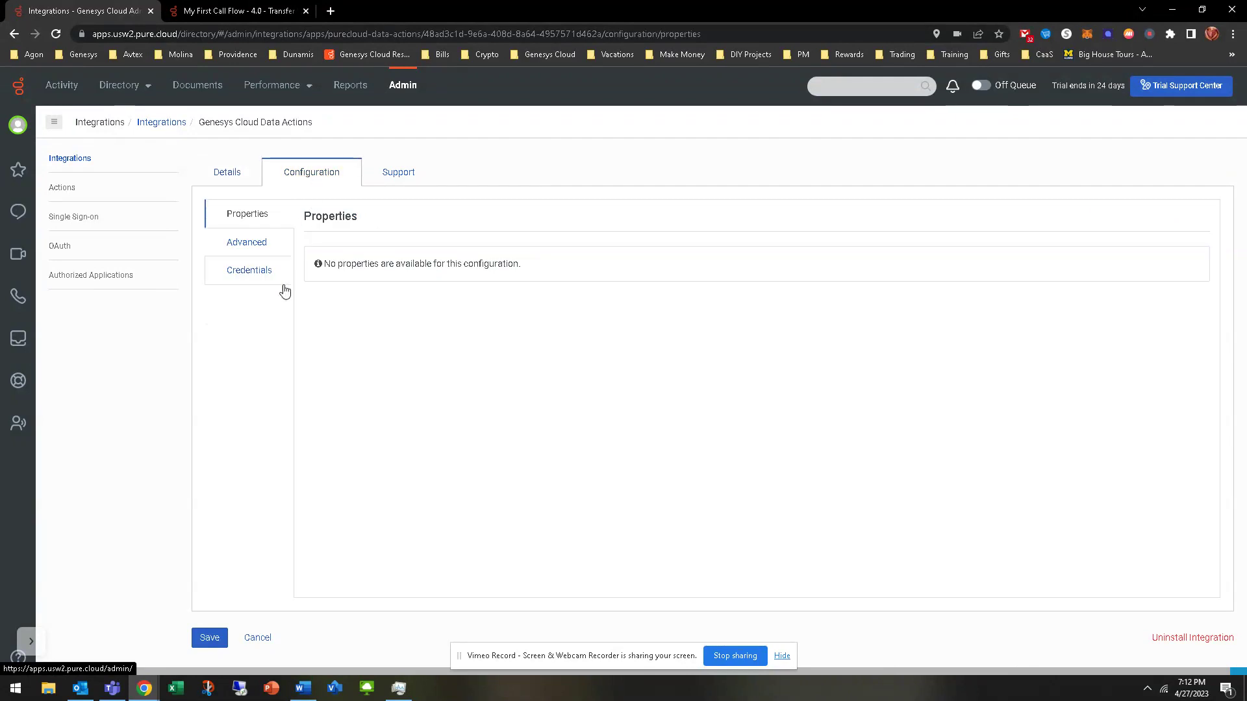
{"action": "left_click", "coordinate": [229, 260]}
{"action": "left_click", "coordinate": [239, 271]}
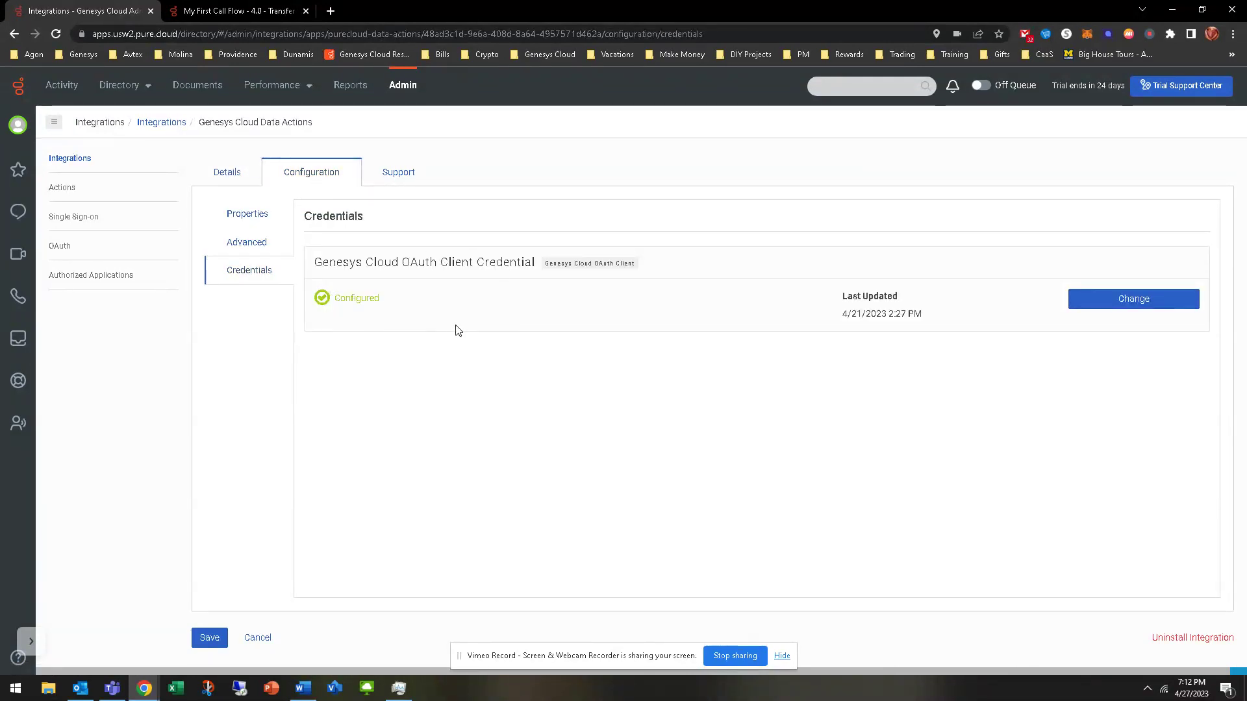
{"action": "left_click", "coordinate": [391, 173]}
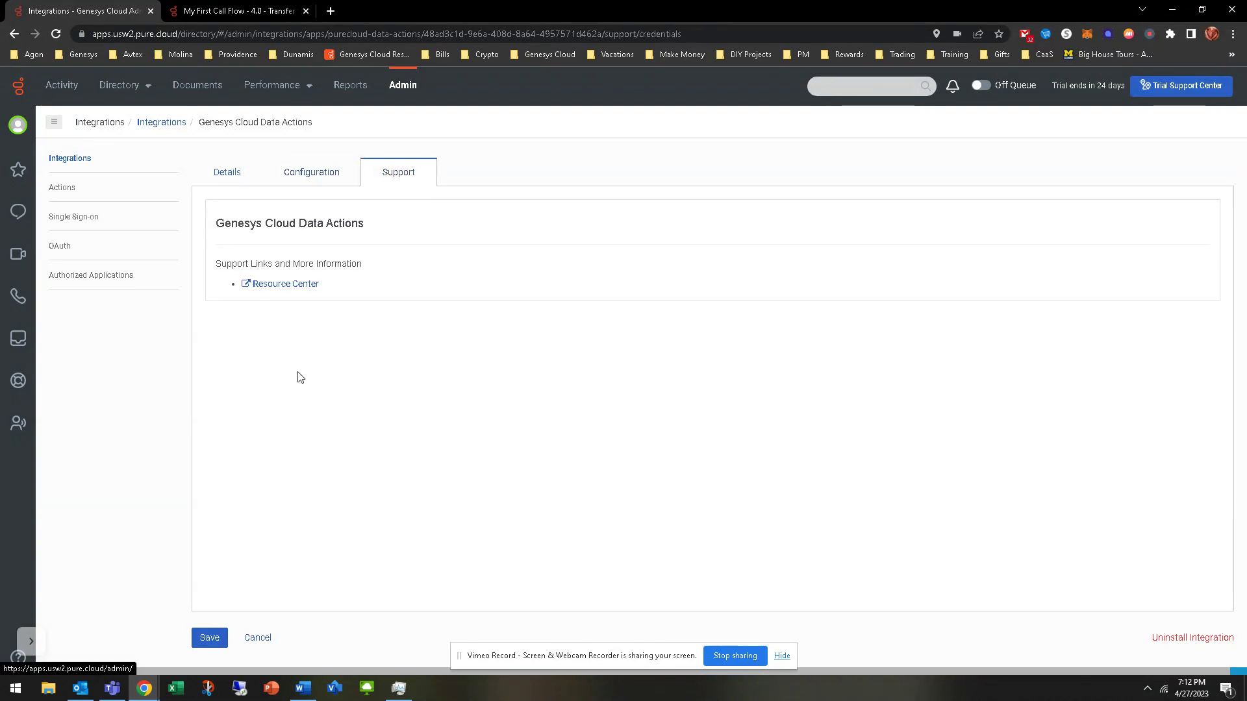
{"action": "left_click", "coordinate": [249, 176]}
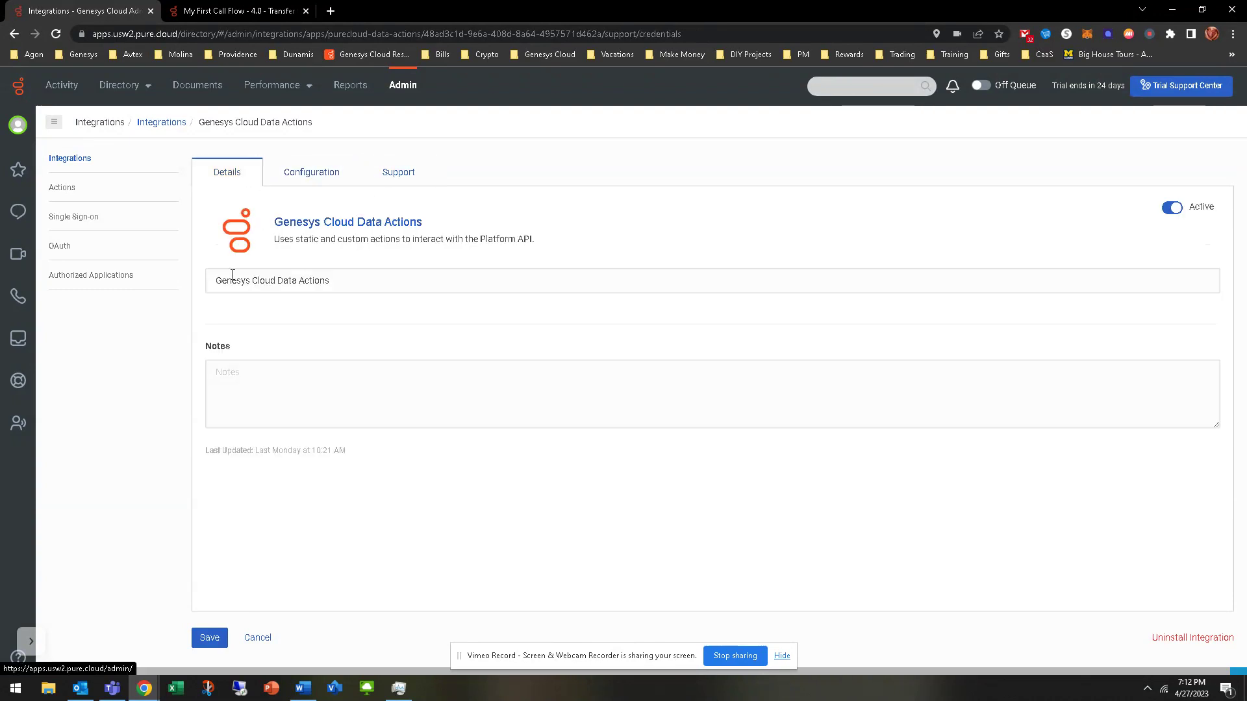
{"action": "left_click", "coordinate": [257, 639]}
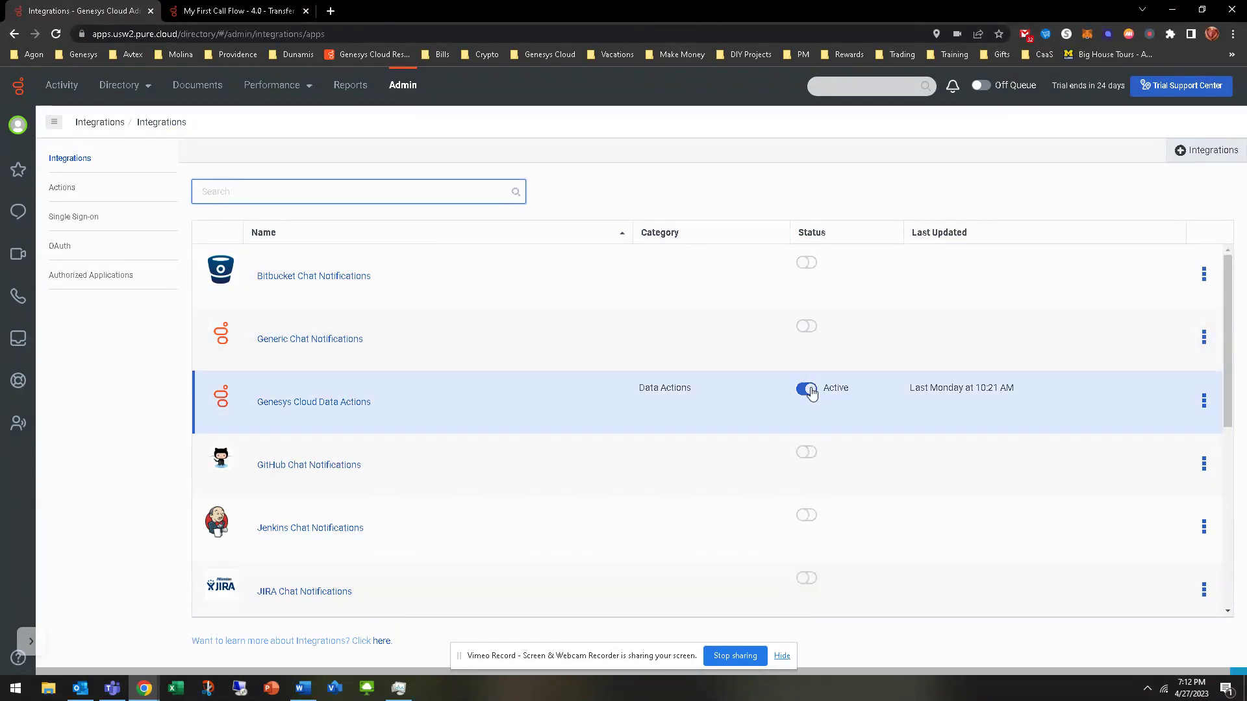
{"action": "left_click", "coordinate": [63, 188]}
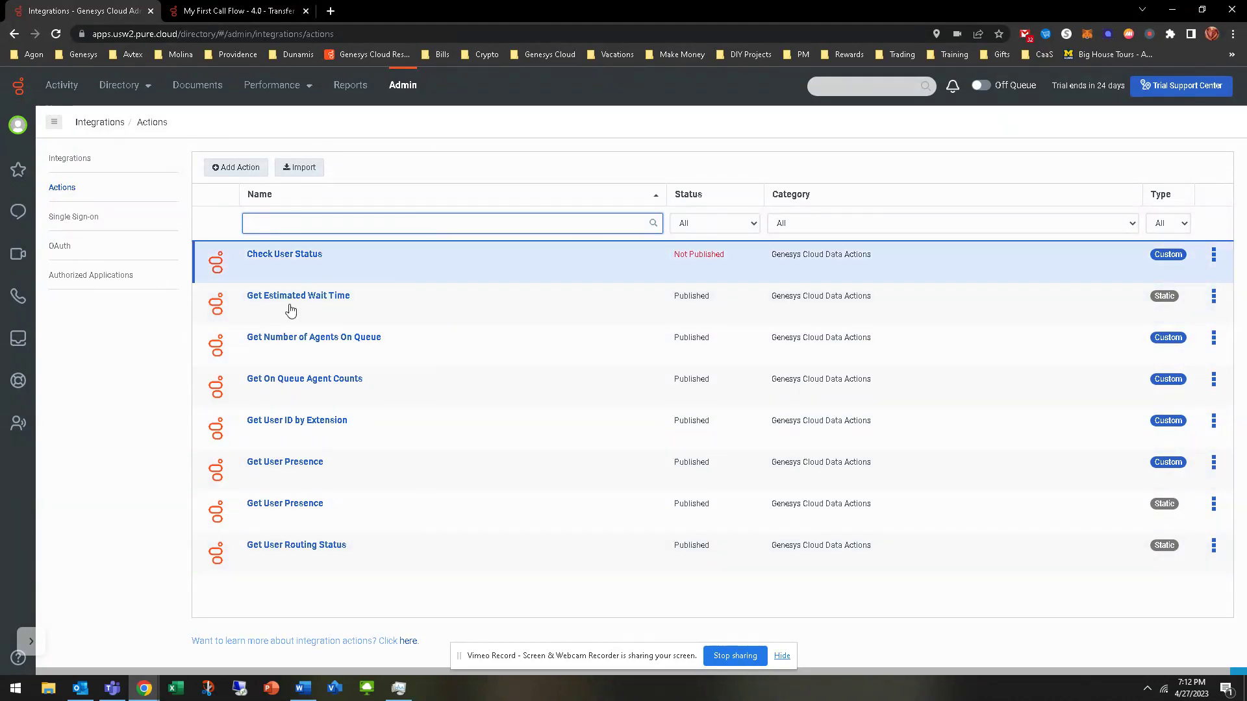
Switch back to the My First Call Flow tab with Ctrl+Tab.
{"action": "key", "text": "ctrl+Tab"}
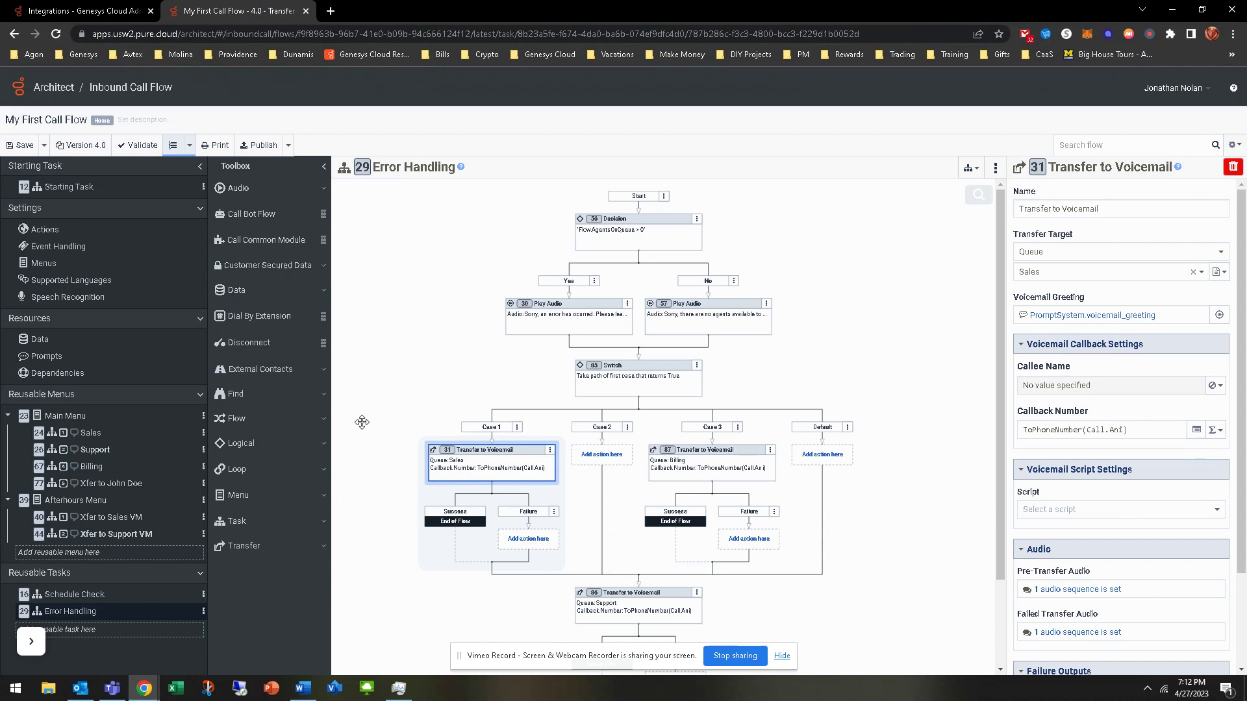